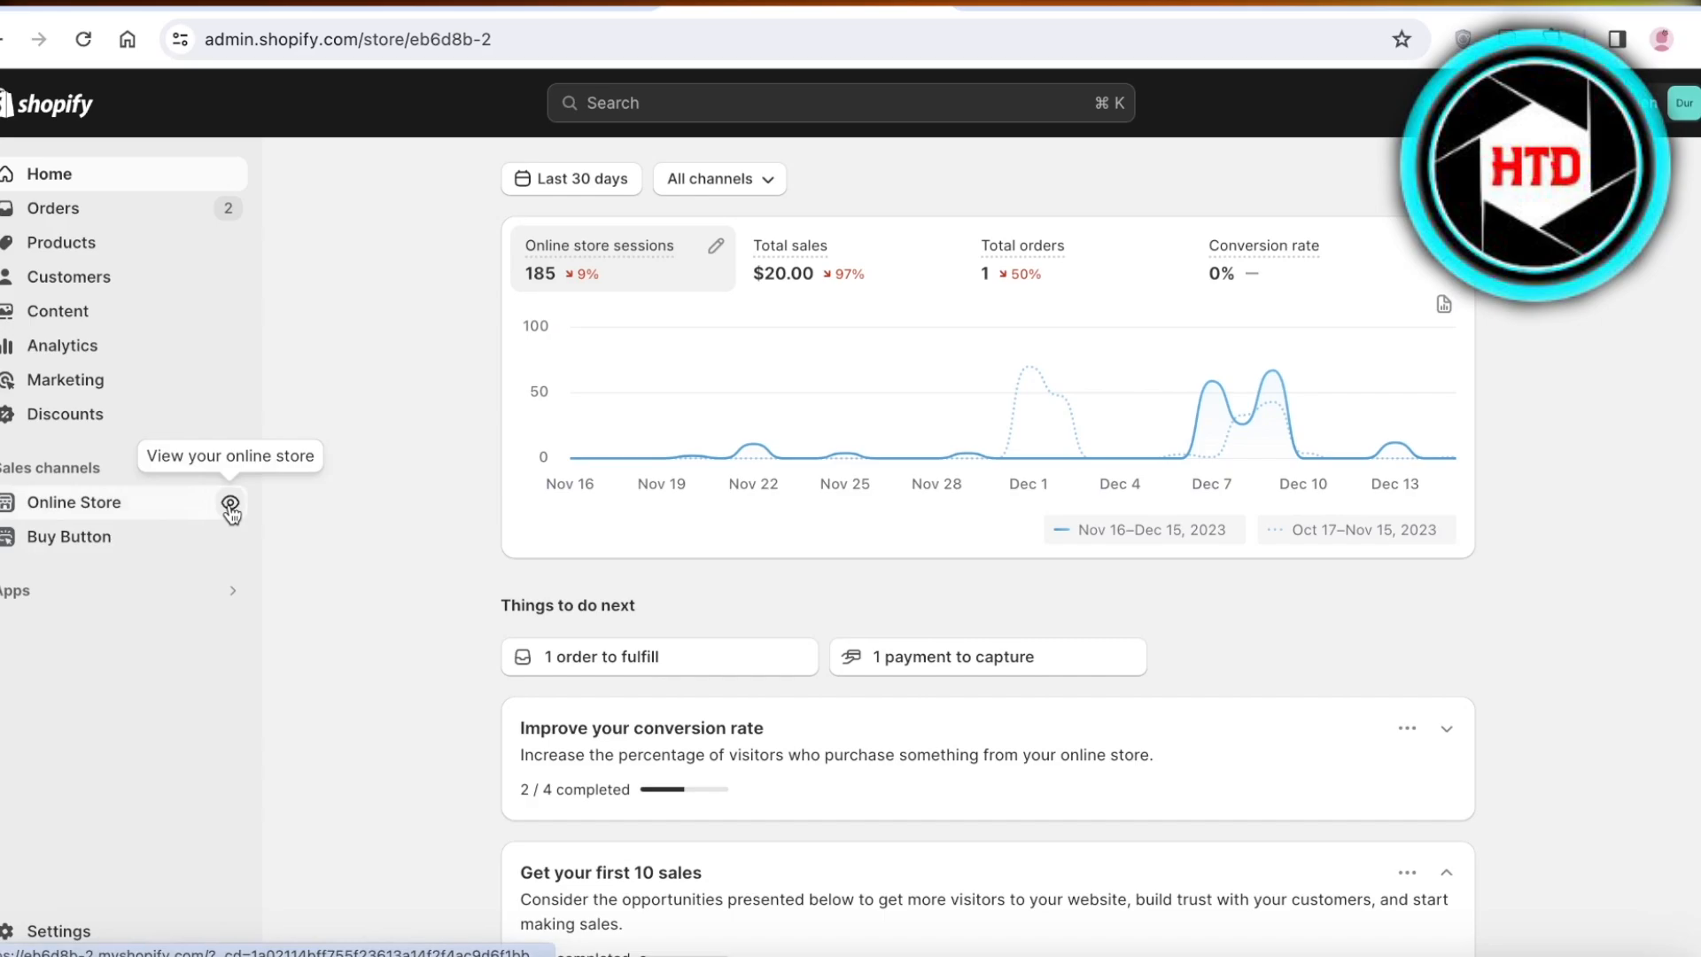
Step: View the live online store and examine its home page down to the featured collection
left_click(230, 505)
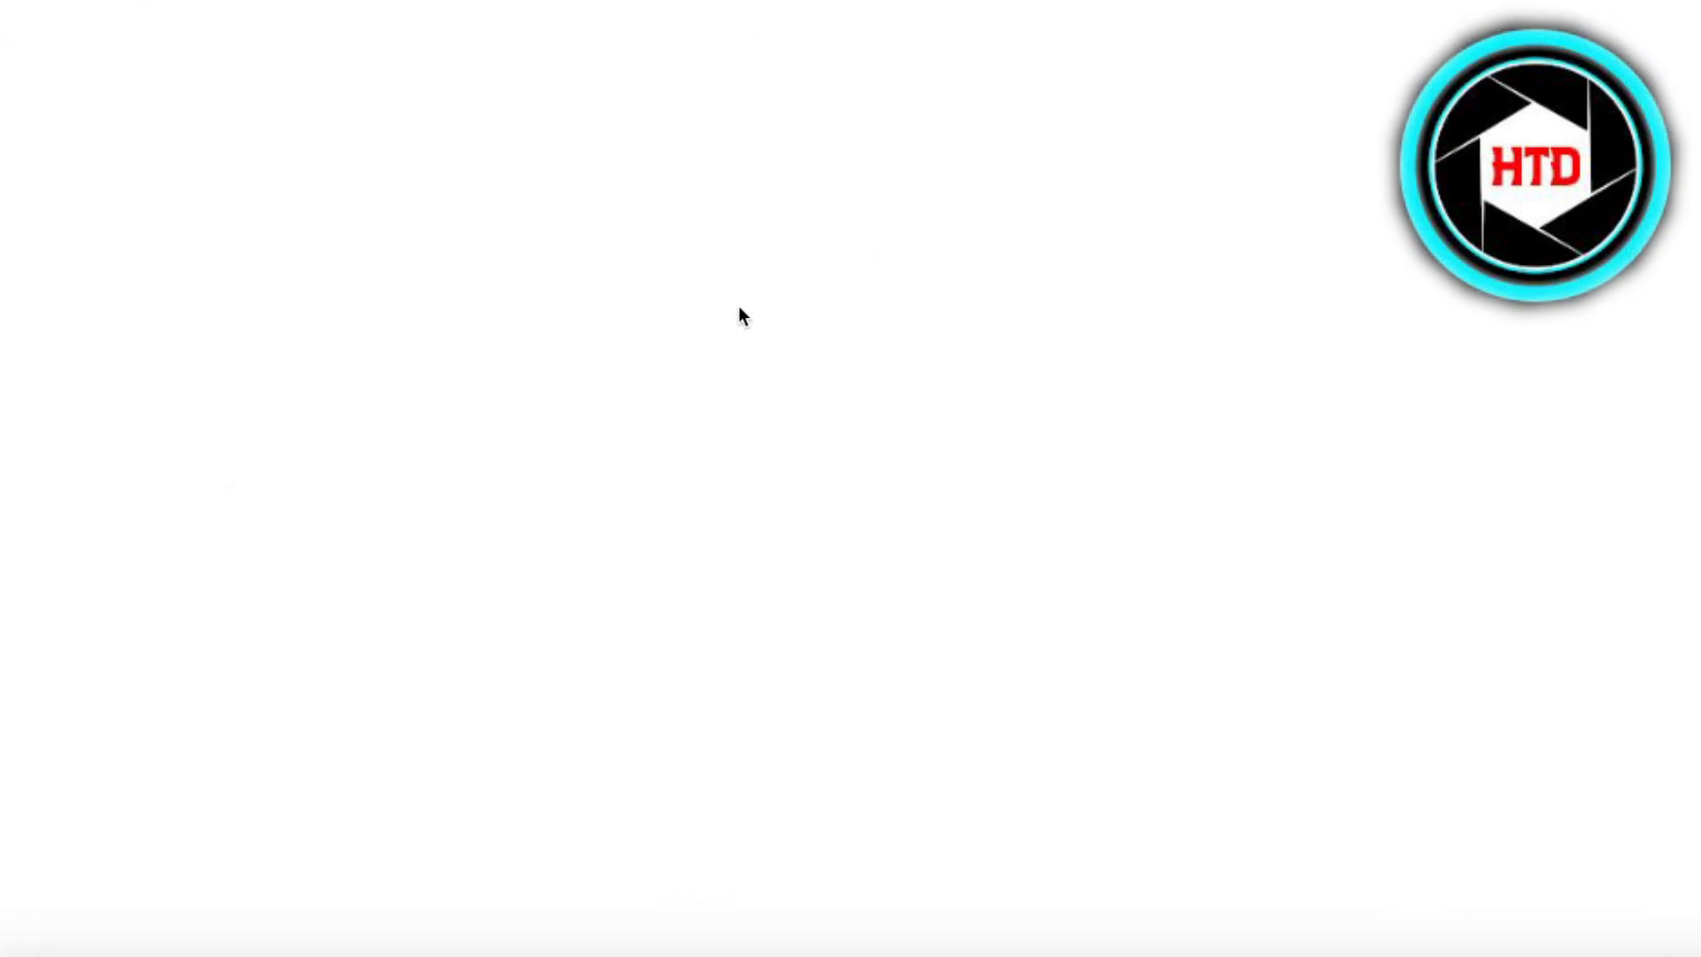
scroll(592, 282, "down", 3)
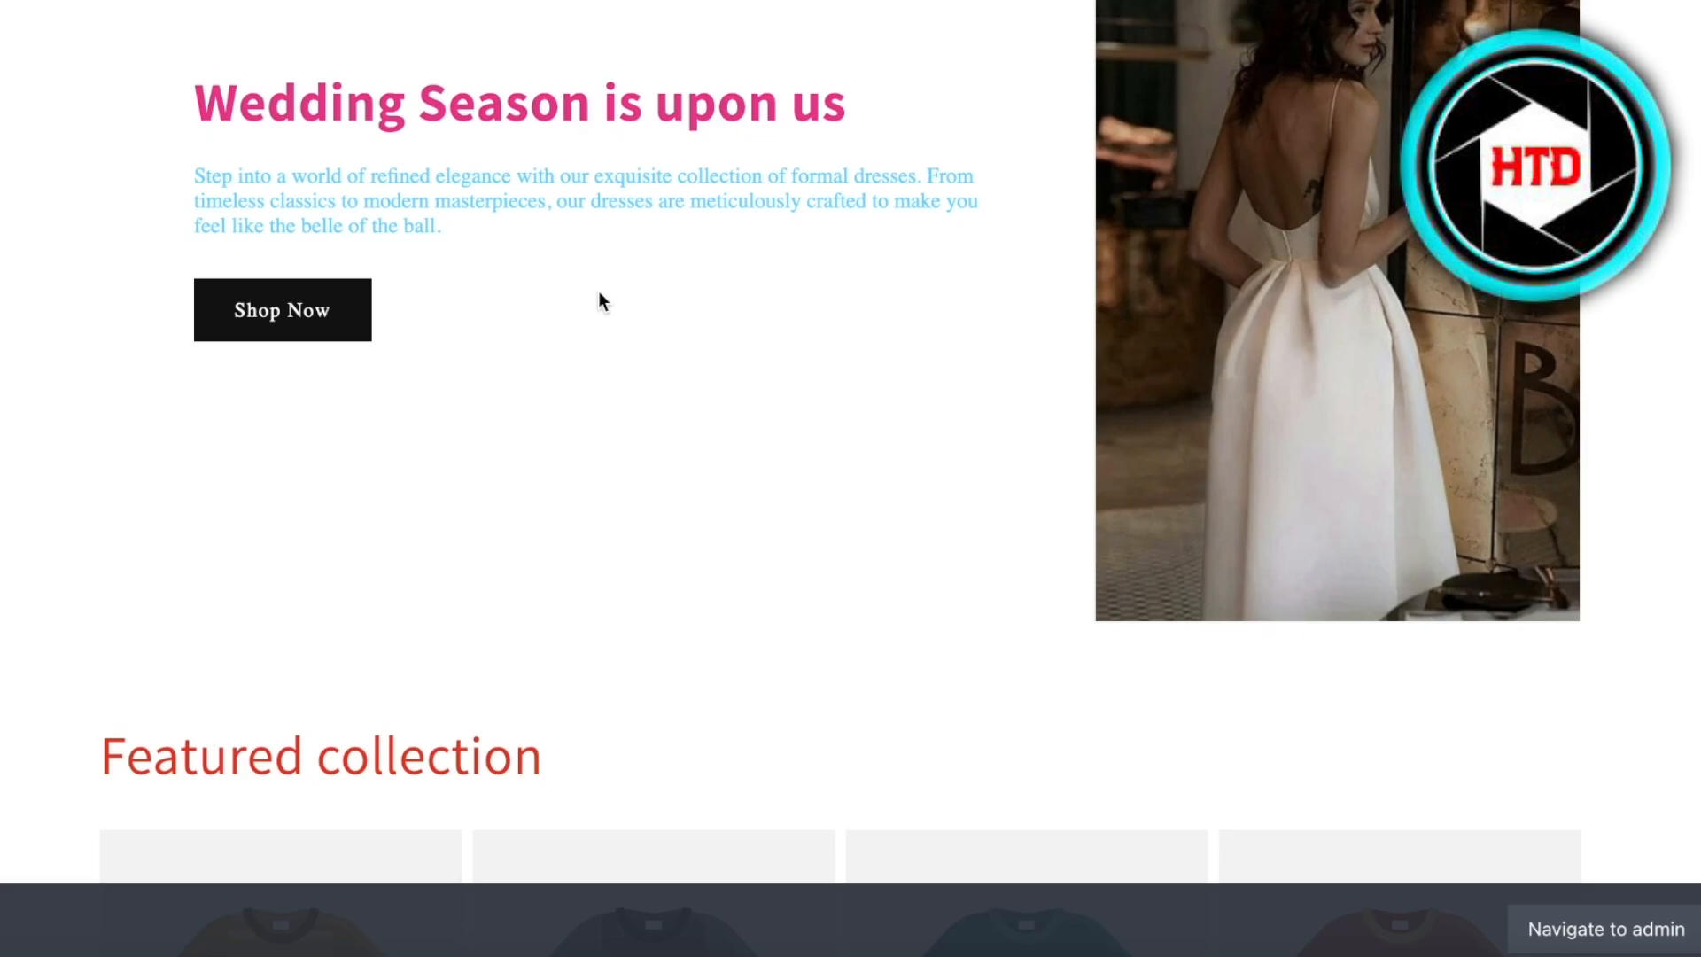
scroll(604, 295, "down", 10)
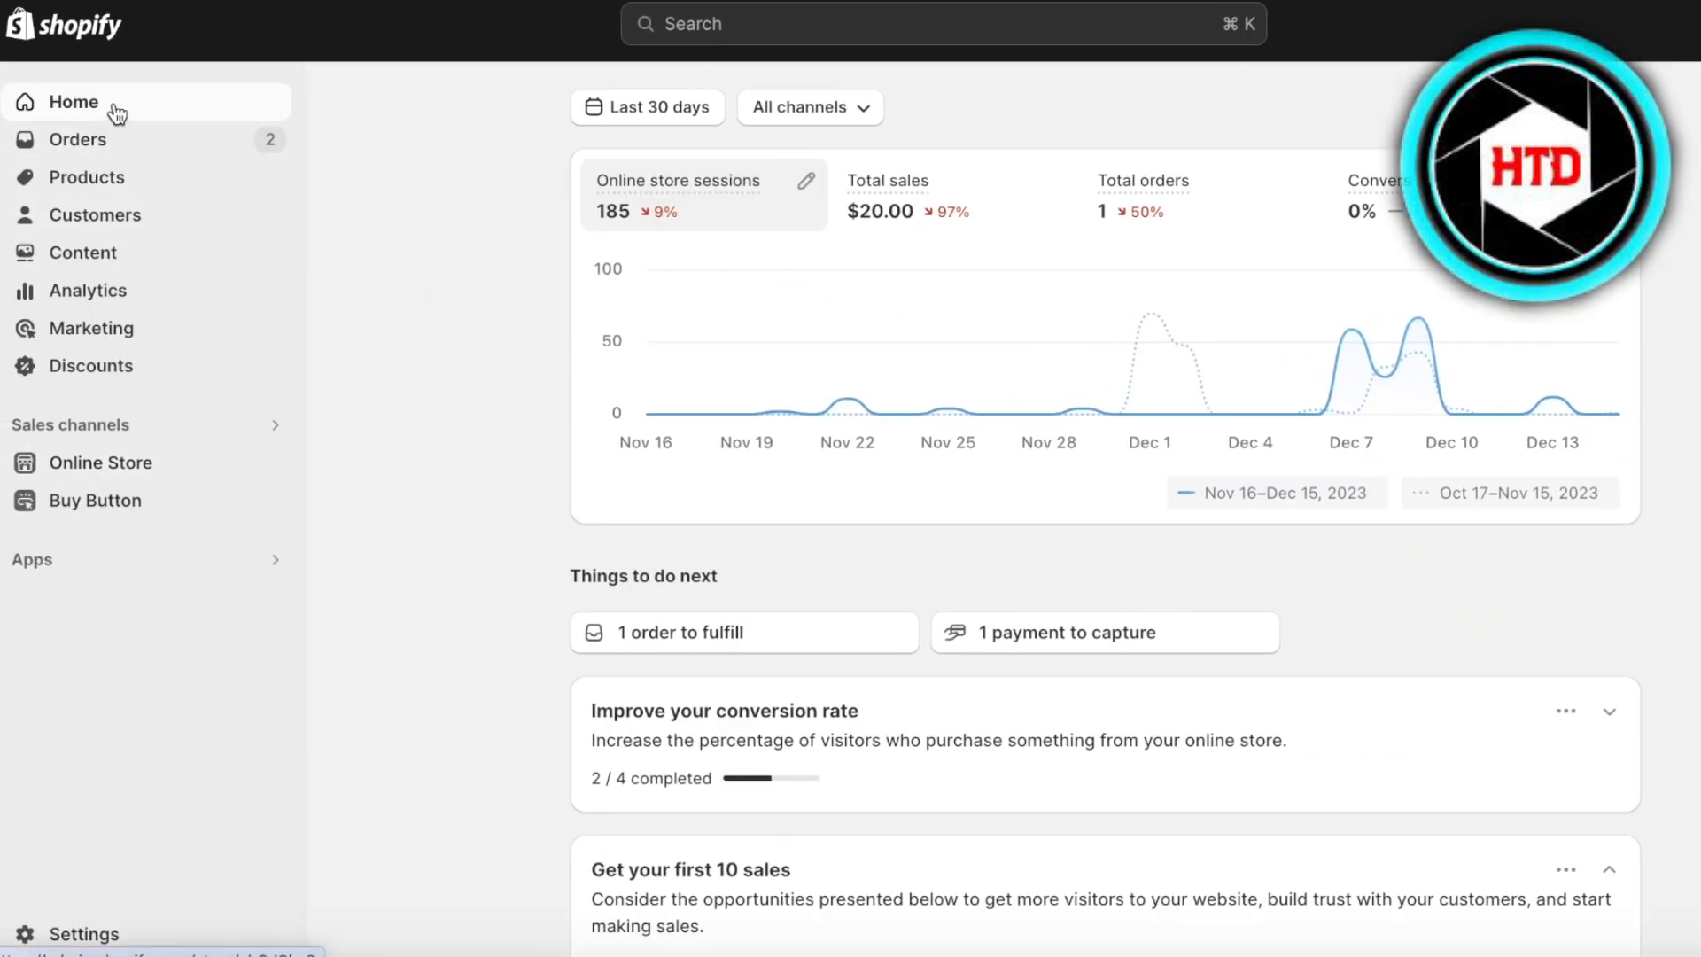
Step: Open the current Dawn theme for customization and look through its home page preview
left_click(200, 476)
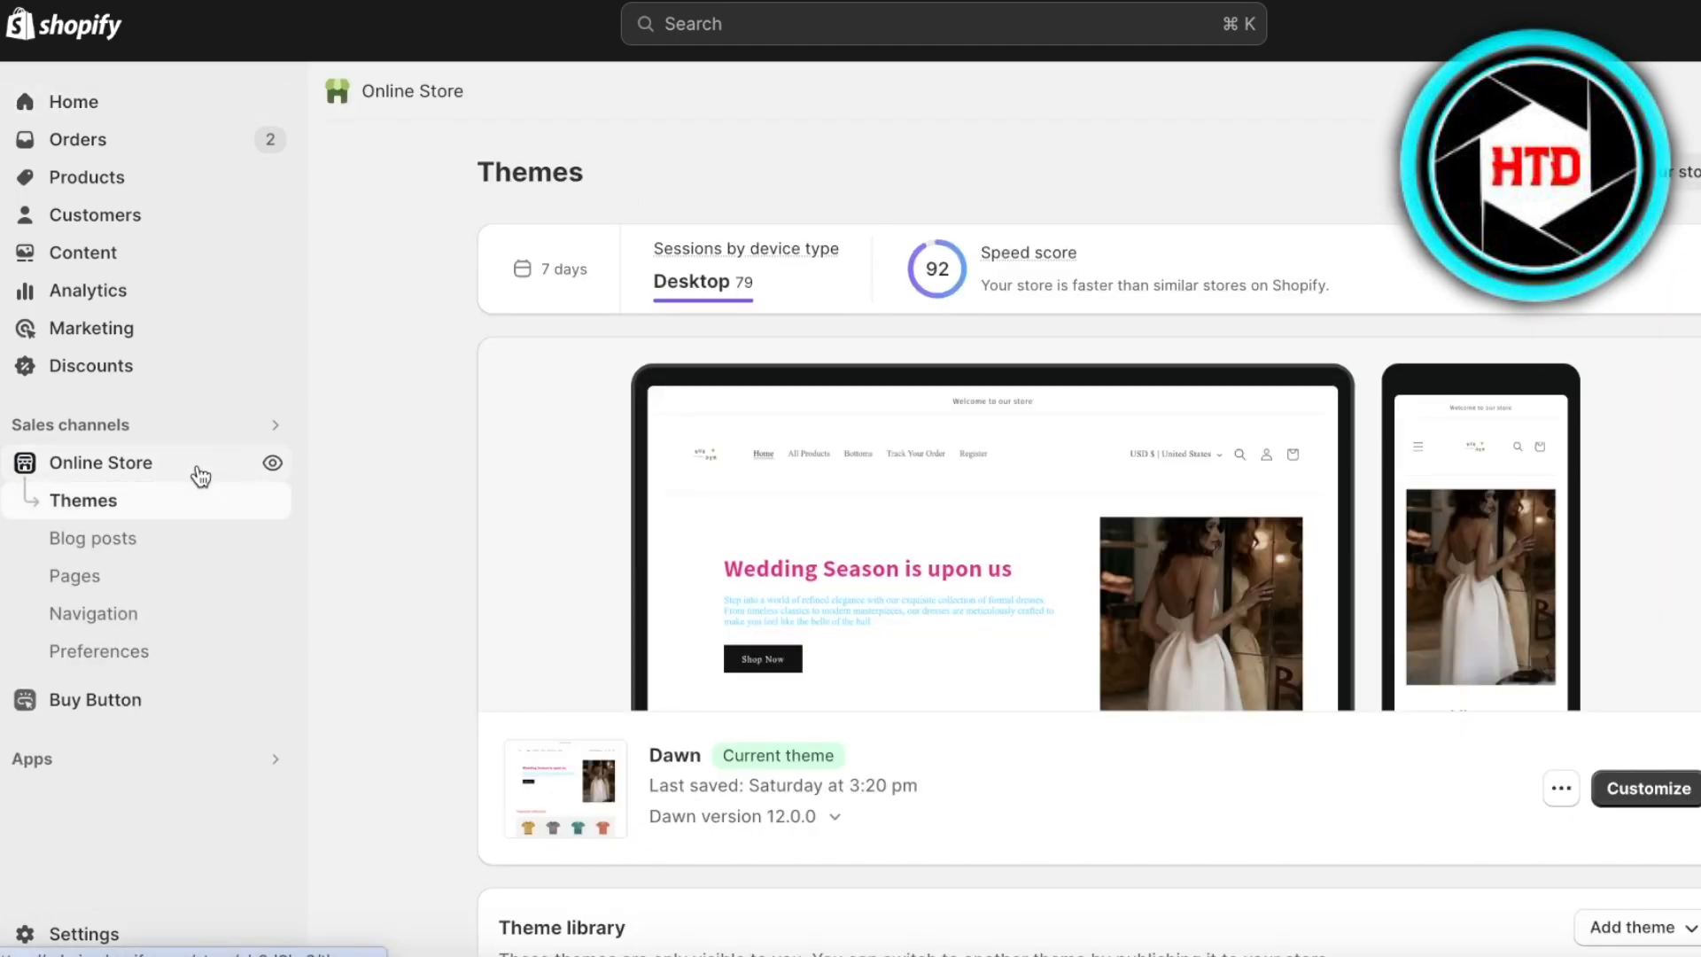
scroll(1416, 589, "down", 5)
left_click(1616, 448)
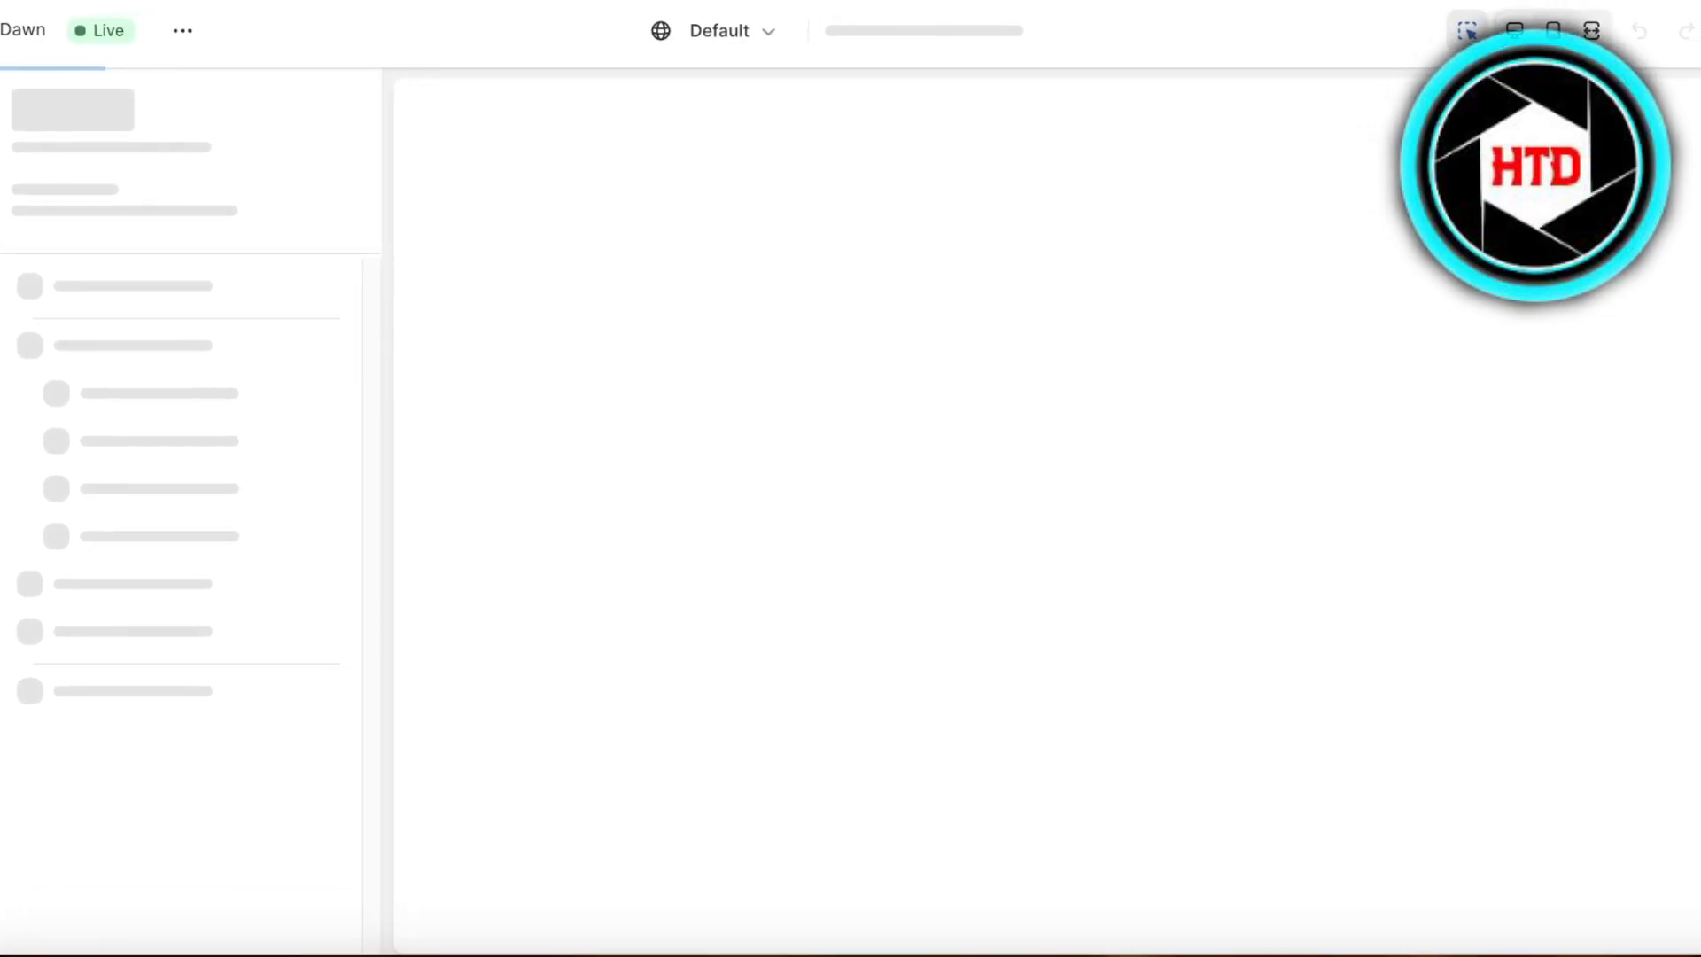
scroll(1187, 505, "down", 5)
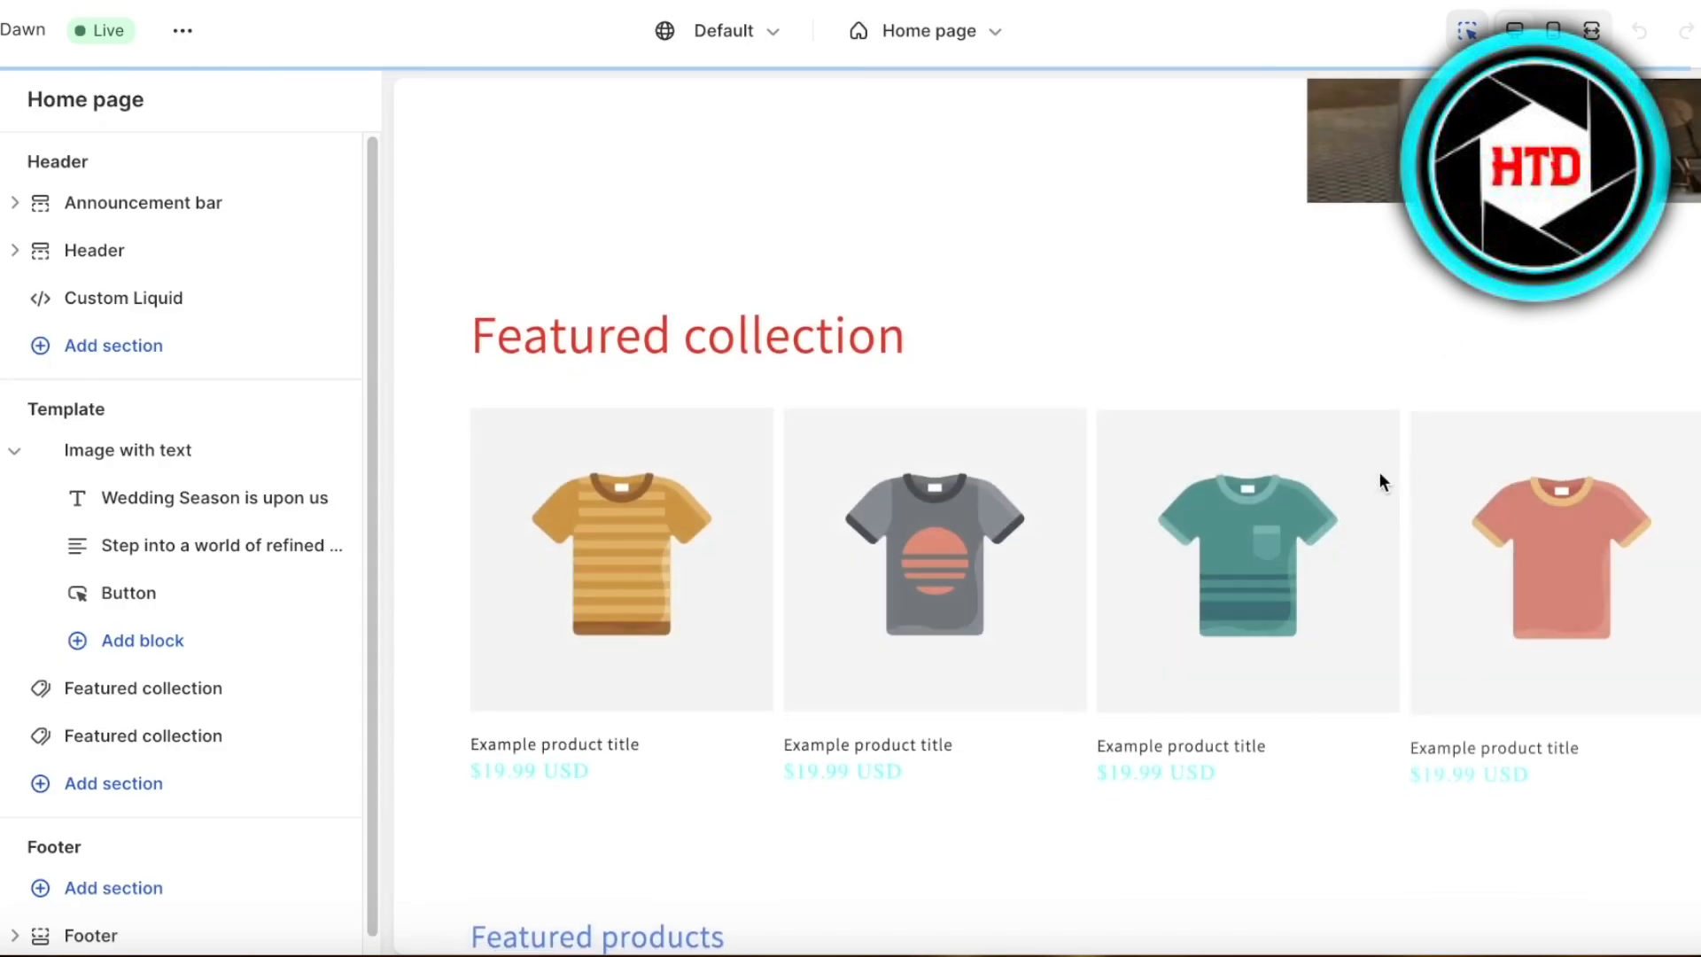
scroll(1363, 480, "down", 10)
scroll(968, 450, "up", 7)
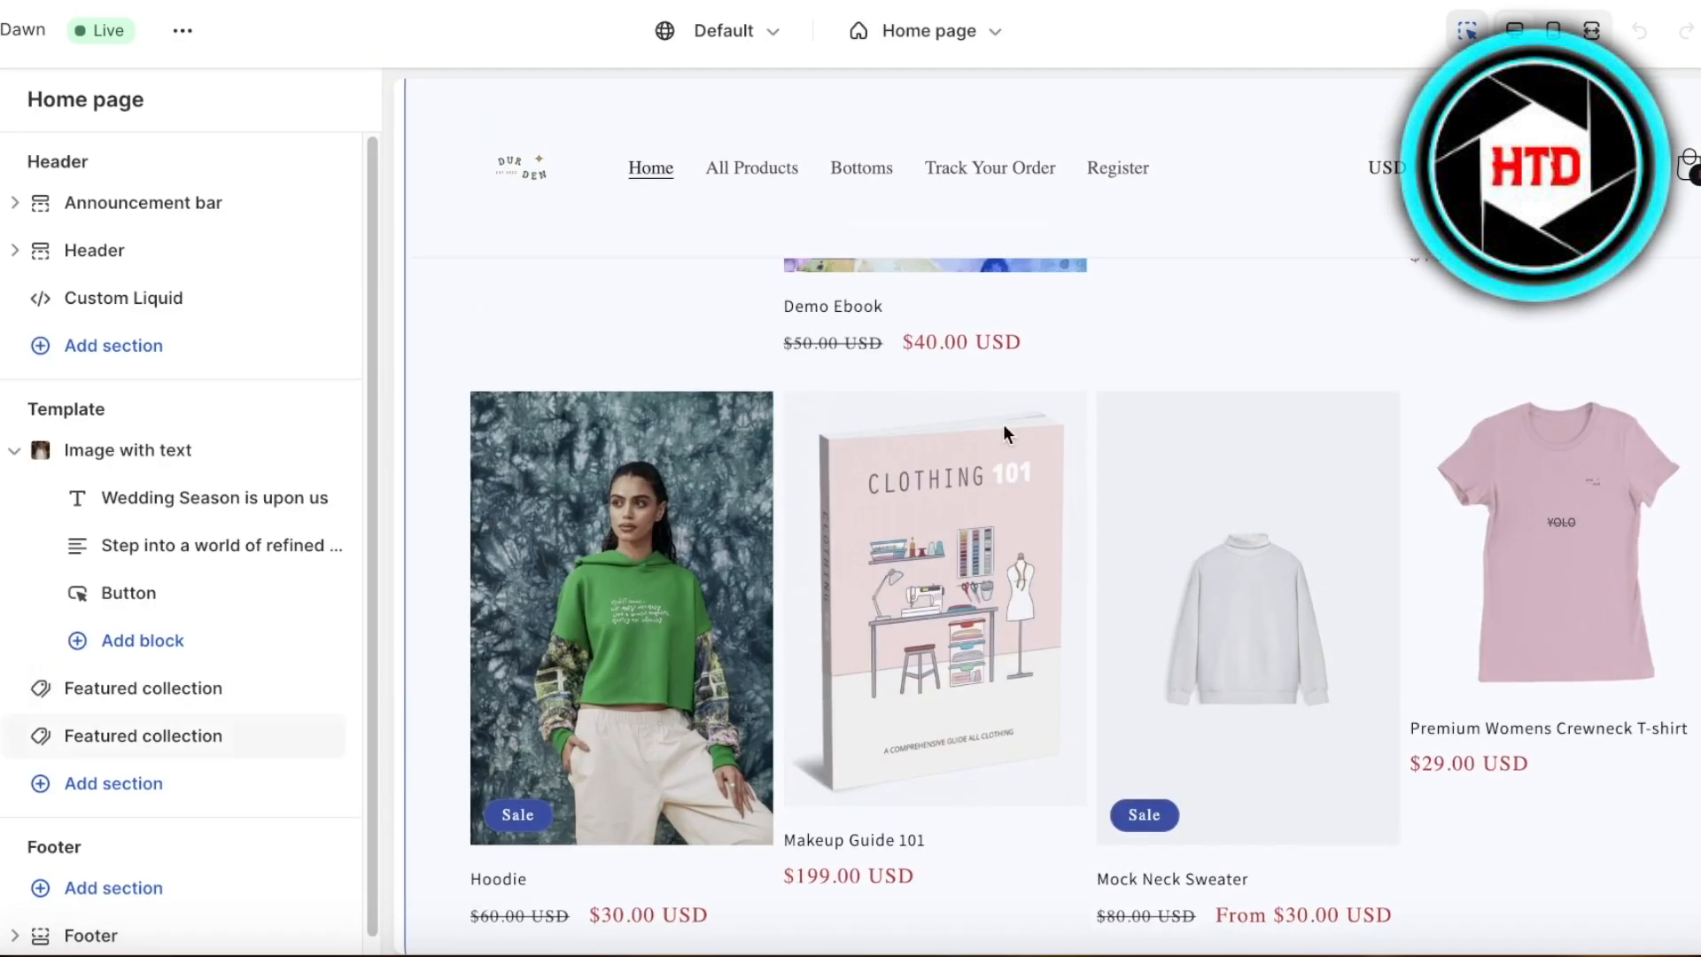
scroll(1071, 393, "up", 4)
Step: Remove the Featured collection section with the example T-shirts from the home page, save the theme and exit the editor
left_click(824, 227)
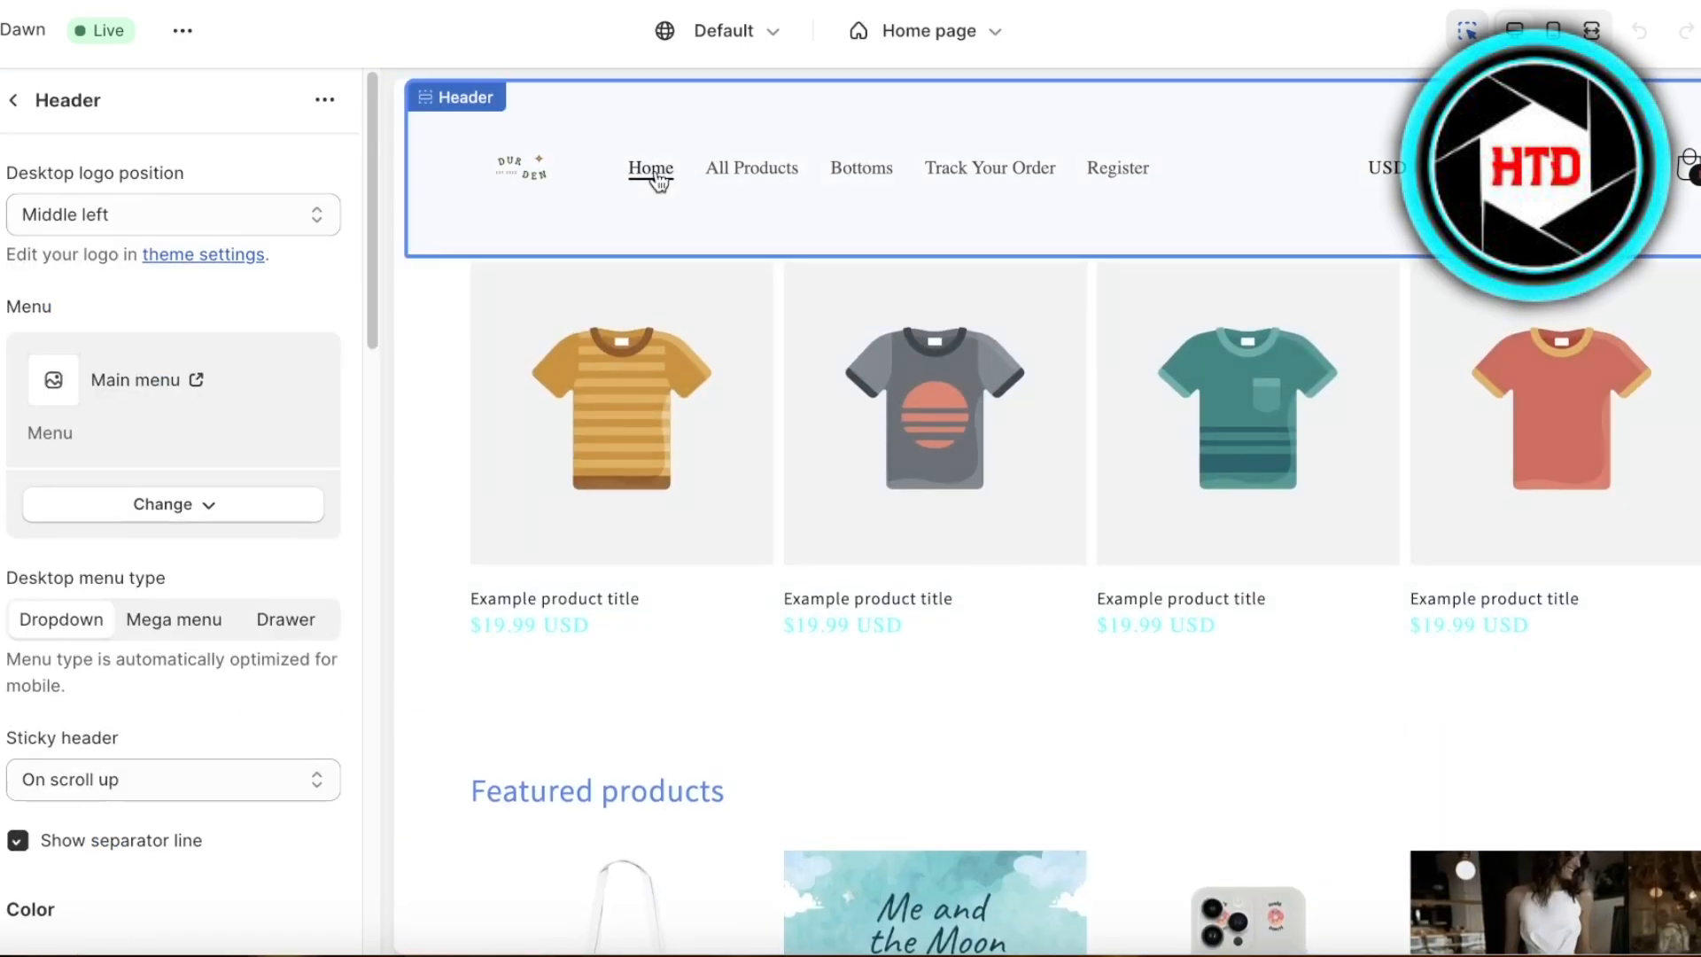
scroll(1028, 354, "down", 3)
scroll(1045, 355, "up", 3)
left_click(1049, 386)
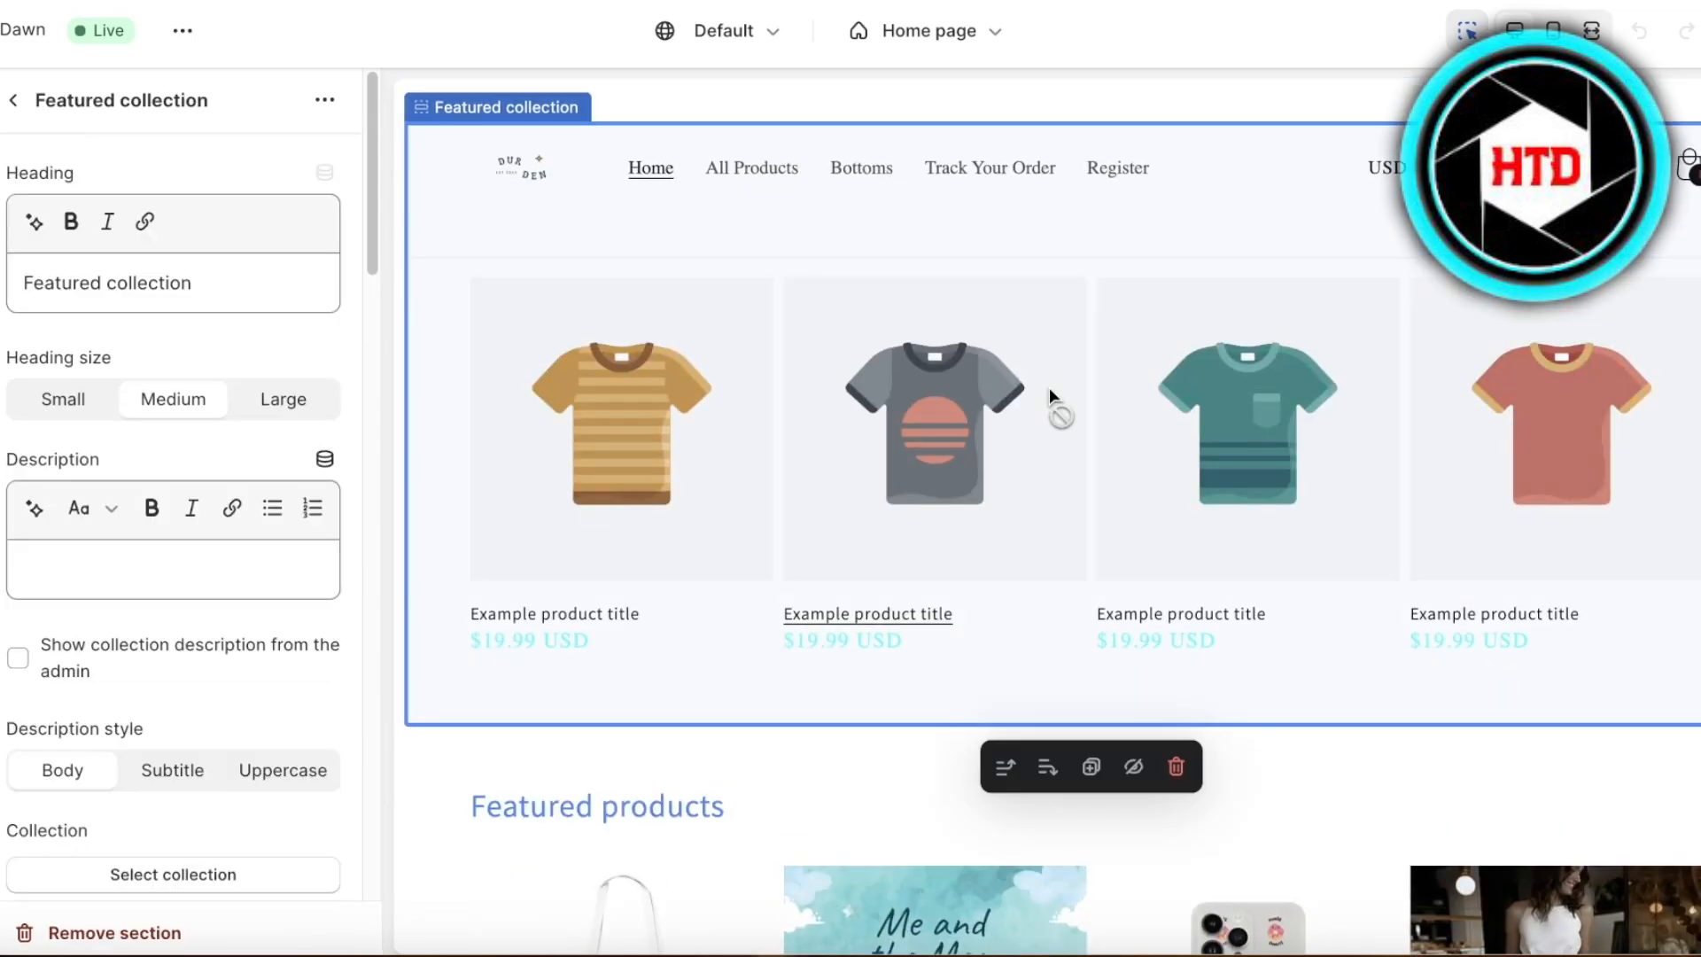
left_click(124, 932)
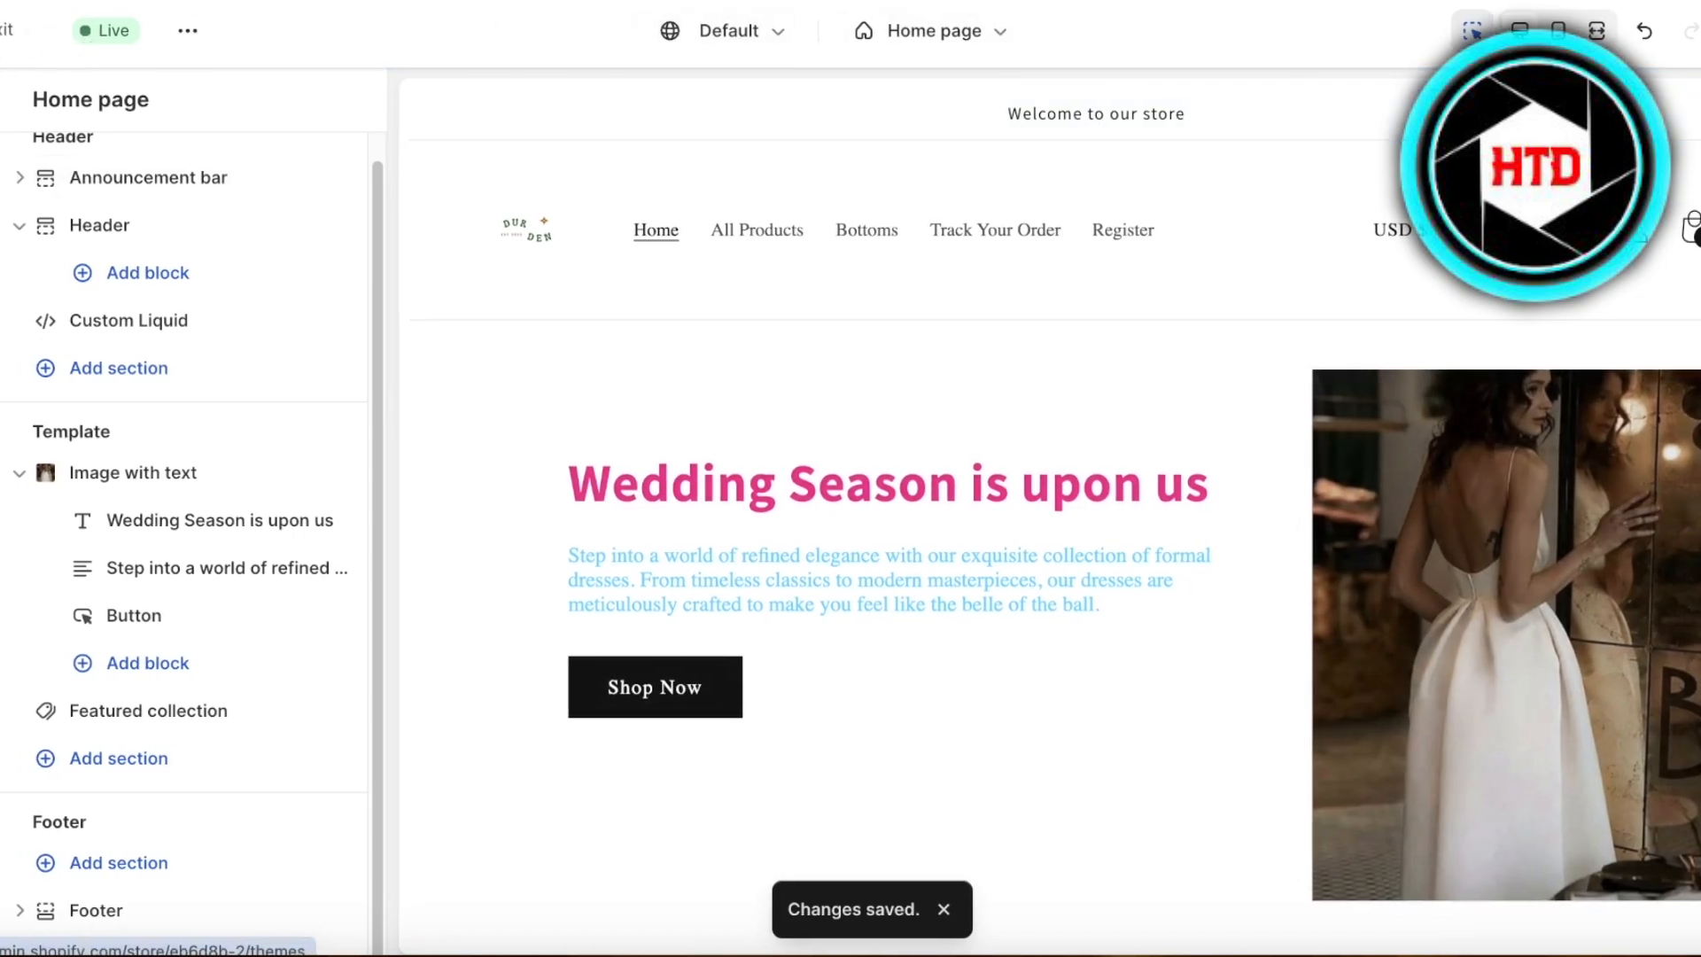
left_click(5, 30)
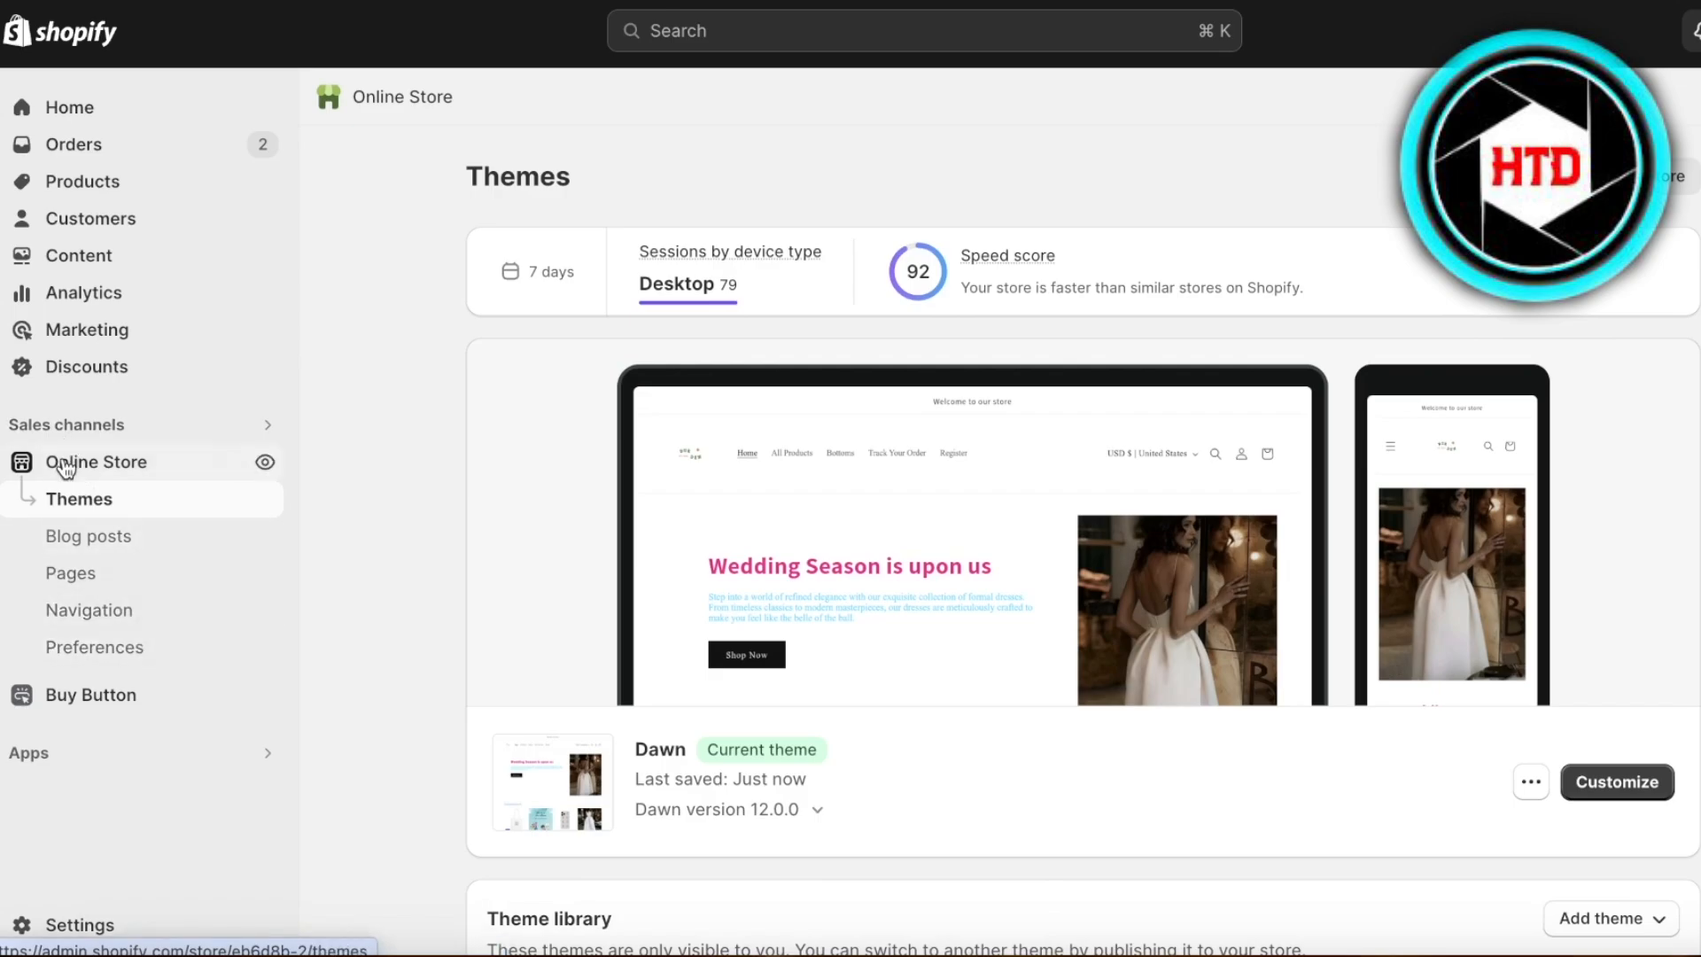
Step: Set the homepage title to "Durden" in the online store preferences
left_click(64, 656)
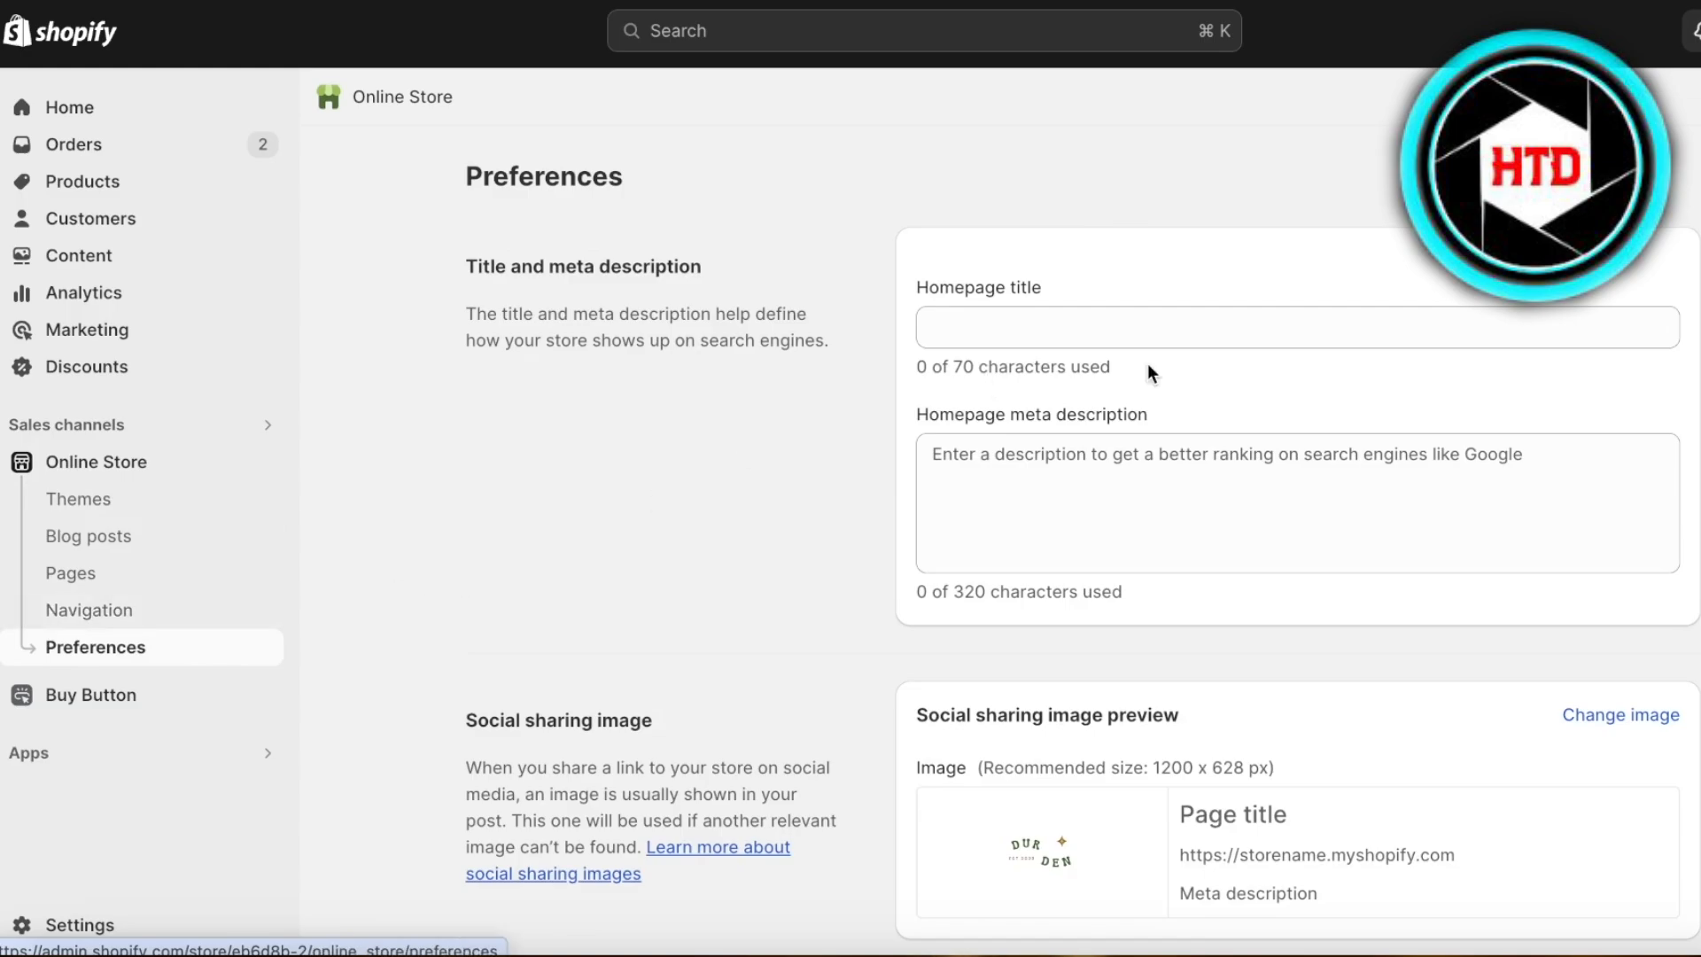
left_click(1258, 338)
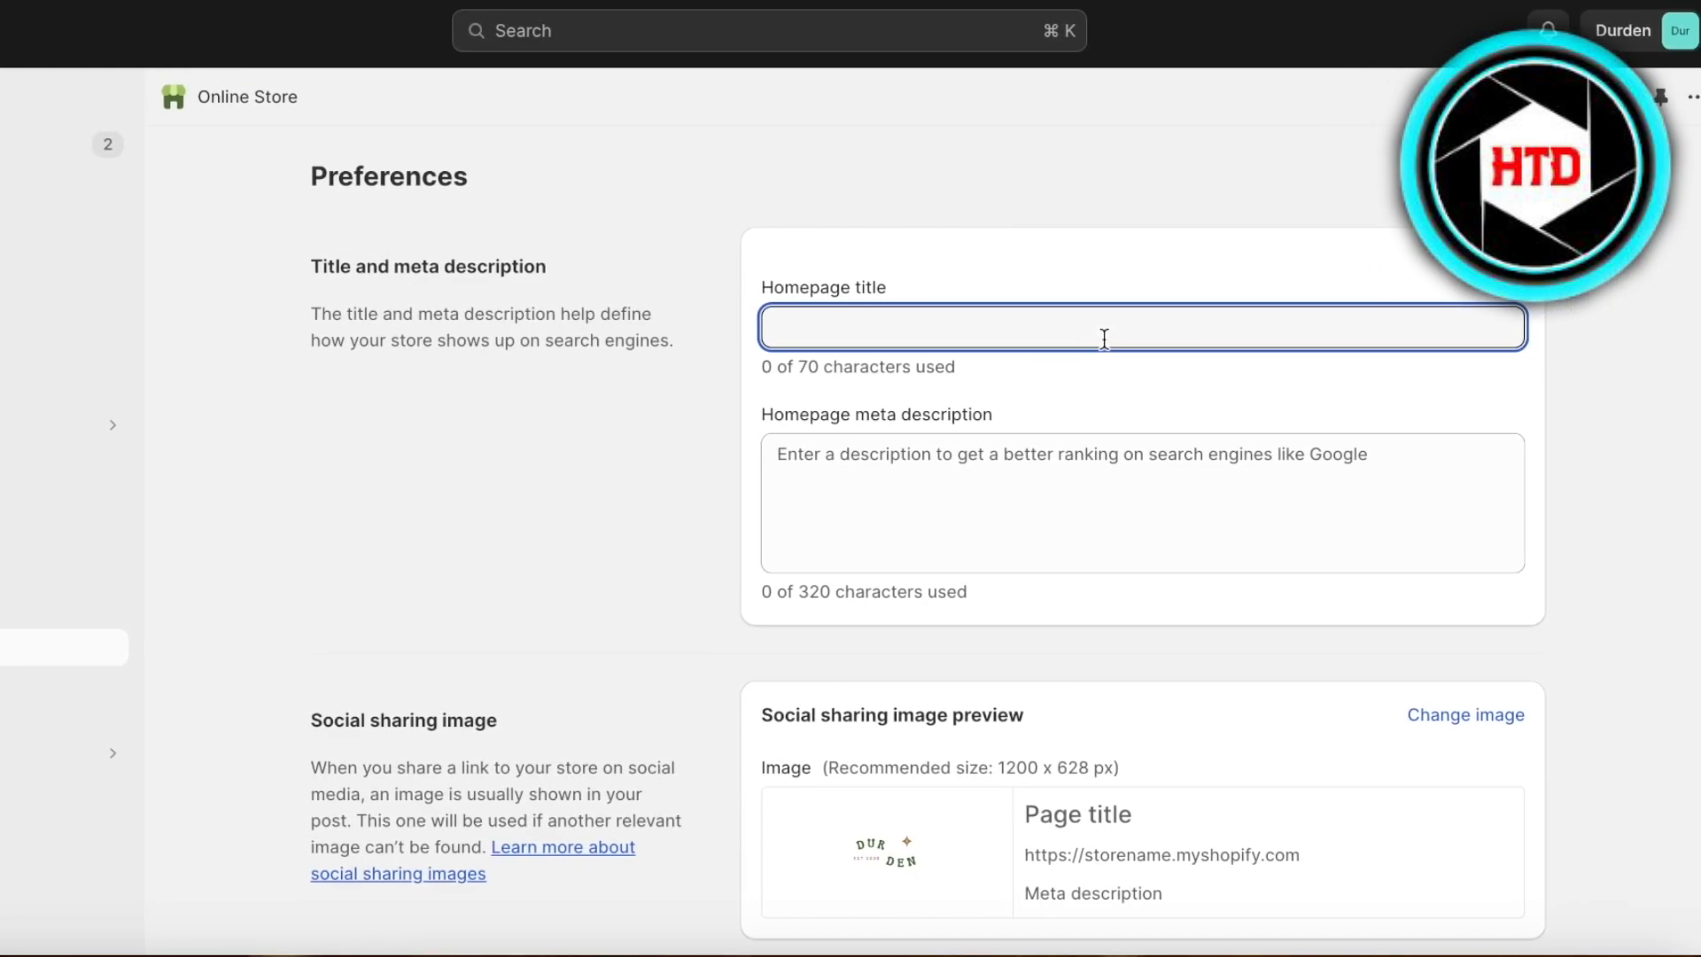
type("Durden")
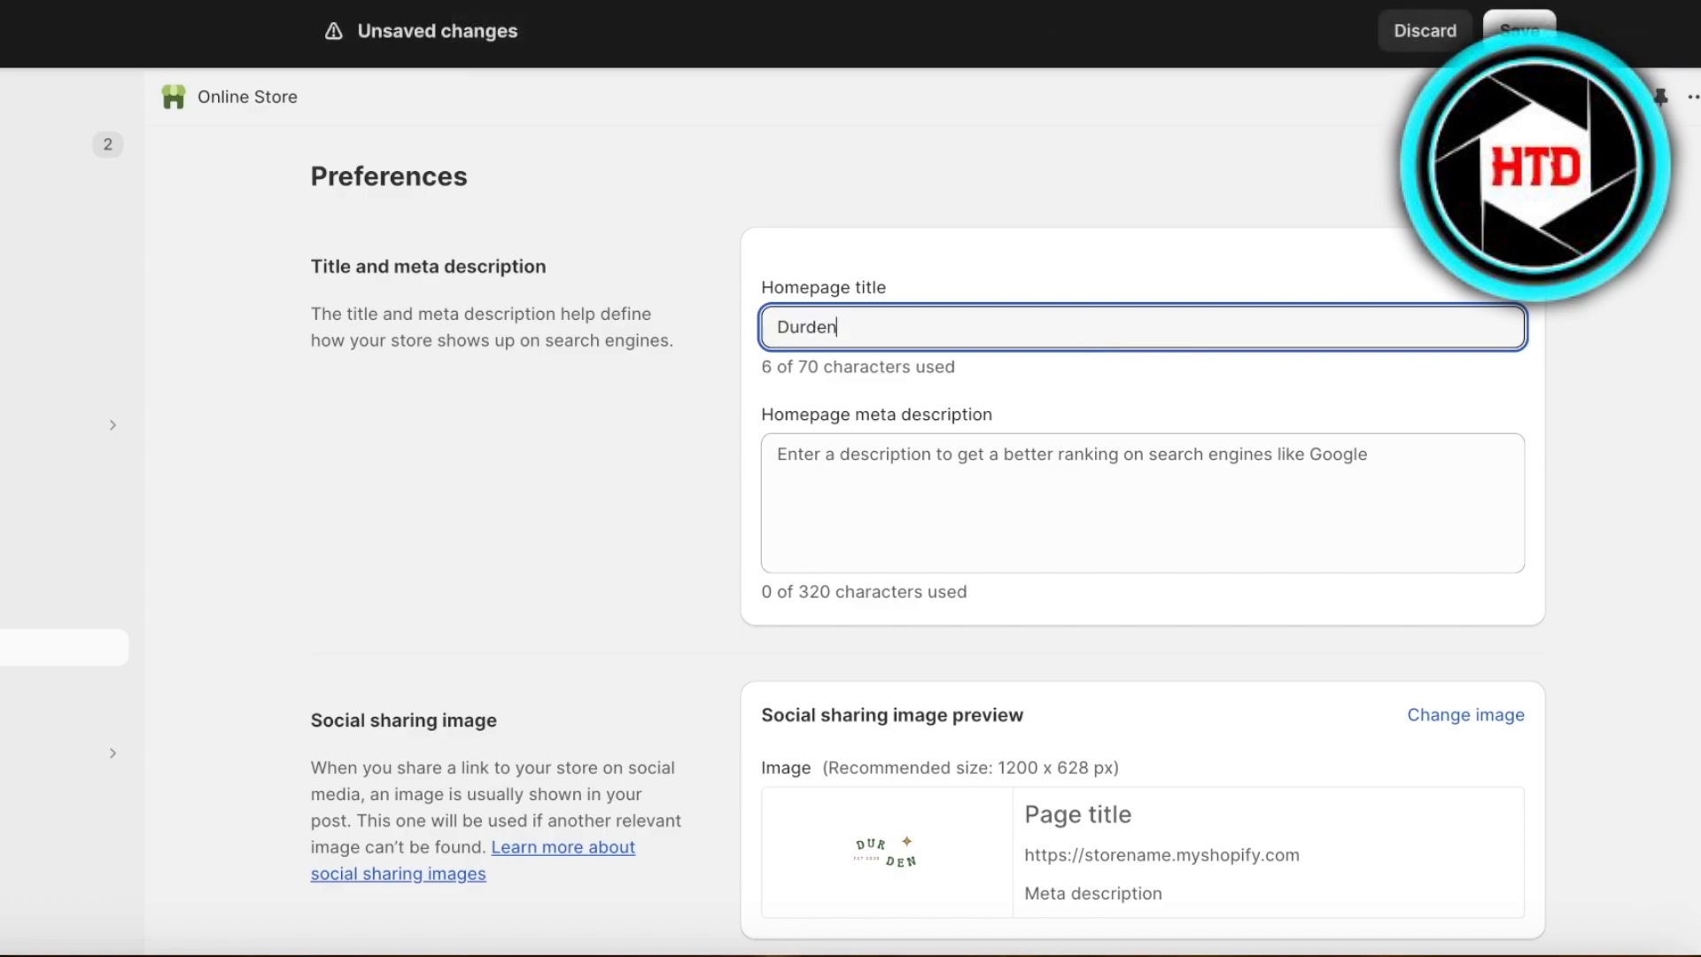
Step: Enter "Clothing store by durden." as the homepage meta description
left_click(1095, 437)
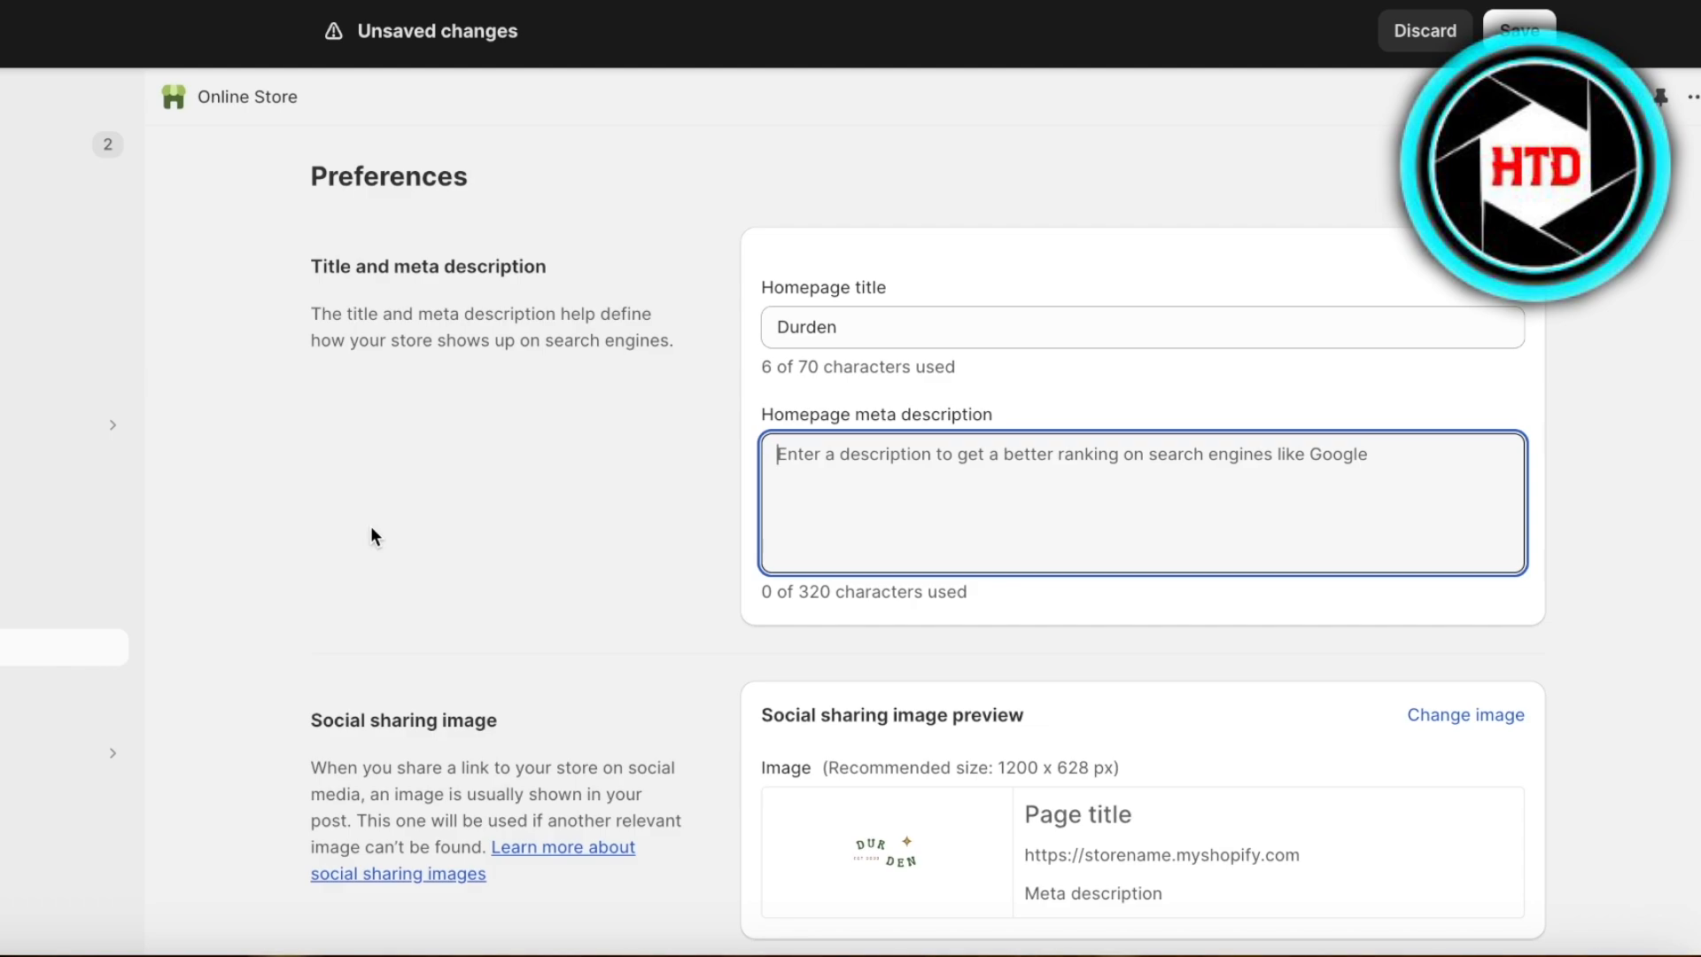
type("A")
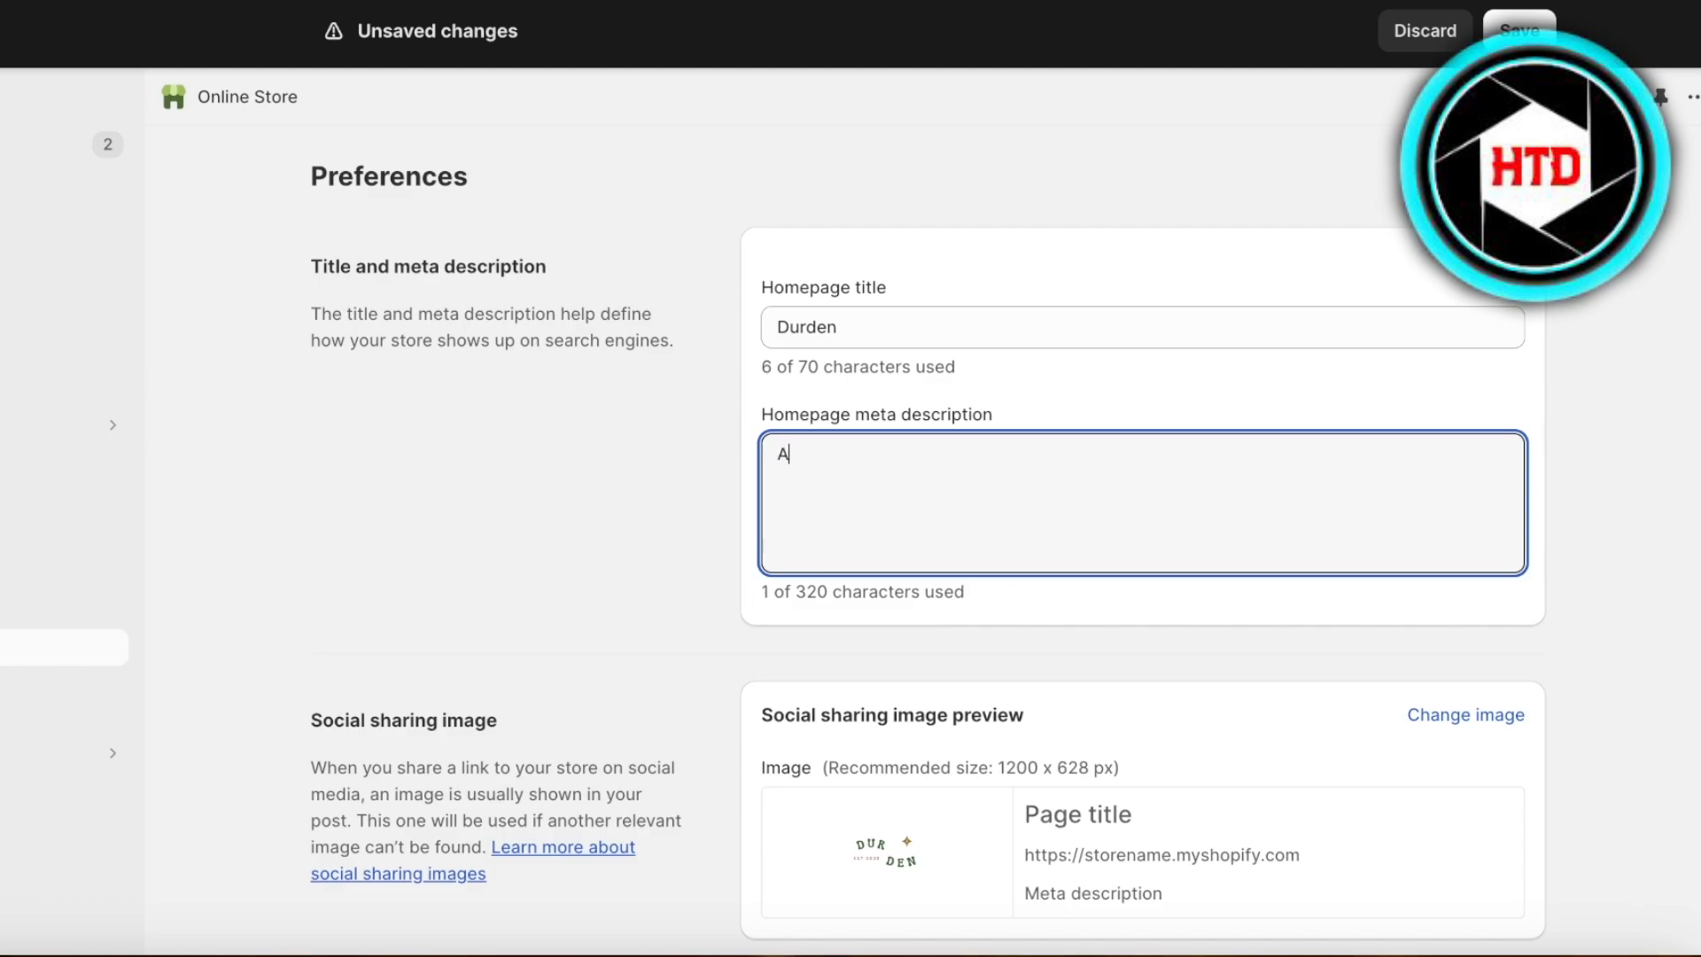
key("BackSpace")
type("Clothing stoe")
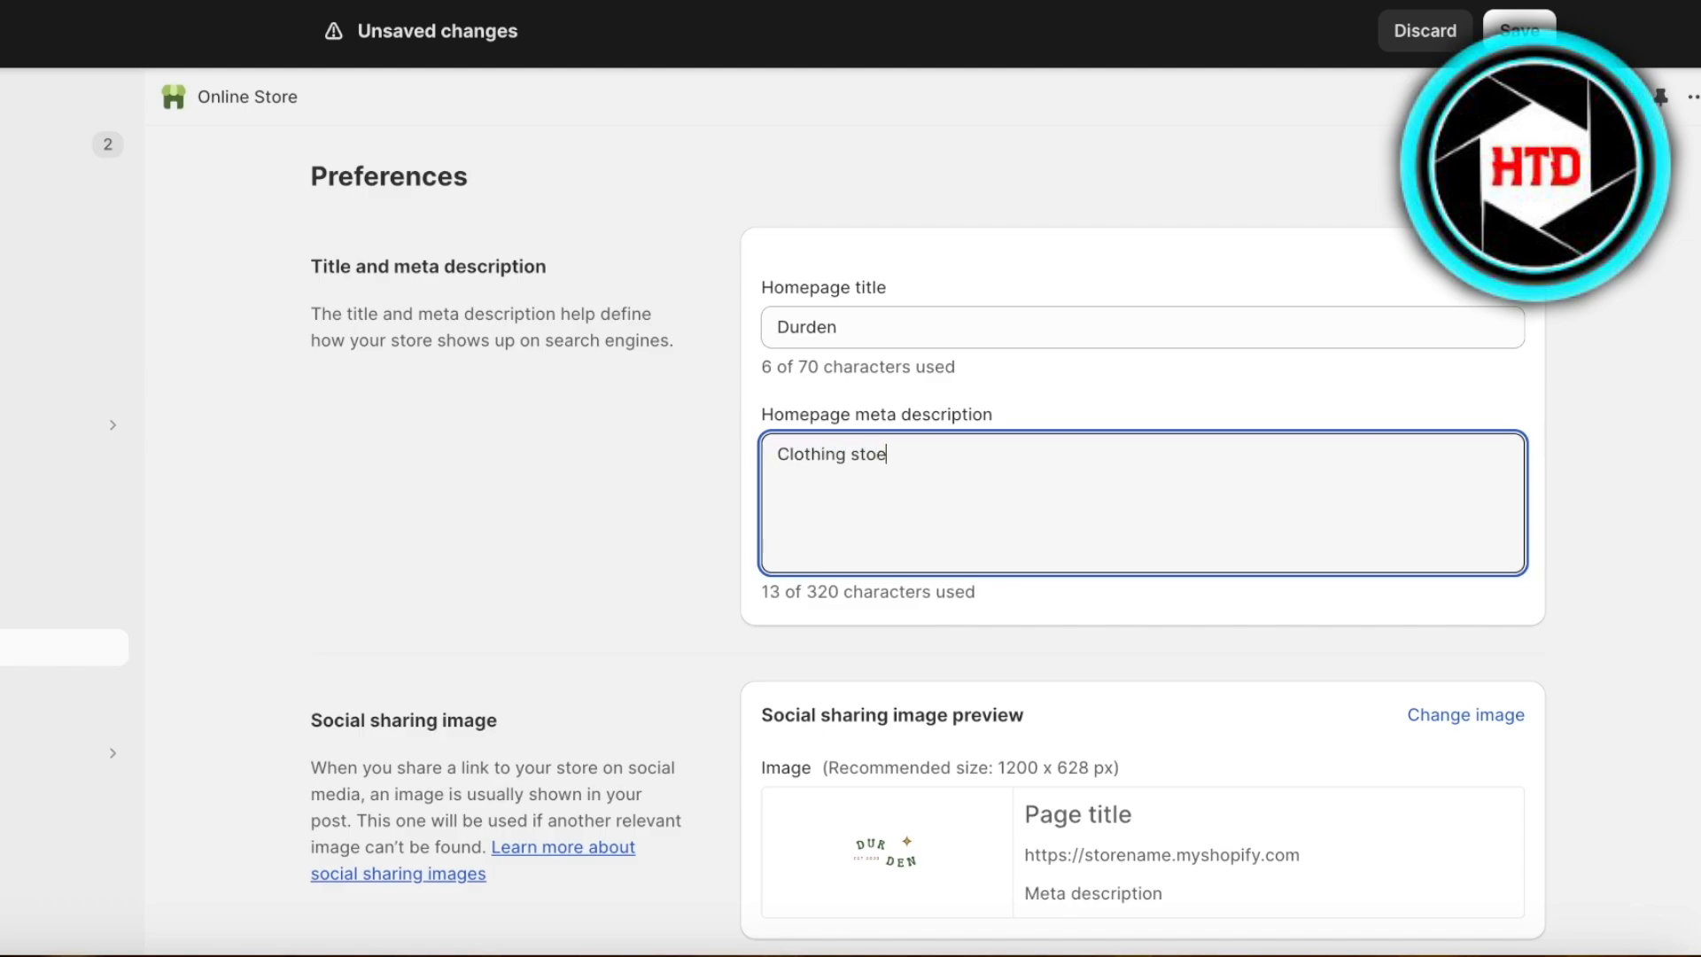
key("BackSpace")
type("re b")
type("y durden")
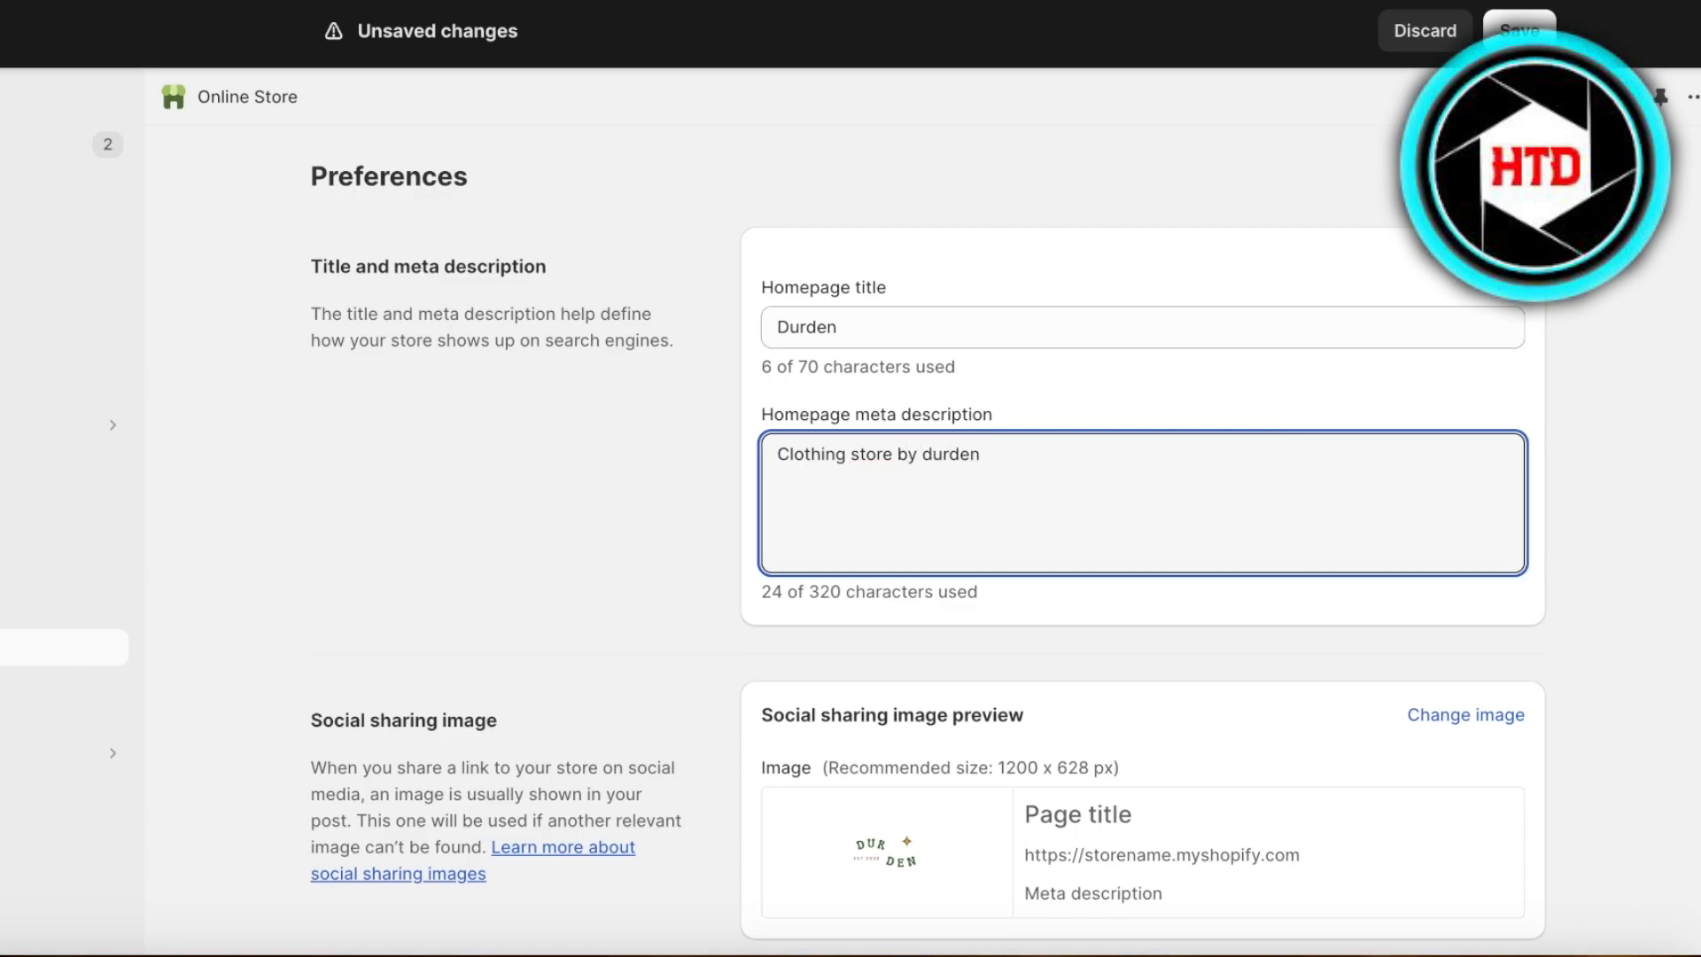
type(".")
Step: Examine the social sharing image, Google Analytics, Facebook Pixel, customer privacy and password protection preferences
scroll(375, 537, "down", 8)
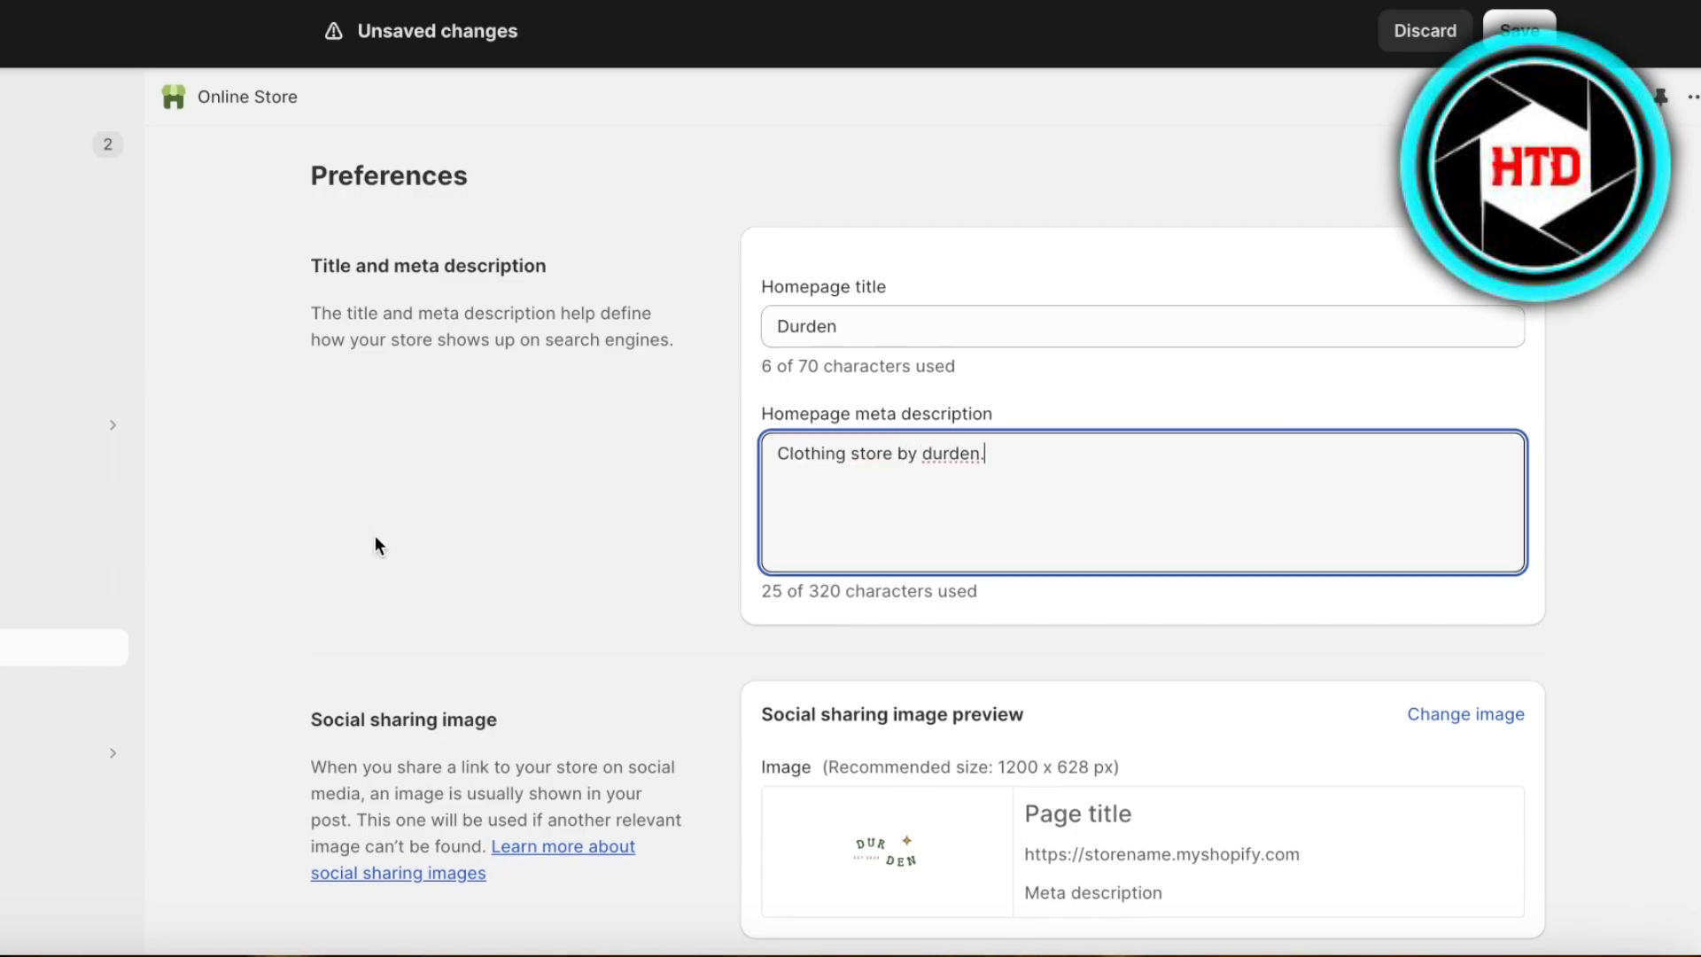
scroll(714, 427, "up", 8)
scroll(733, 503, "down", 7)
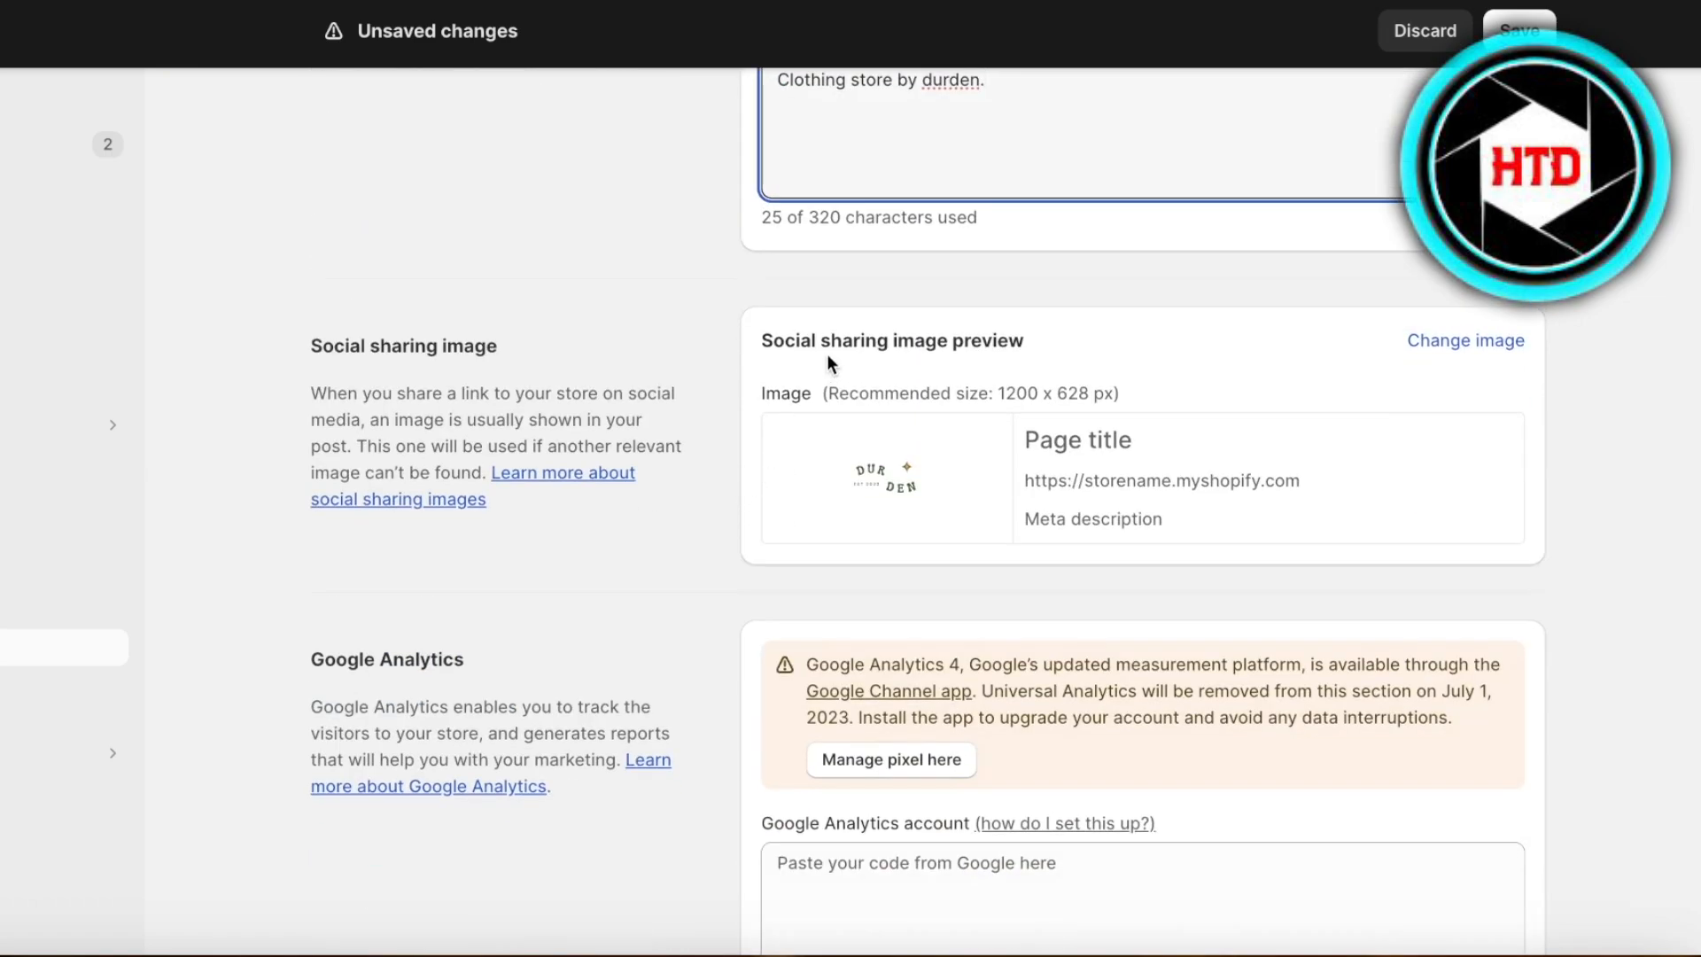
scroll(464, 409, "down", 7)
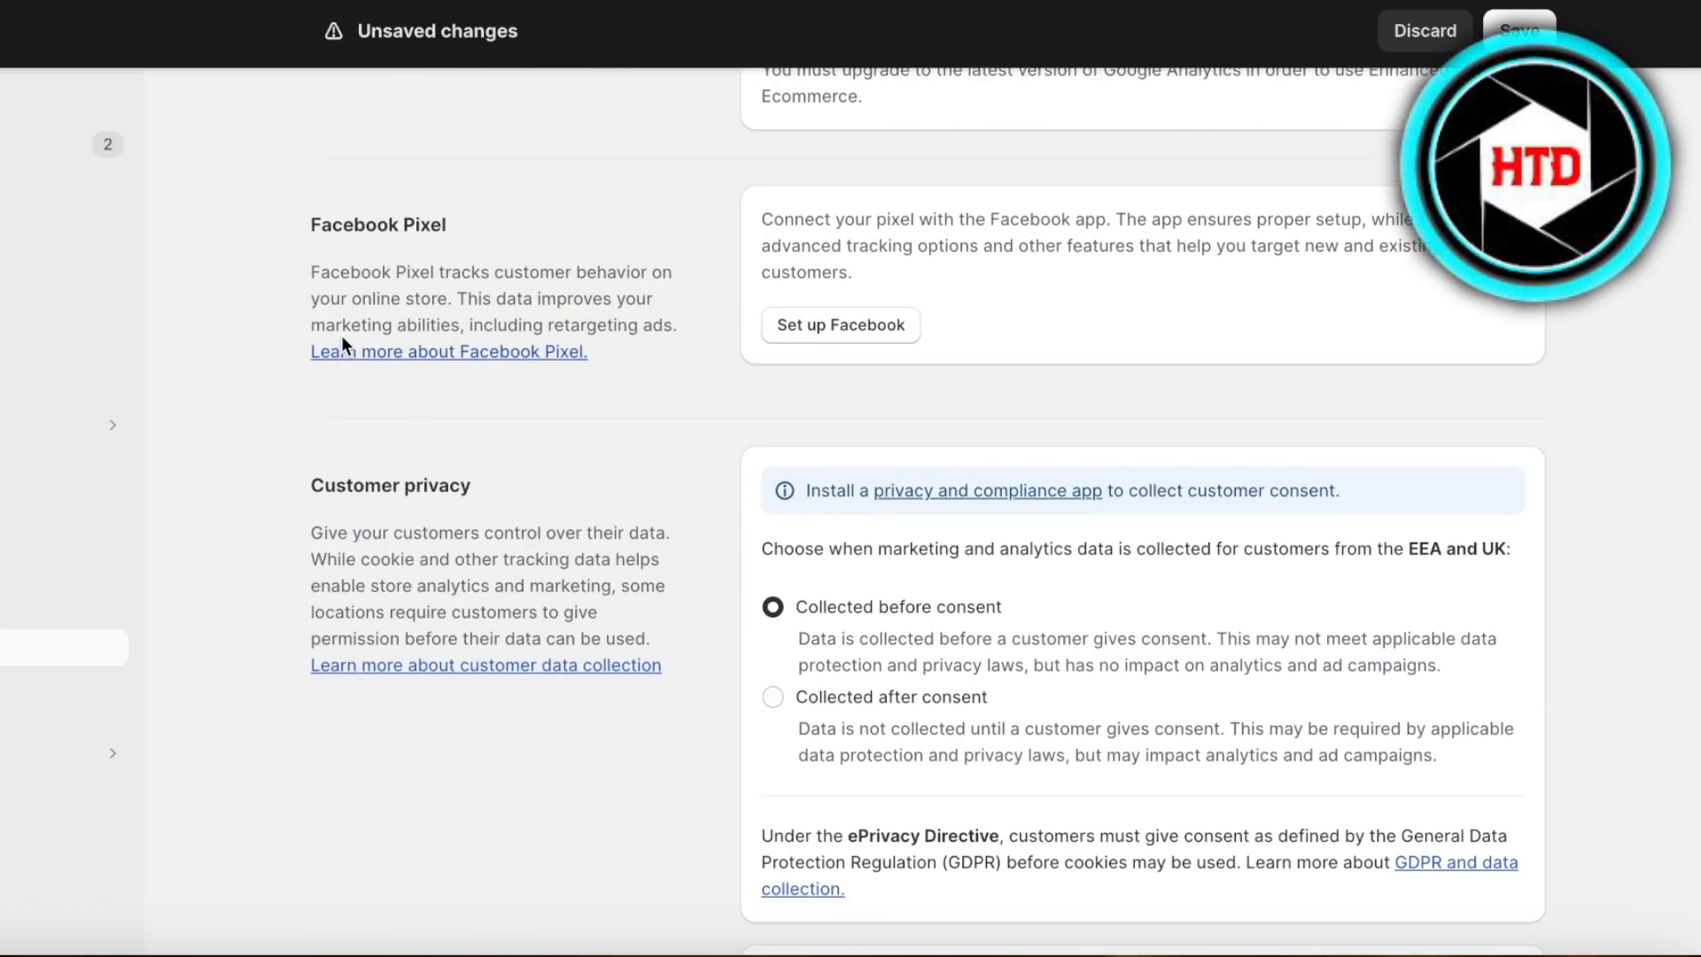
scroll(463, 372, "down", 3)
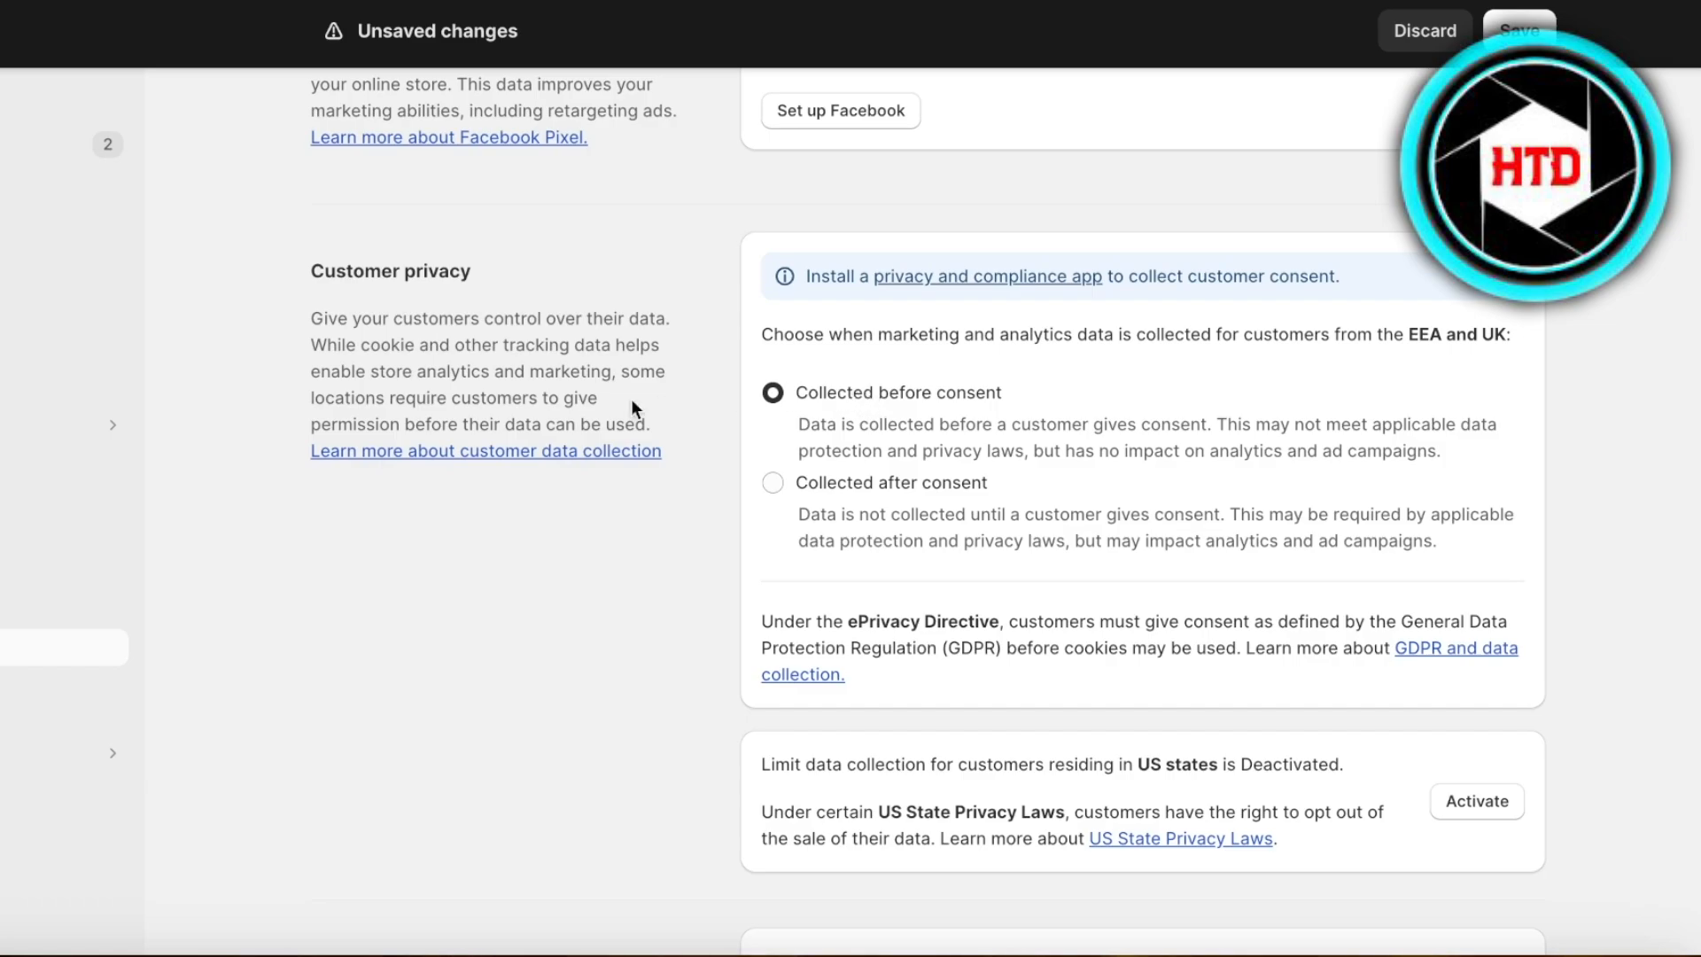
scroll(611, 401, "down", 1)
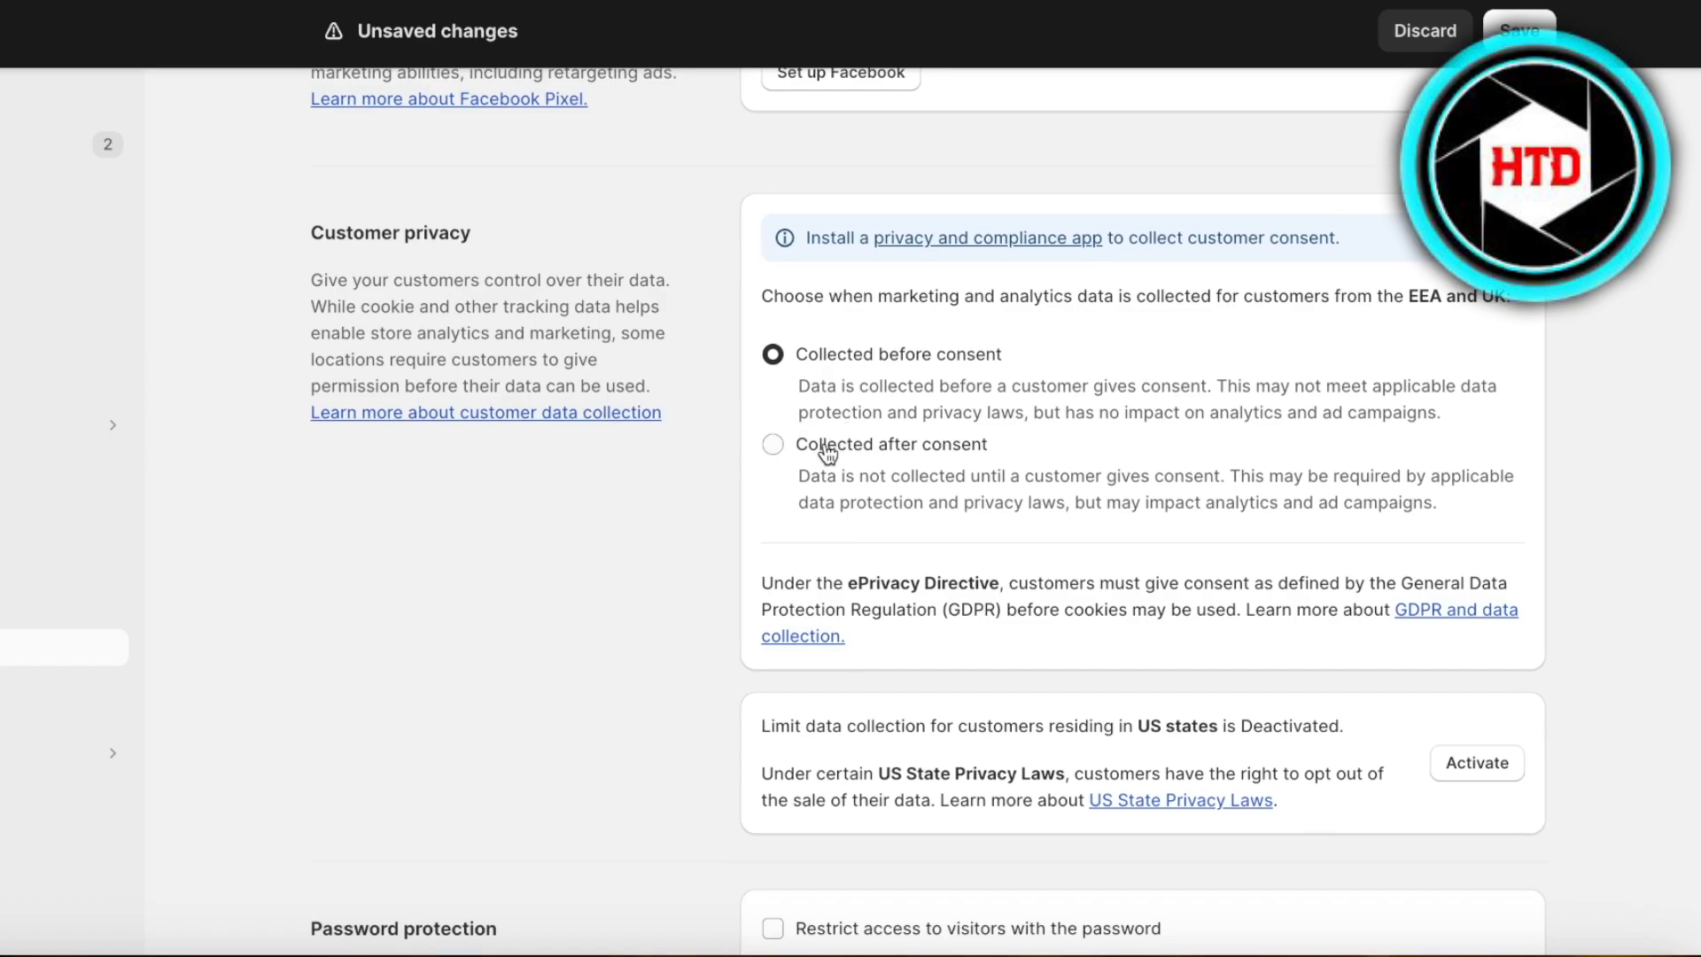
scroll(788, 469, "down", 6)
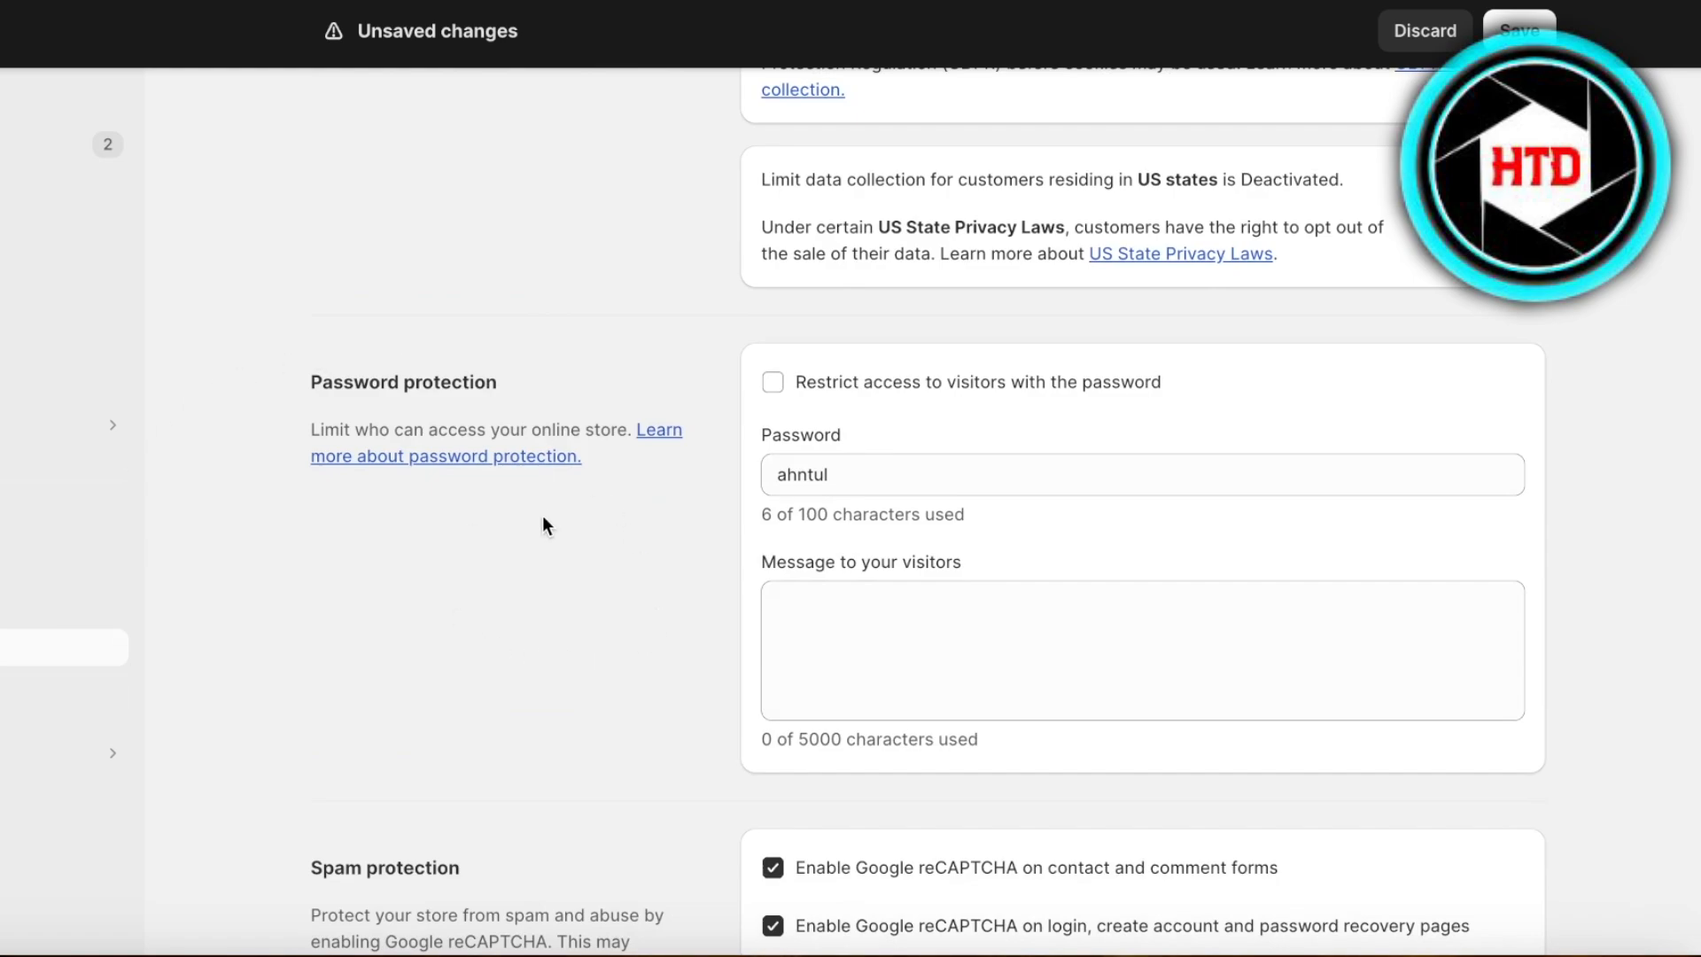
Step: Turn the visitor password restriction on and back off, and save the store preferences
left_click(776, 385)
left_click(772, 386)
left_click(1520, 27)
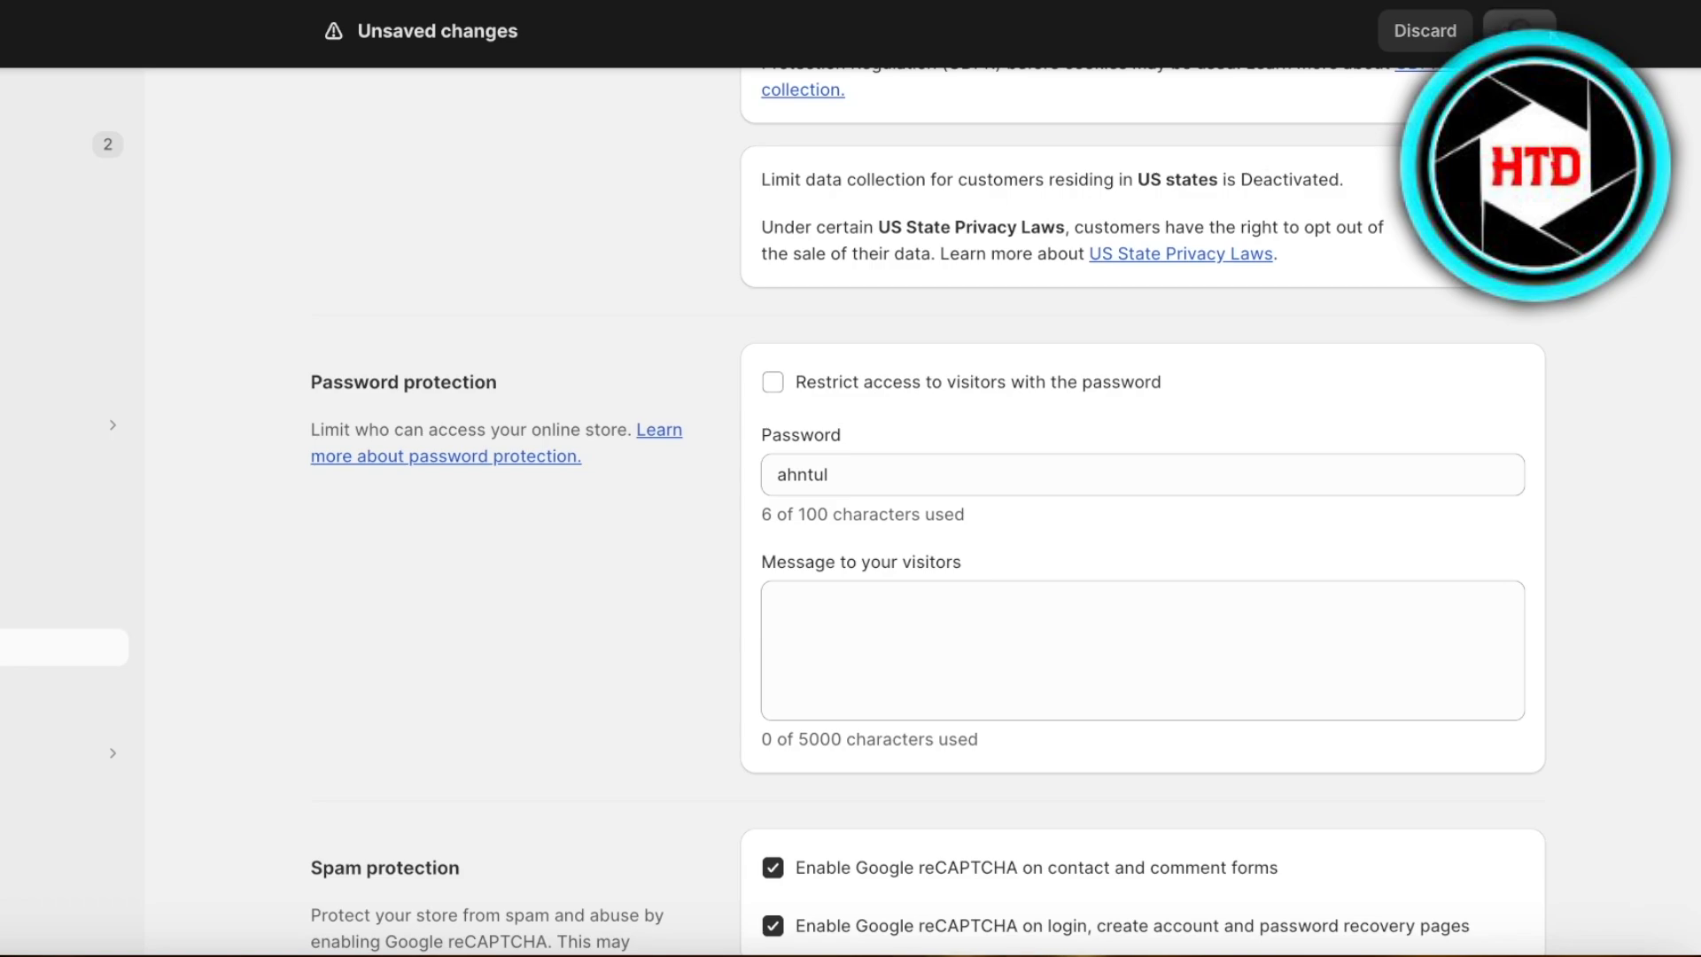
scroll(1471, 531, "down", 2)
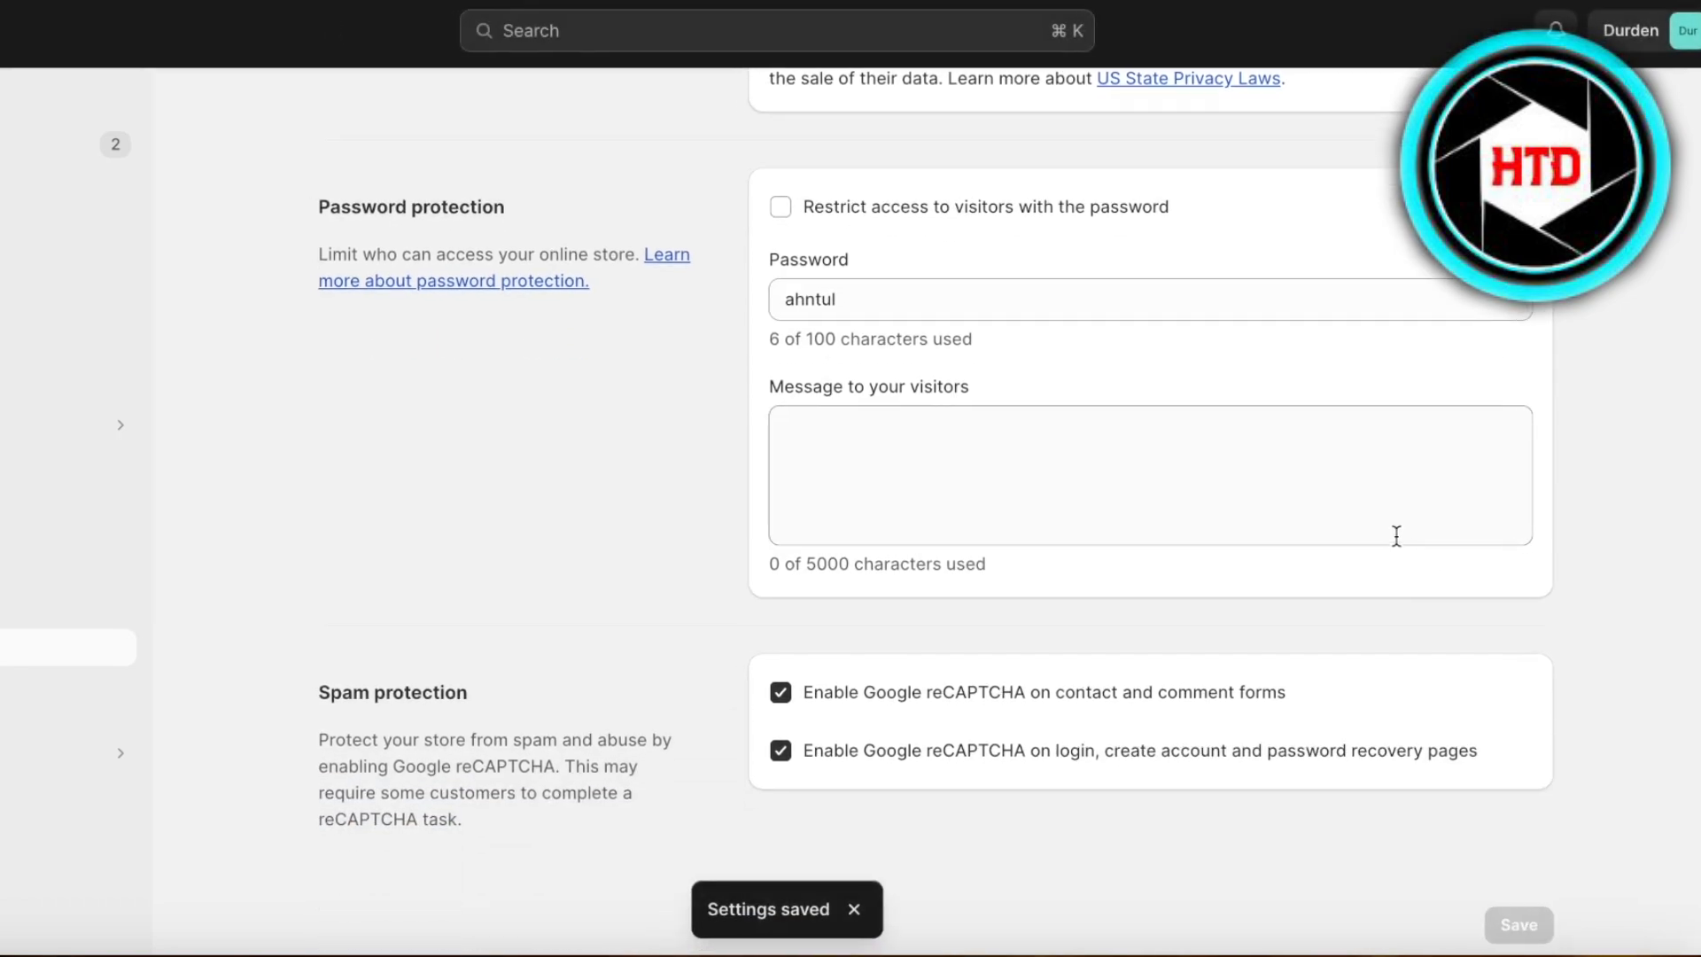
Step: Open the live storefront and check the updated home page with its featured products
left_click(194, 463)
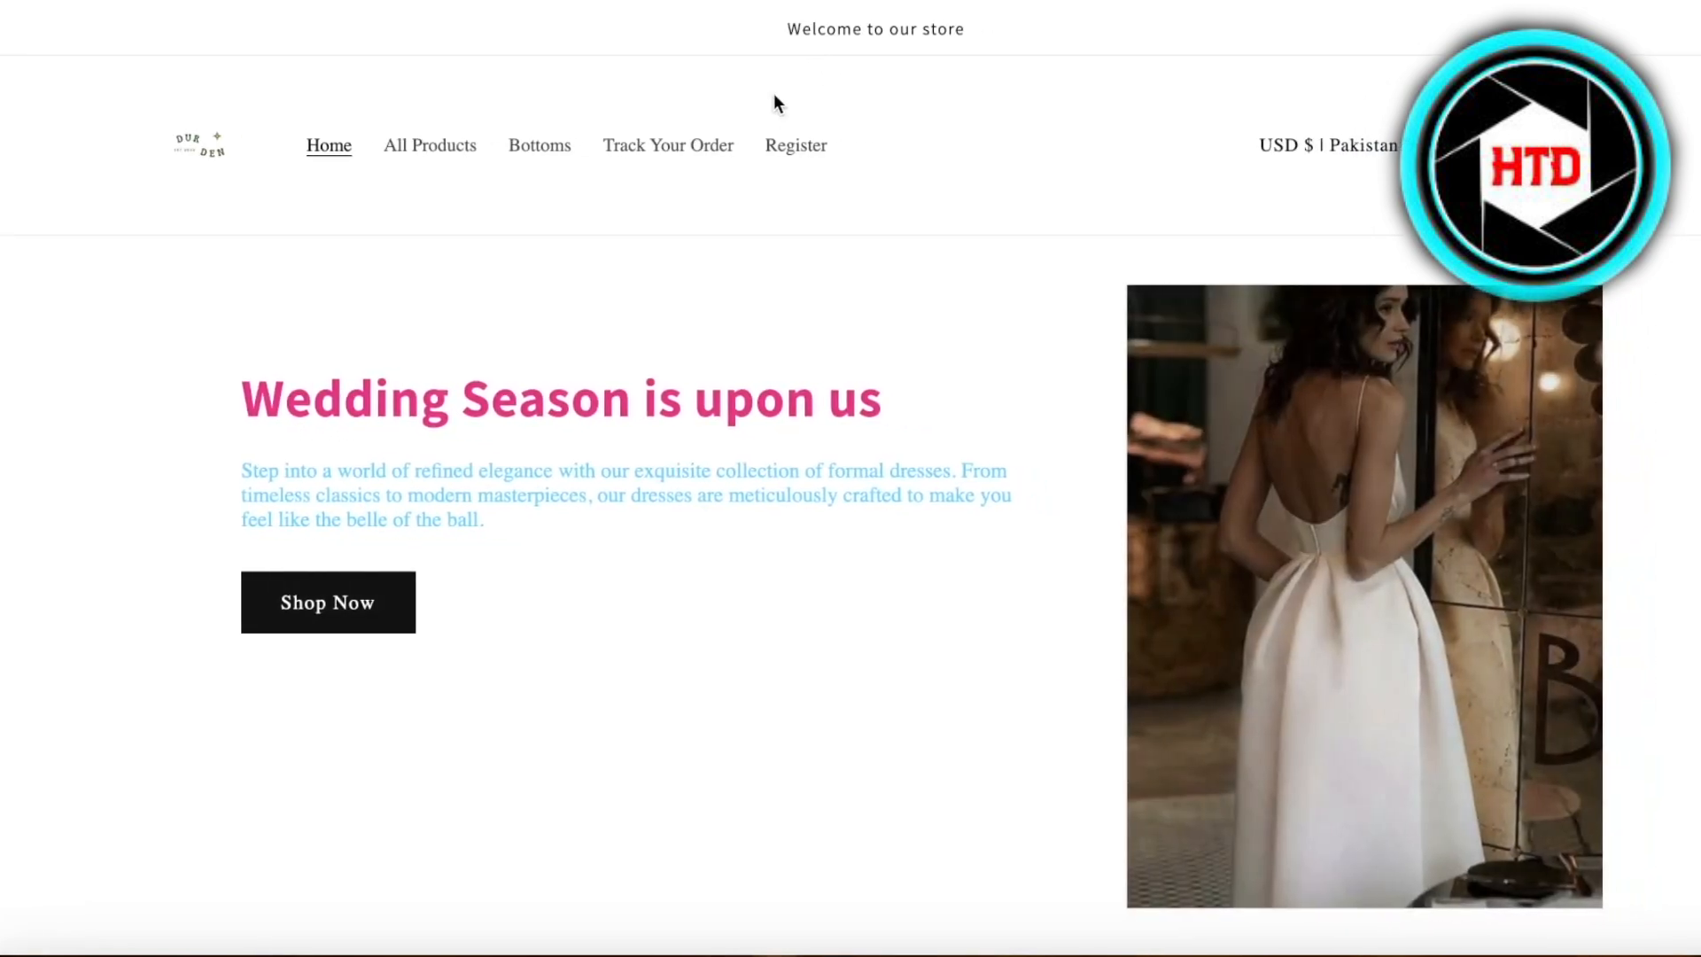
scroll(710, 124, "down", 8)
scroll(687, 177, "down", 8)
scroll(684, 181, "up", 15)
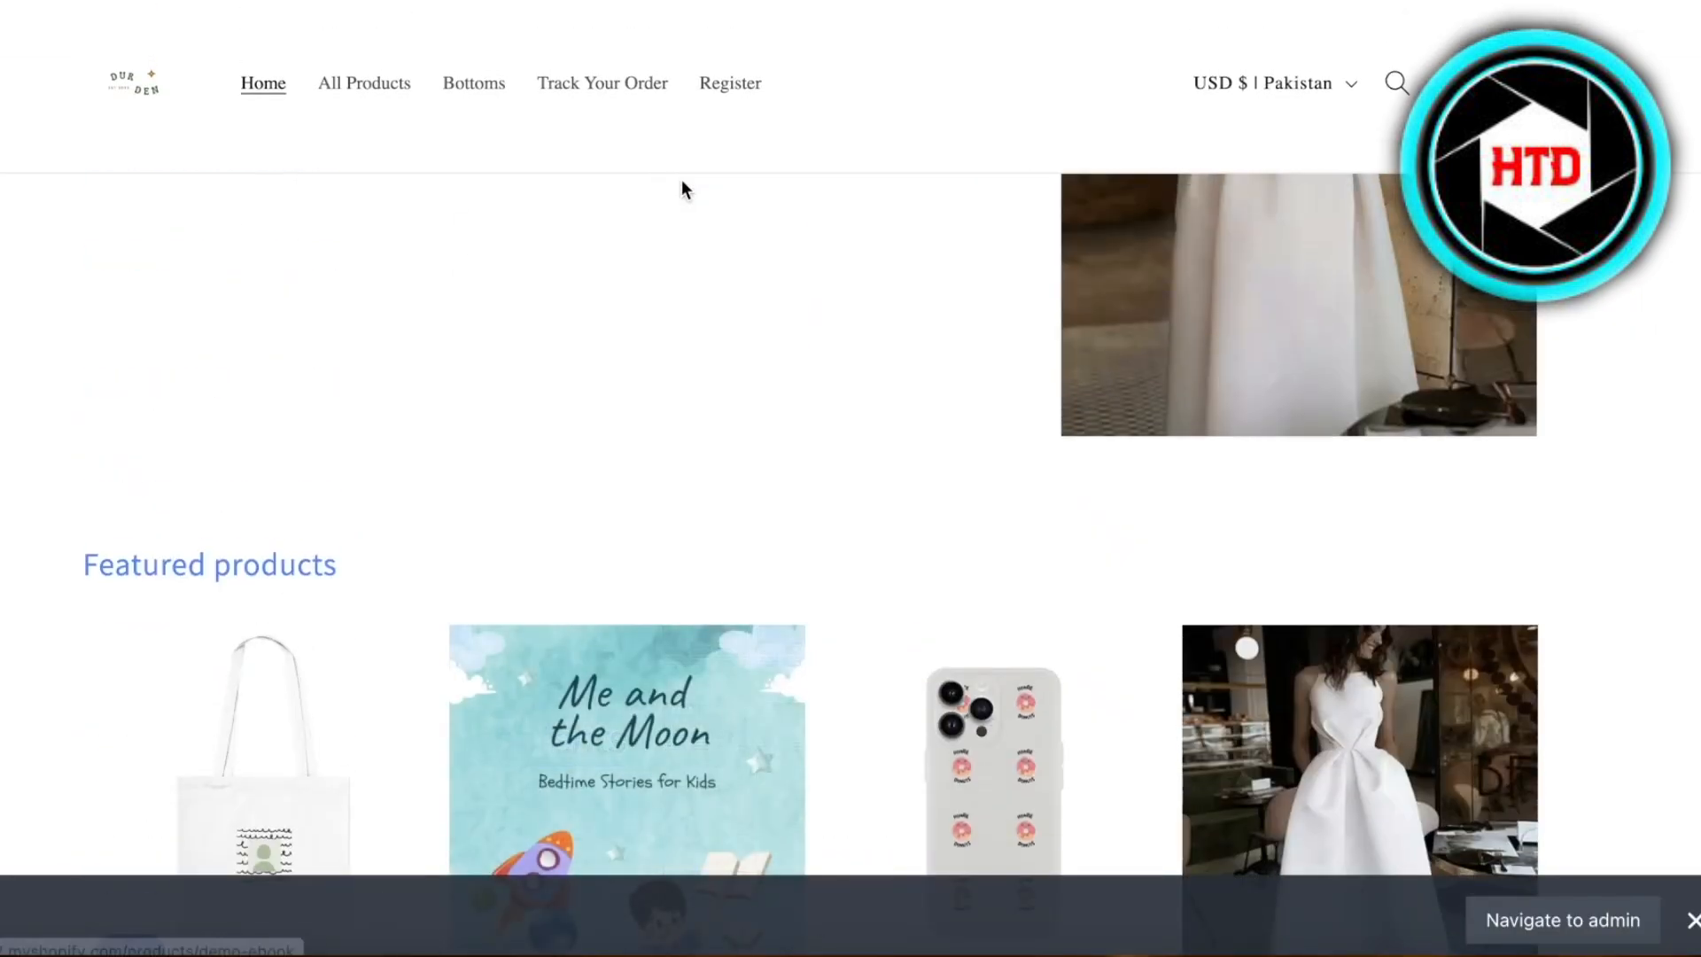
left_click(751, 2)
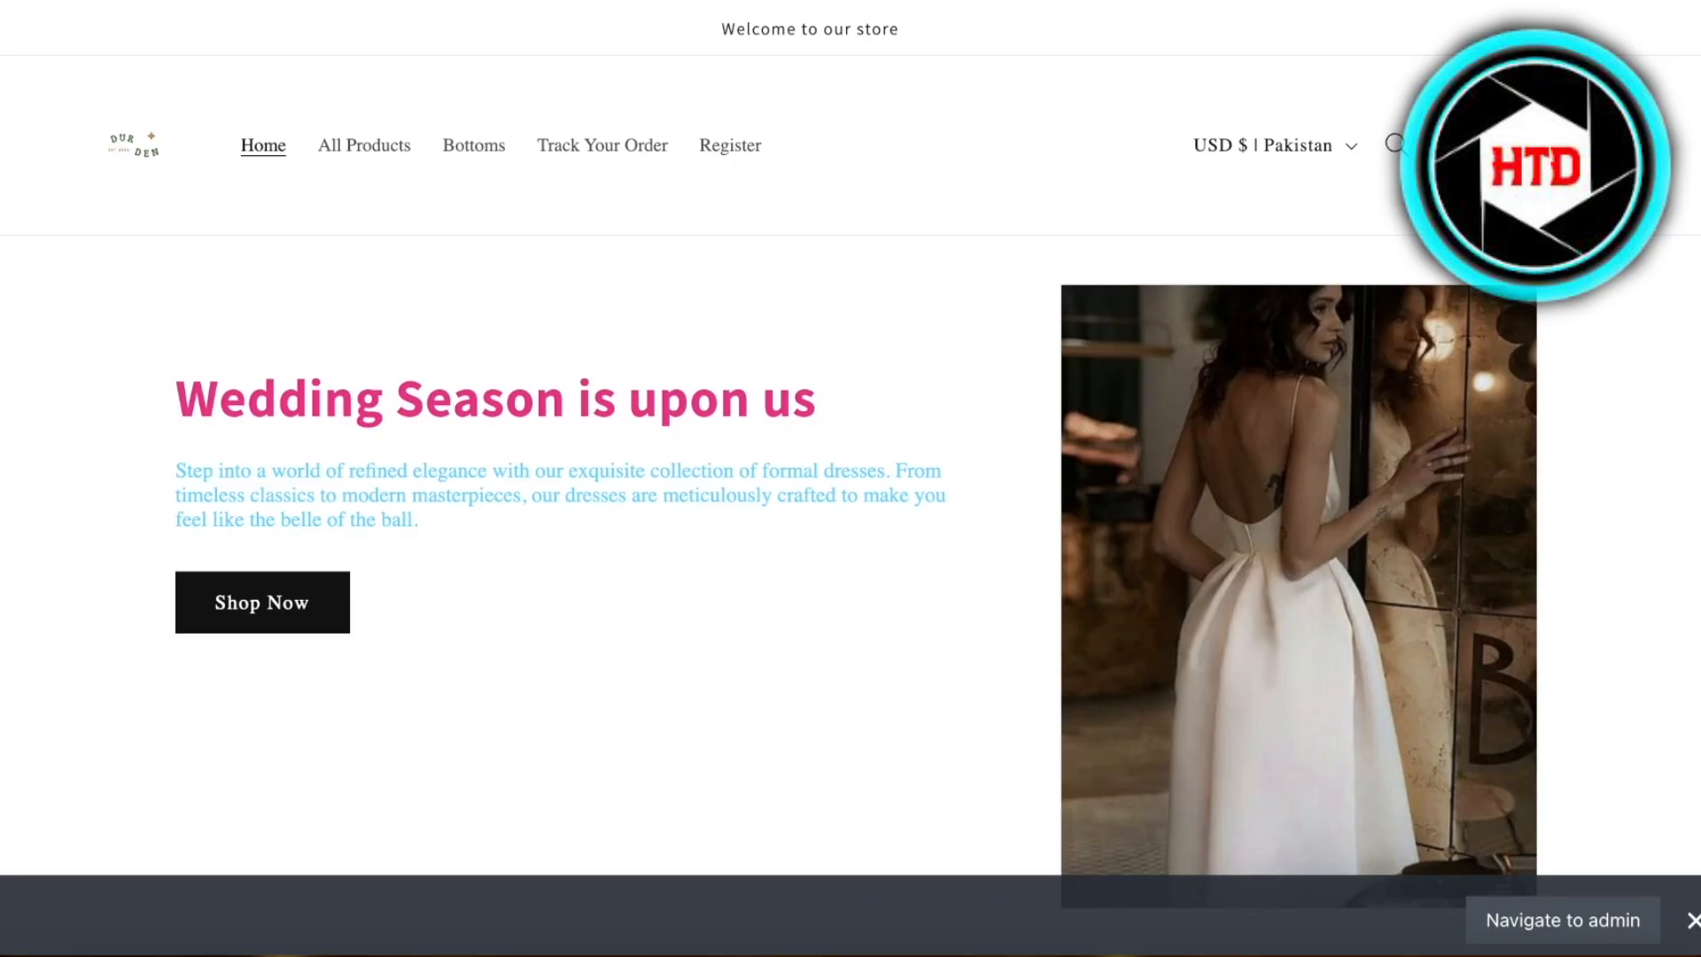
scroll(1060, 452, "down", 5)
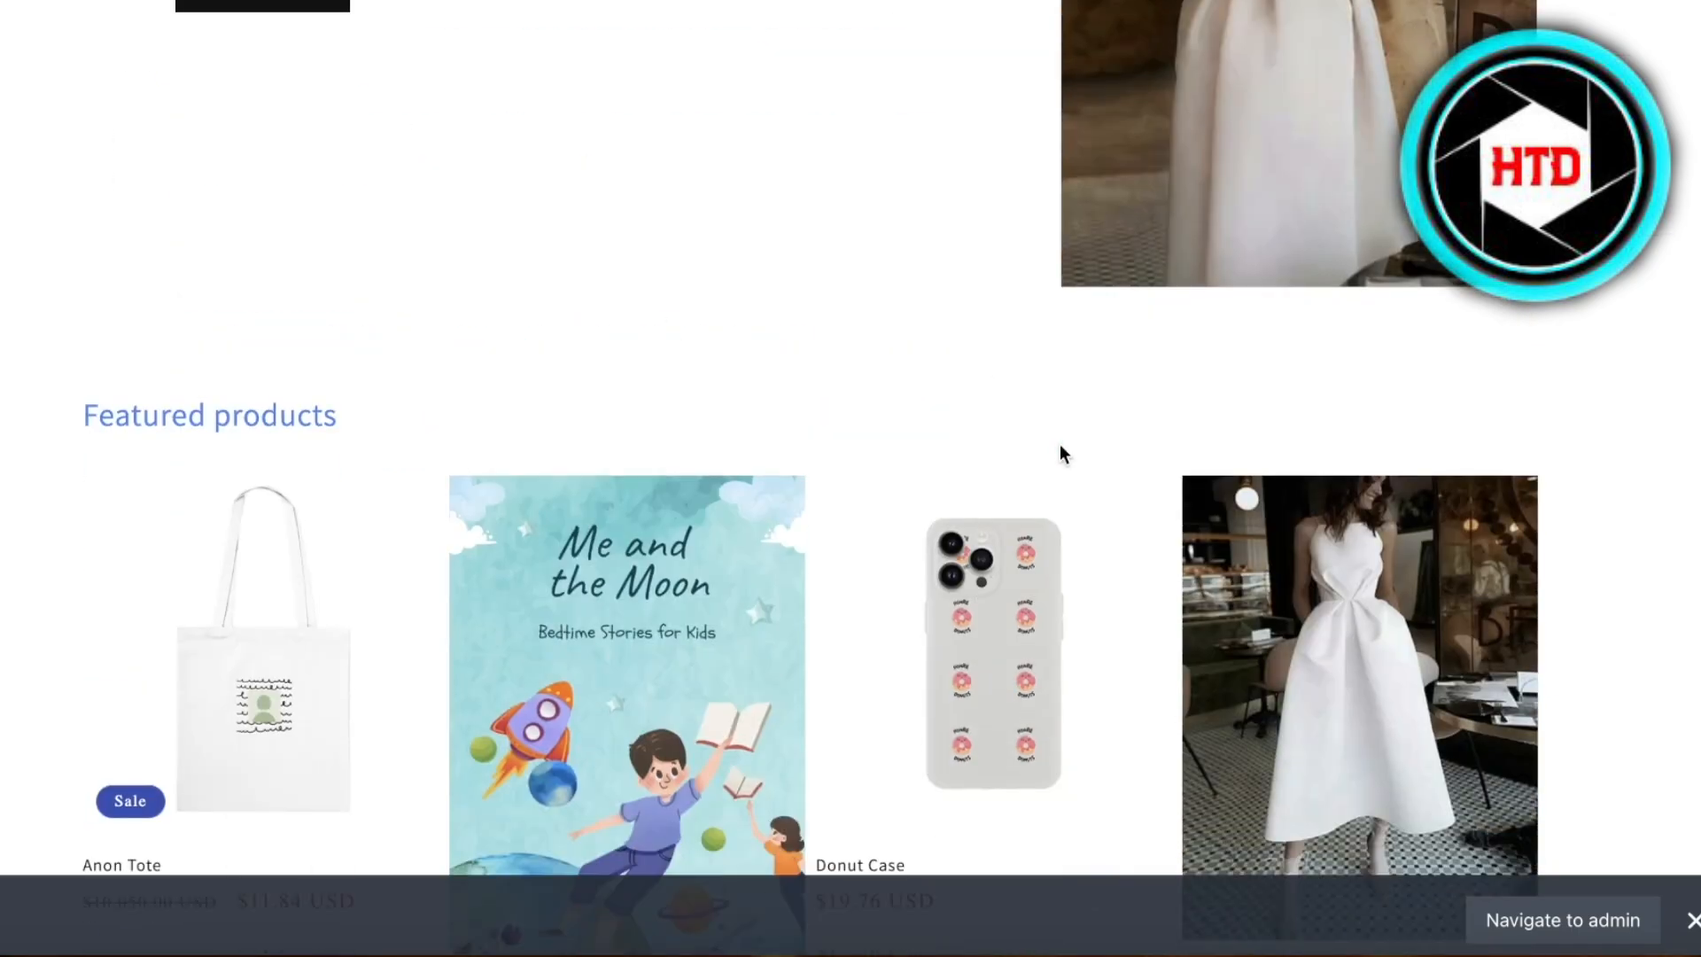
scroll(1056, 451, "down", 8)
scroll(923, 145, "up", 10)
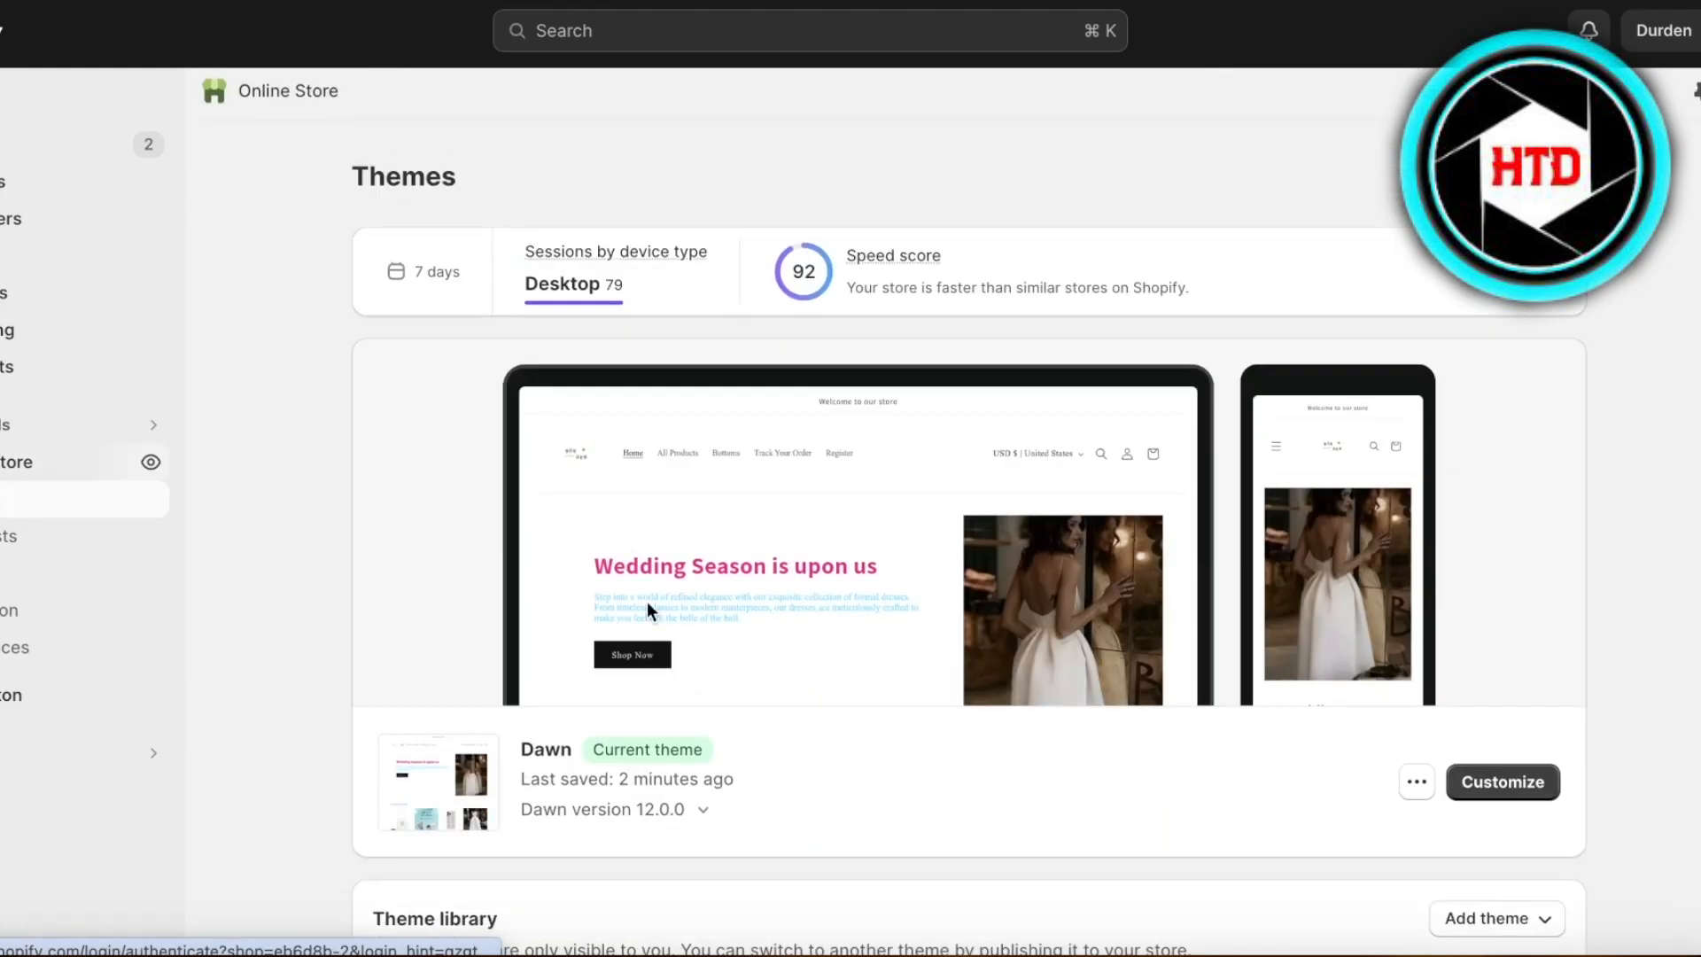
Step: Reopen the Dawn theme for customization and bring up its theme settings
scroll(749, 724, "down", 8)
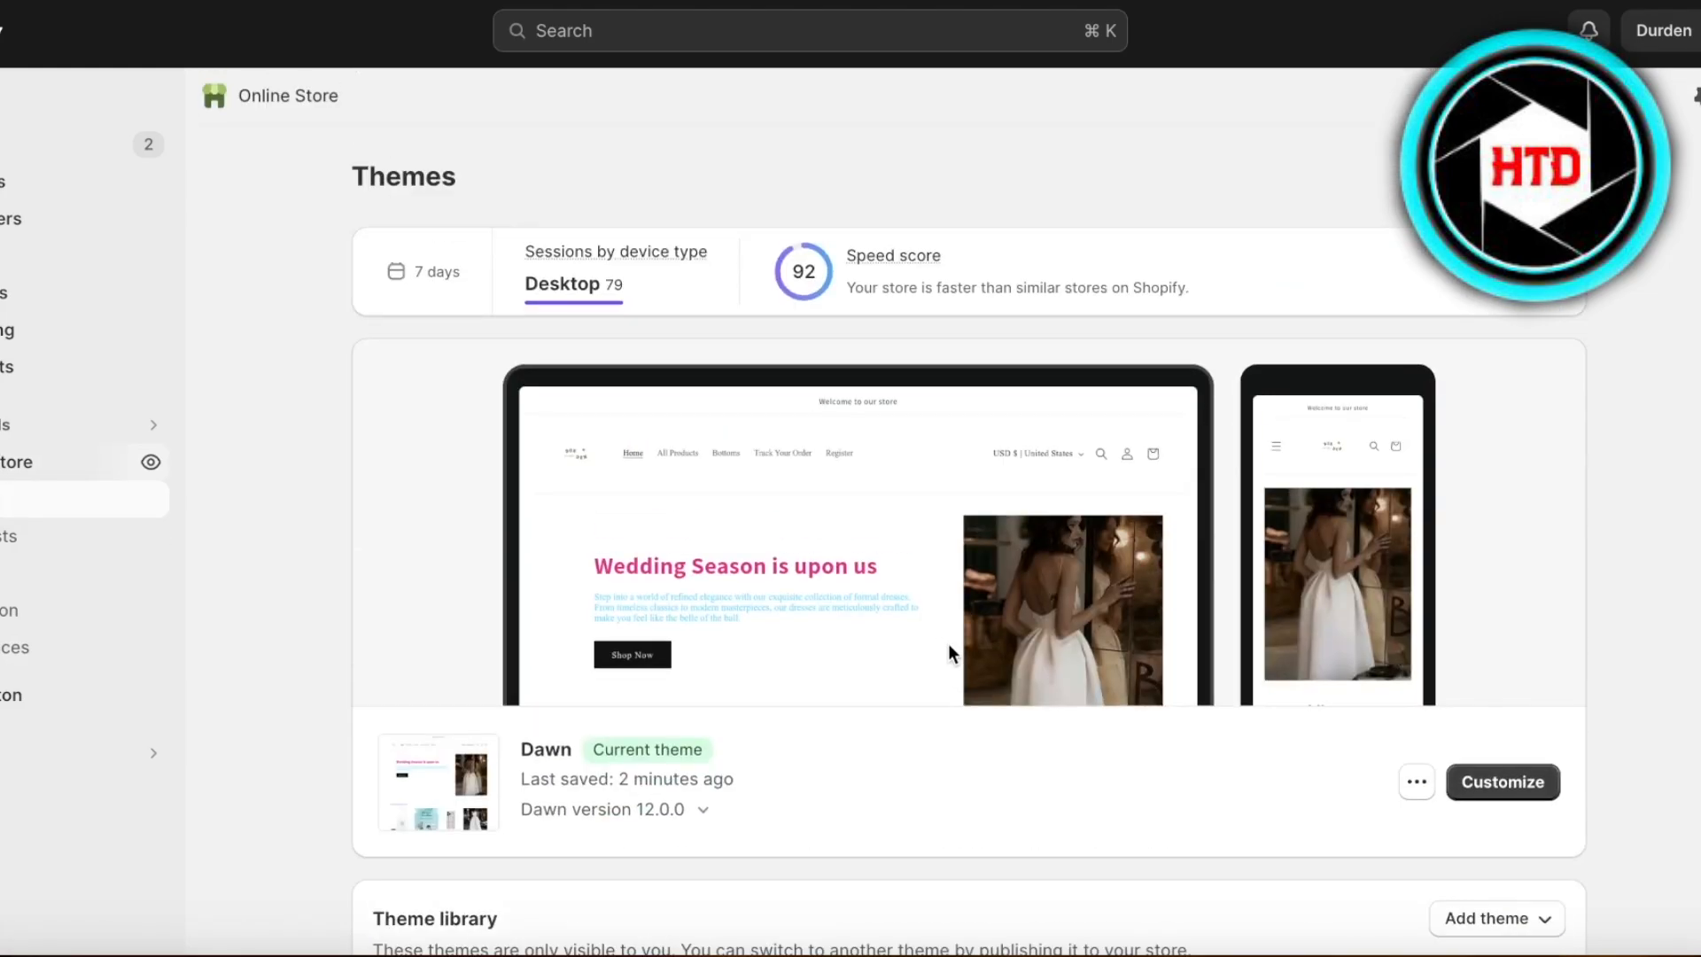
scroll(870, 340, "down", 8)
left_click(1502, 781)
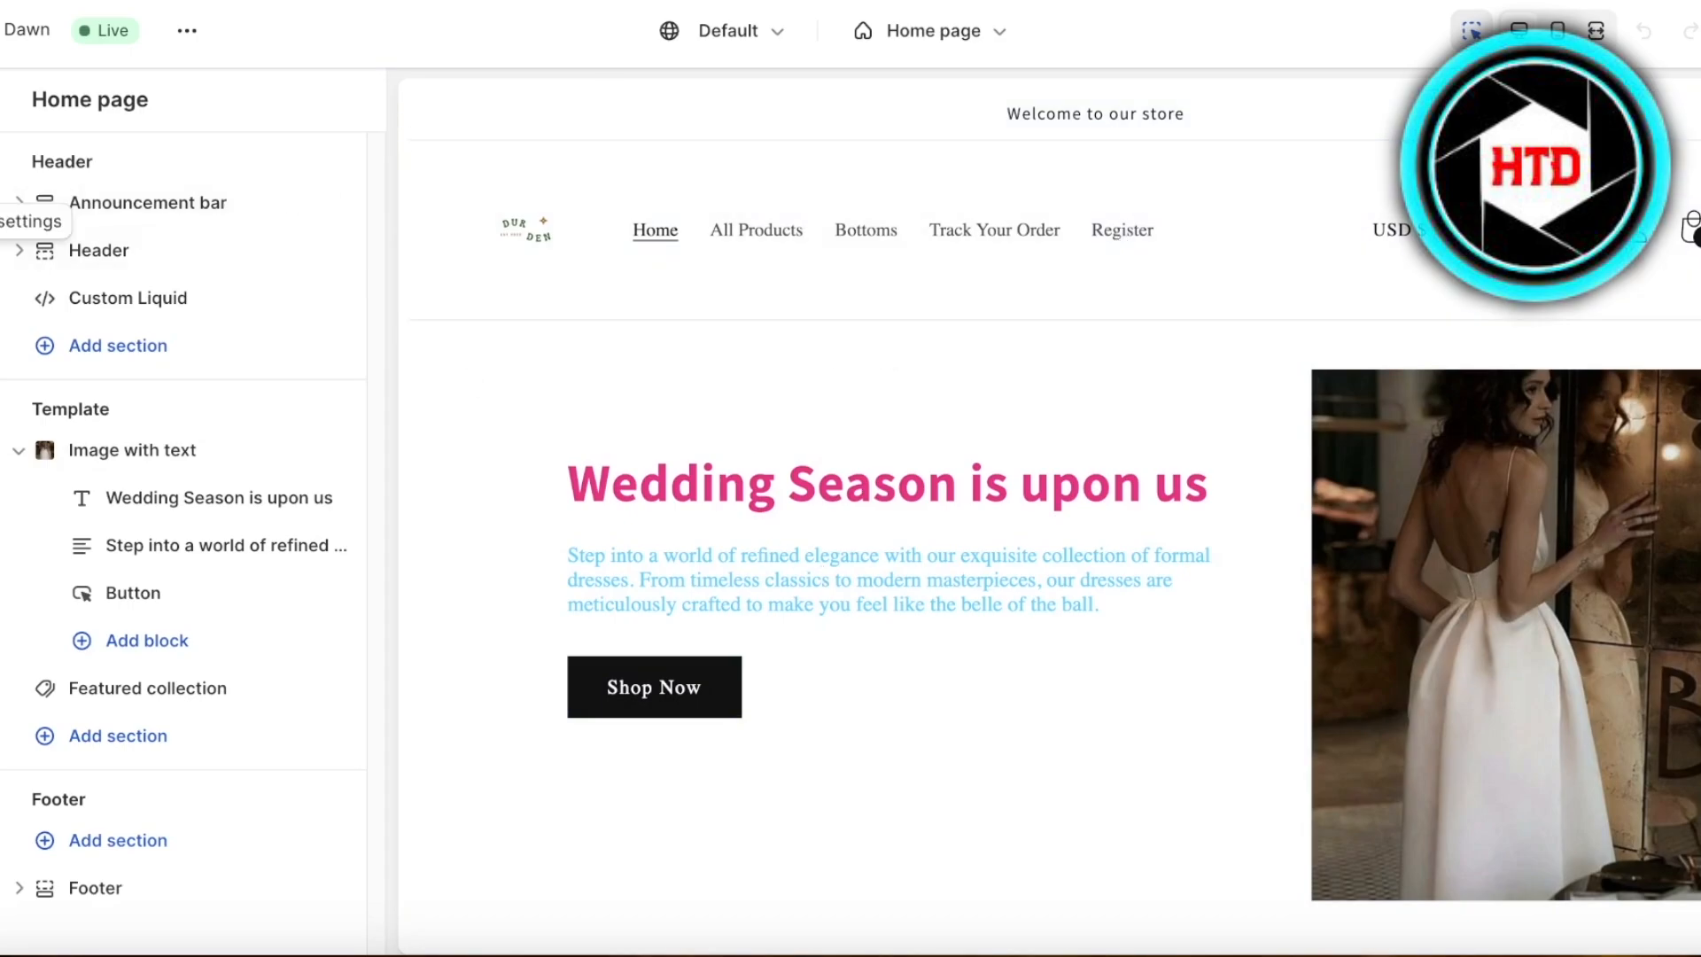
left_click(0, 173)
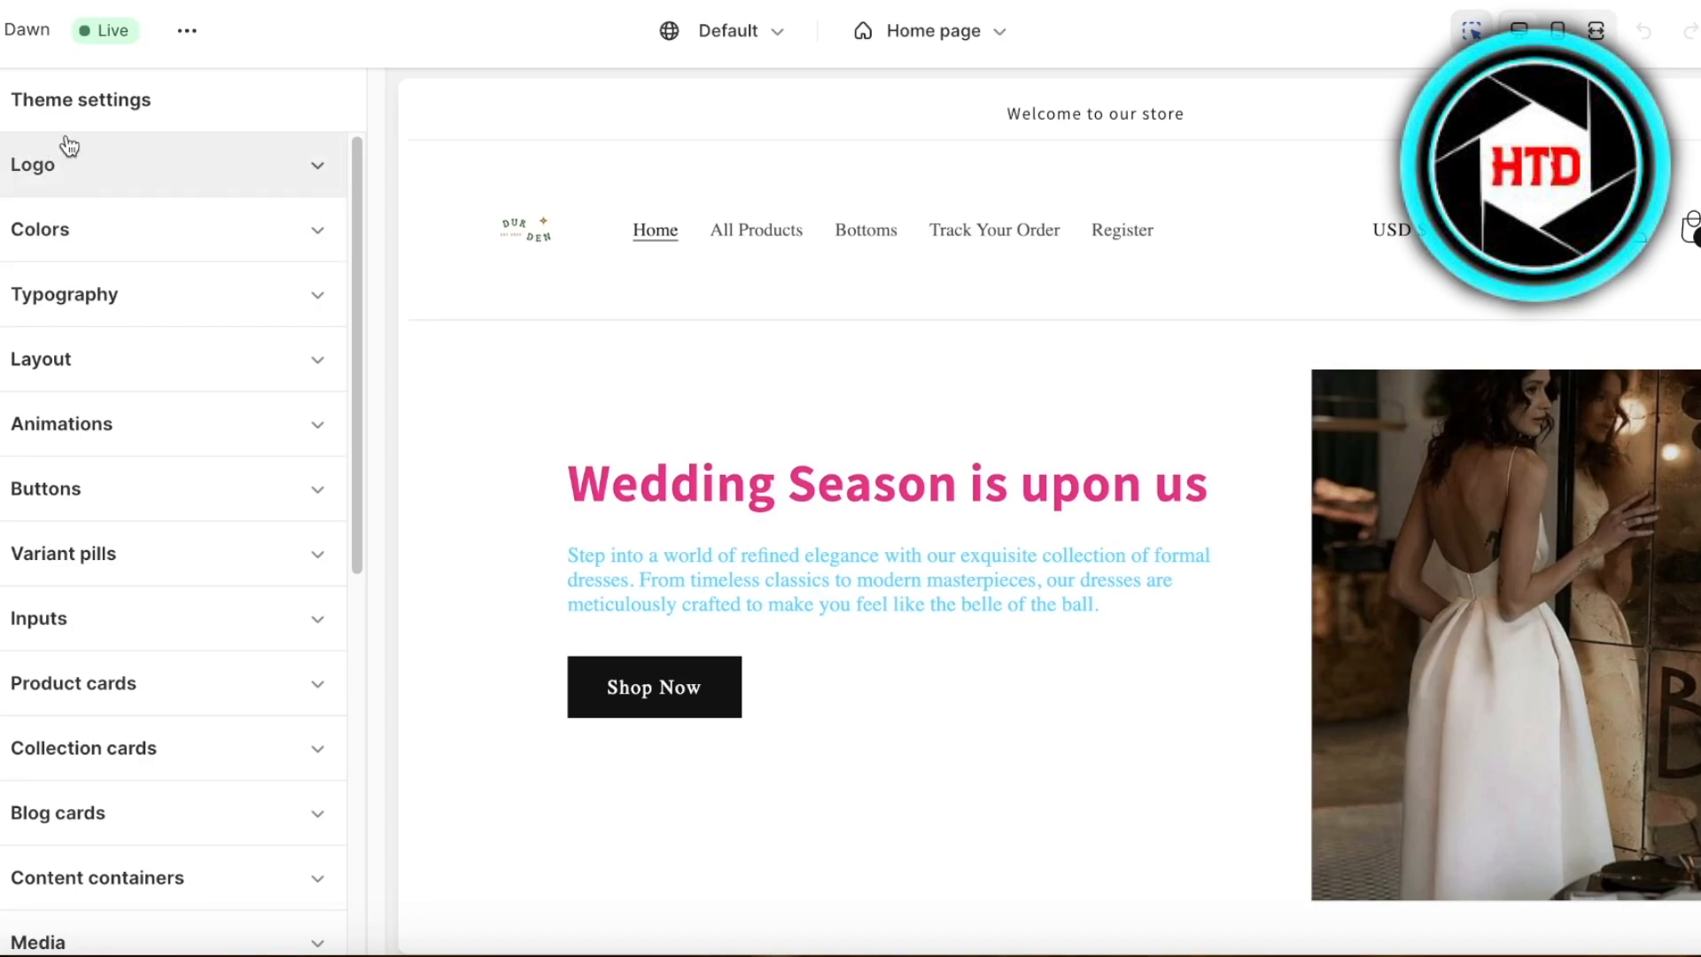
Step: Look at the theme's Logo settings and expand the Colors settings to examine the color schemes
left_click(186, 181)
left_click(188, 174)
left_click(214, 243)
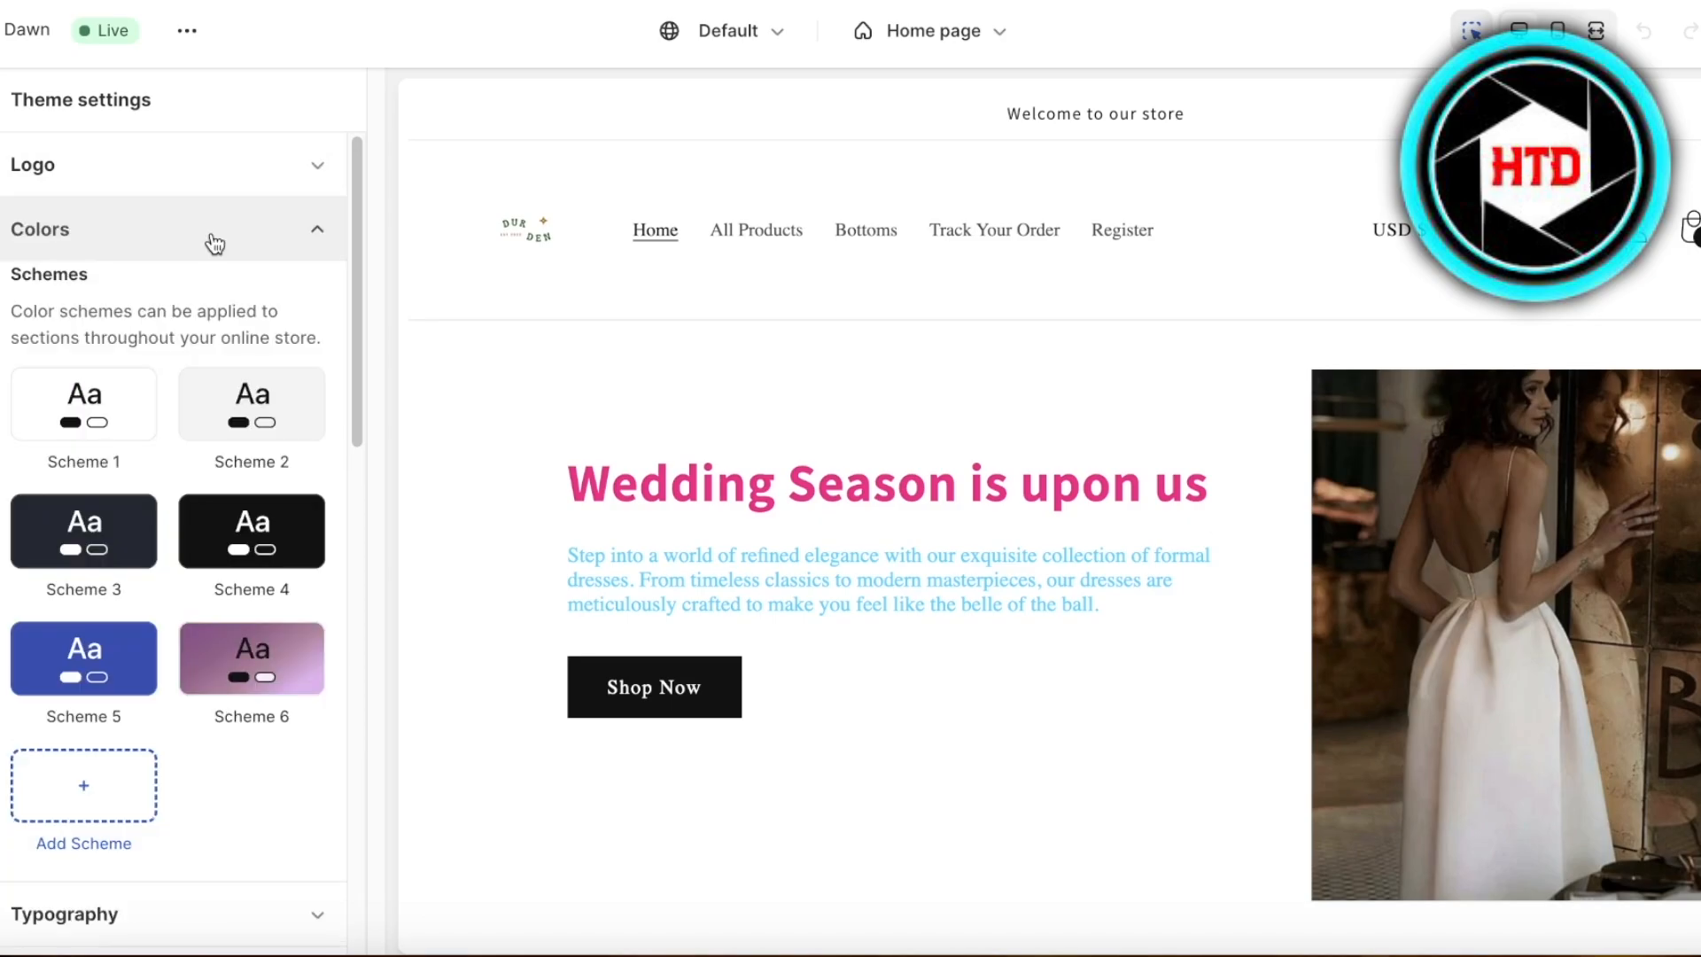
Step: Look at the colors of Scheme 6 and the home page's Image with text section, and return to the theme's color settings
left_click(215, 243)
left_click(211, 240)
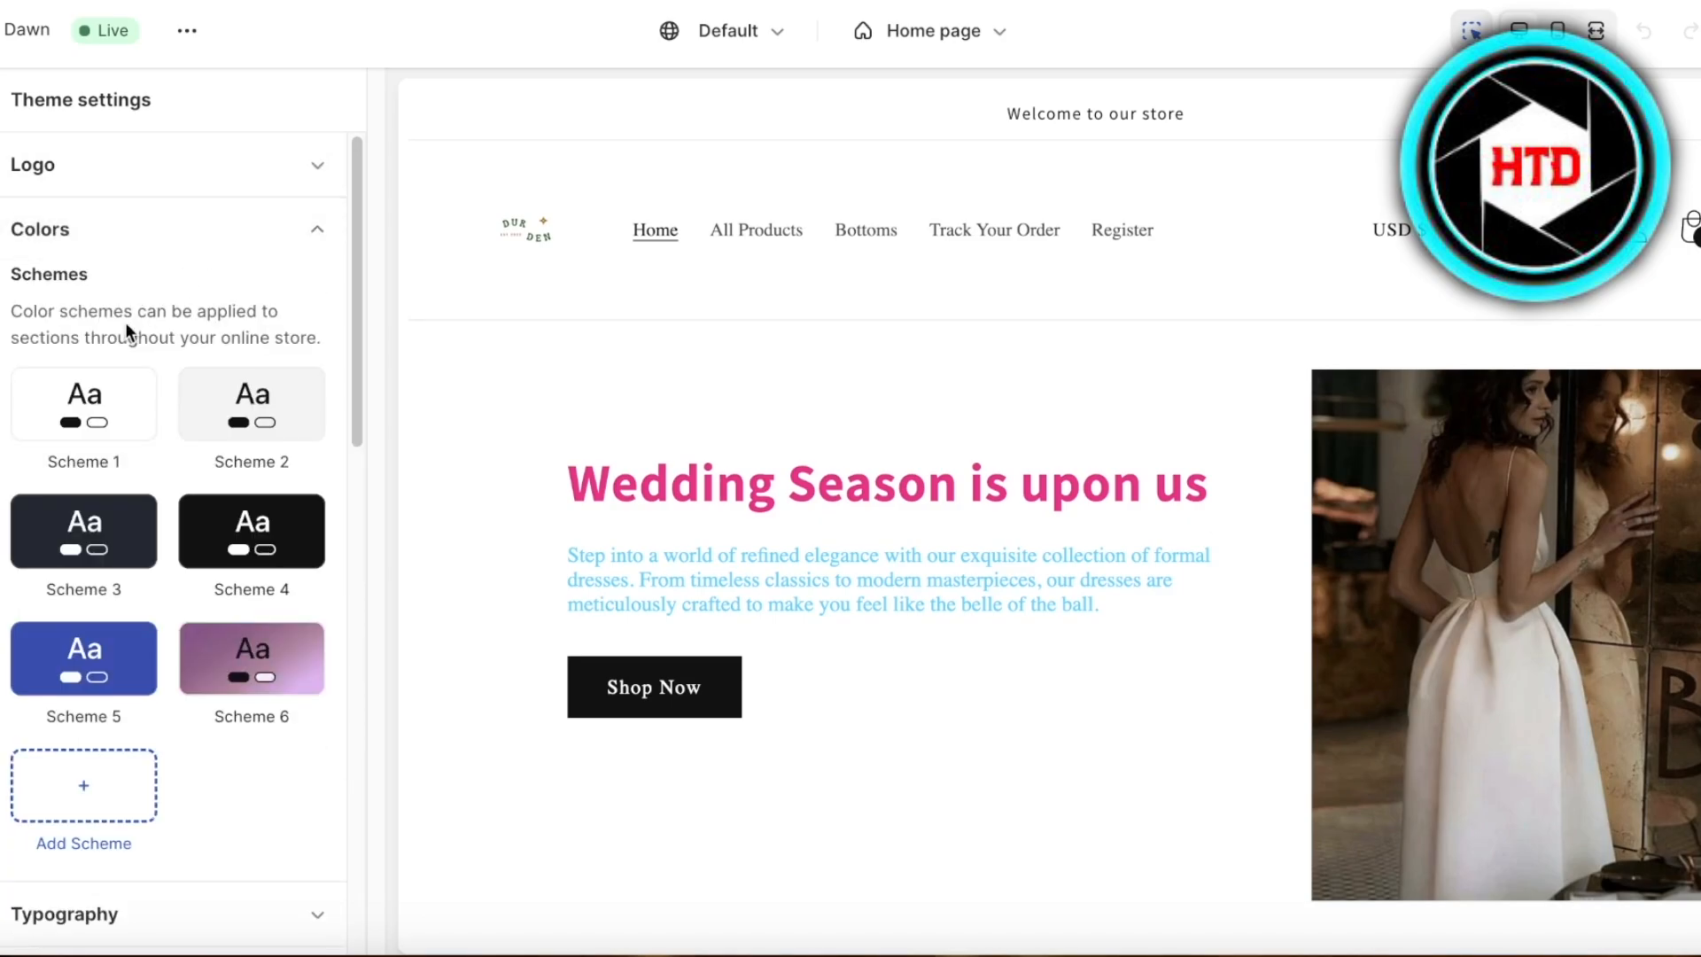
left_click(249, 637)
left_click(466, 366)
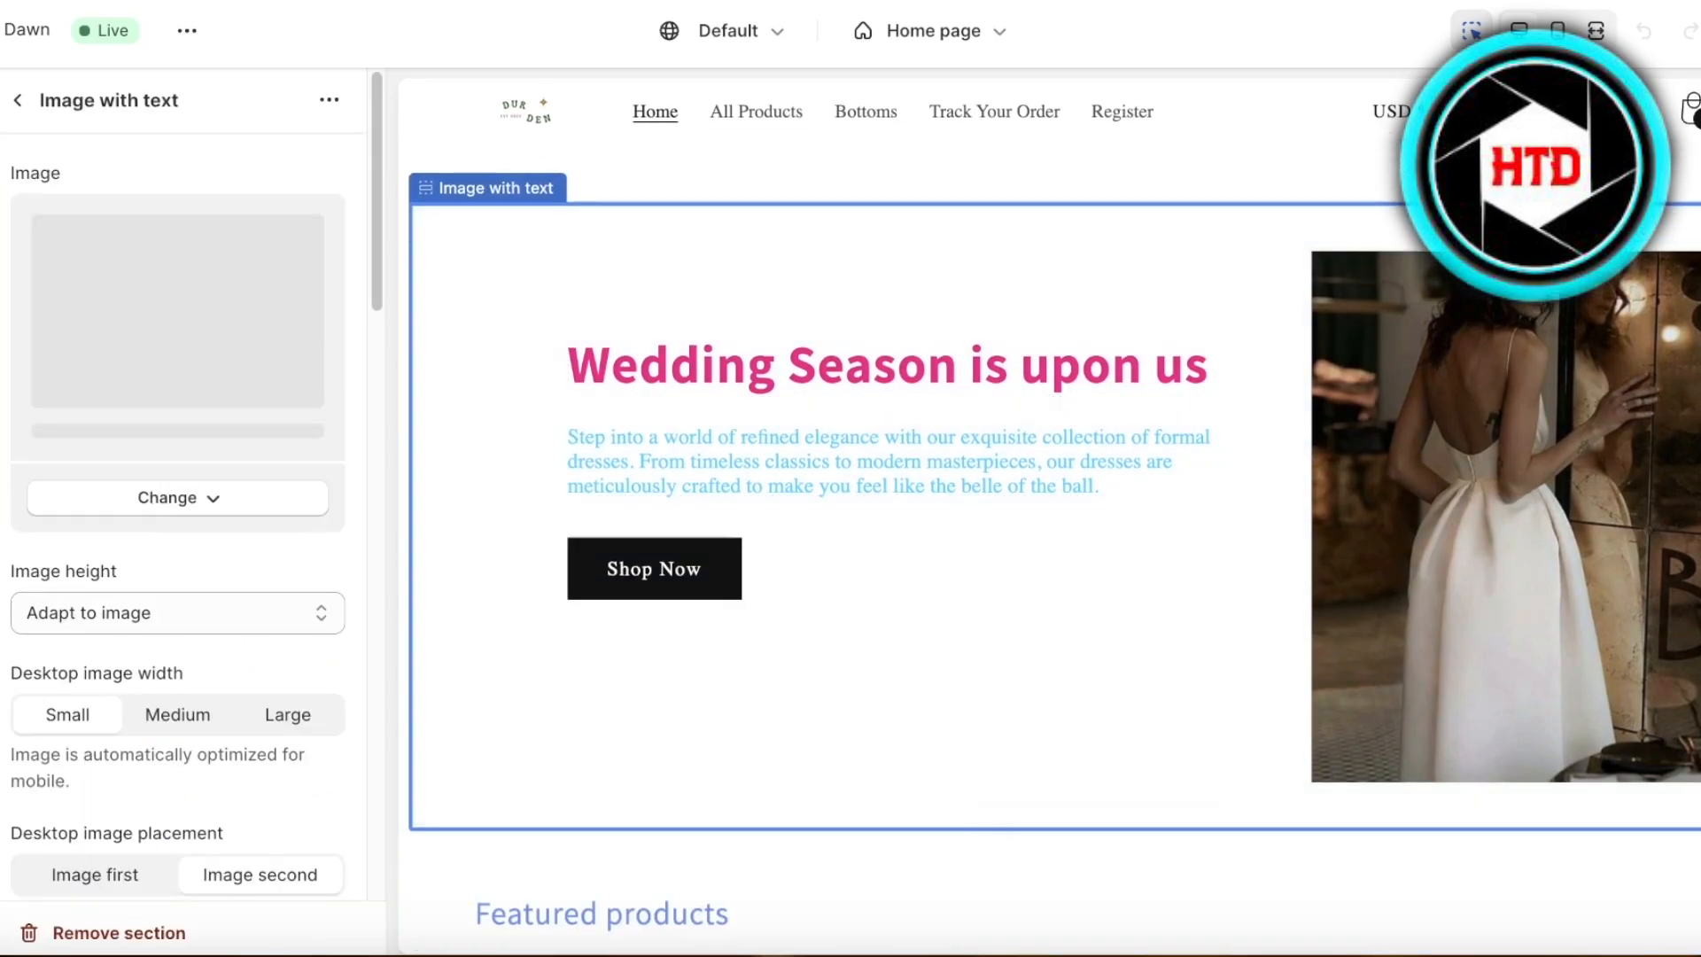
left_click(16, 111)
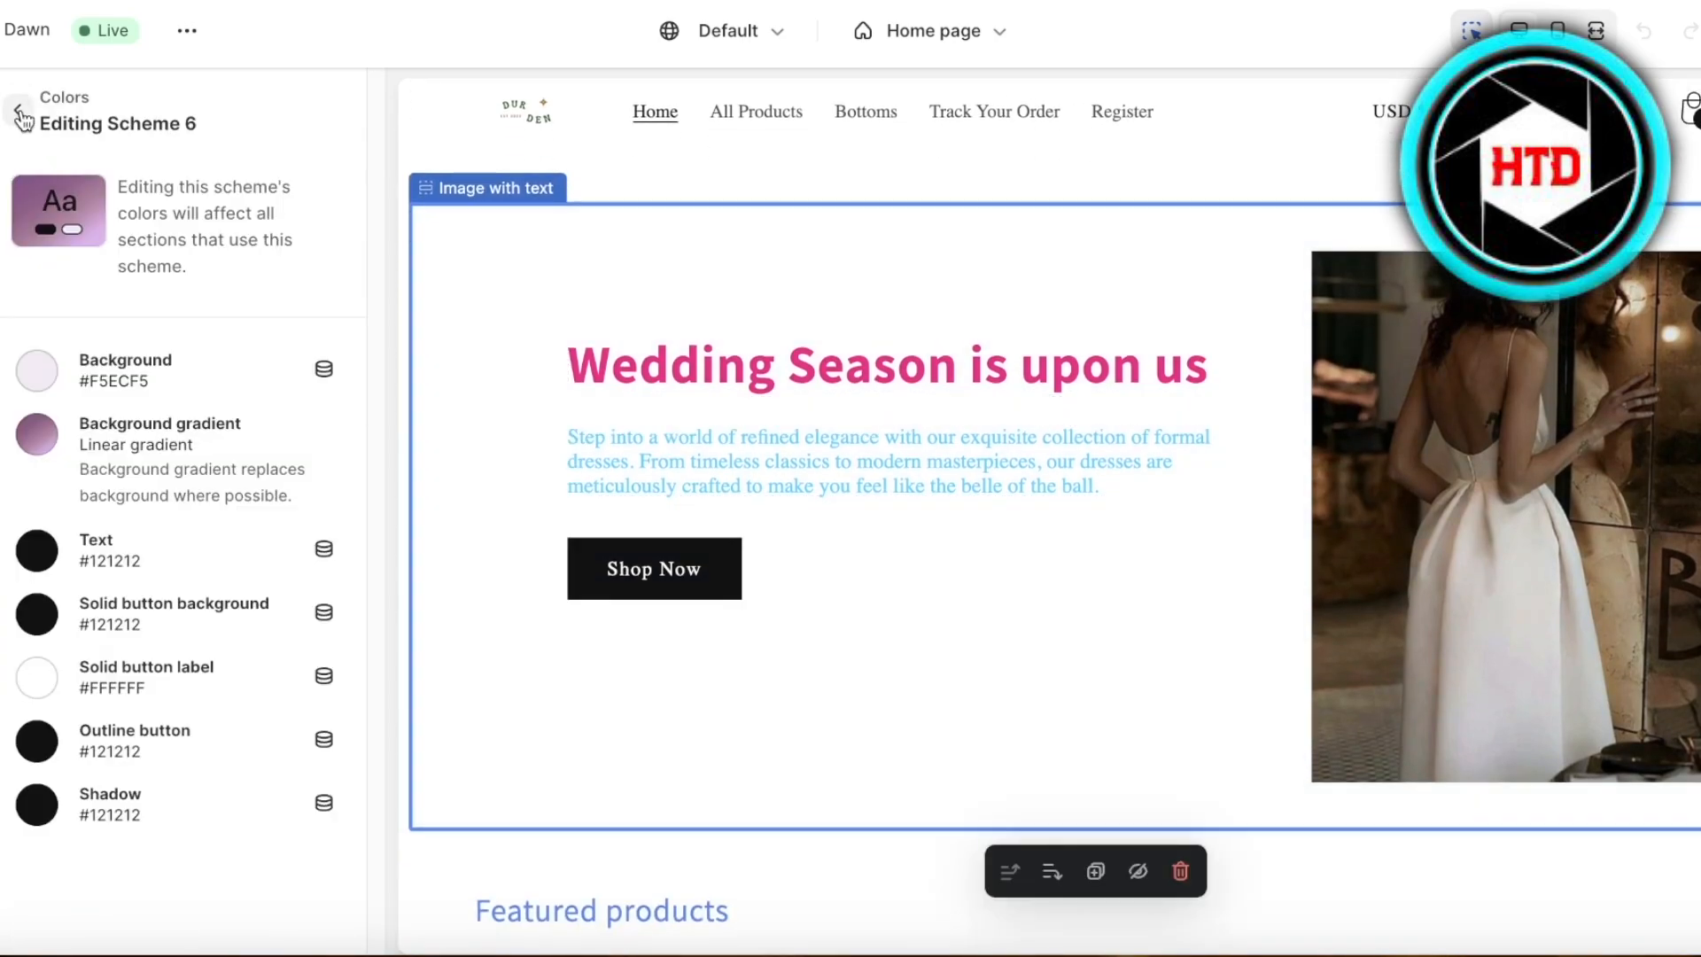
left_click(19, 111)
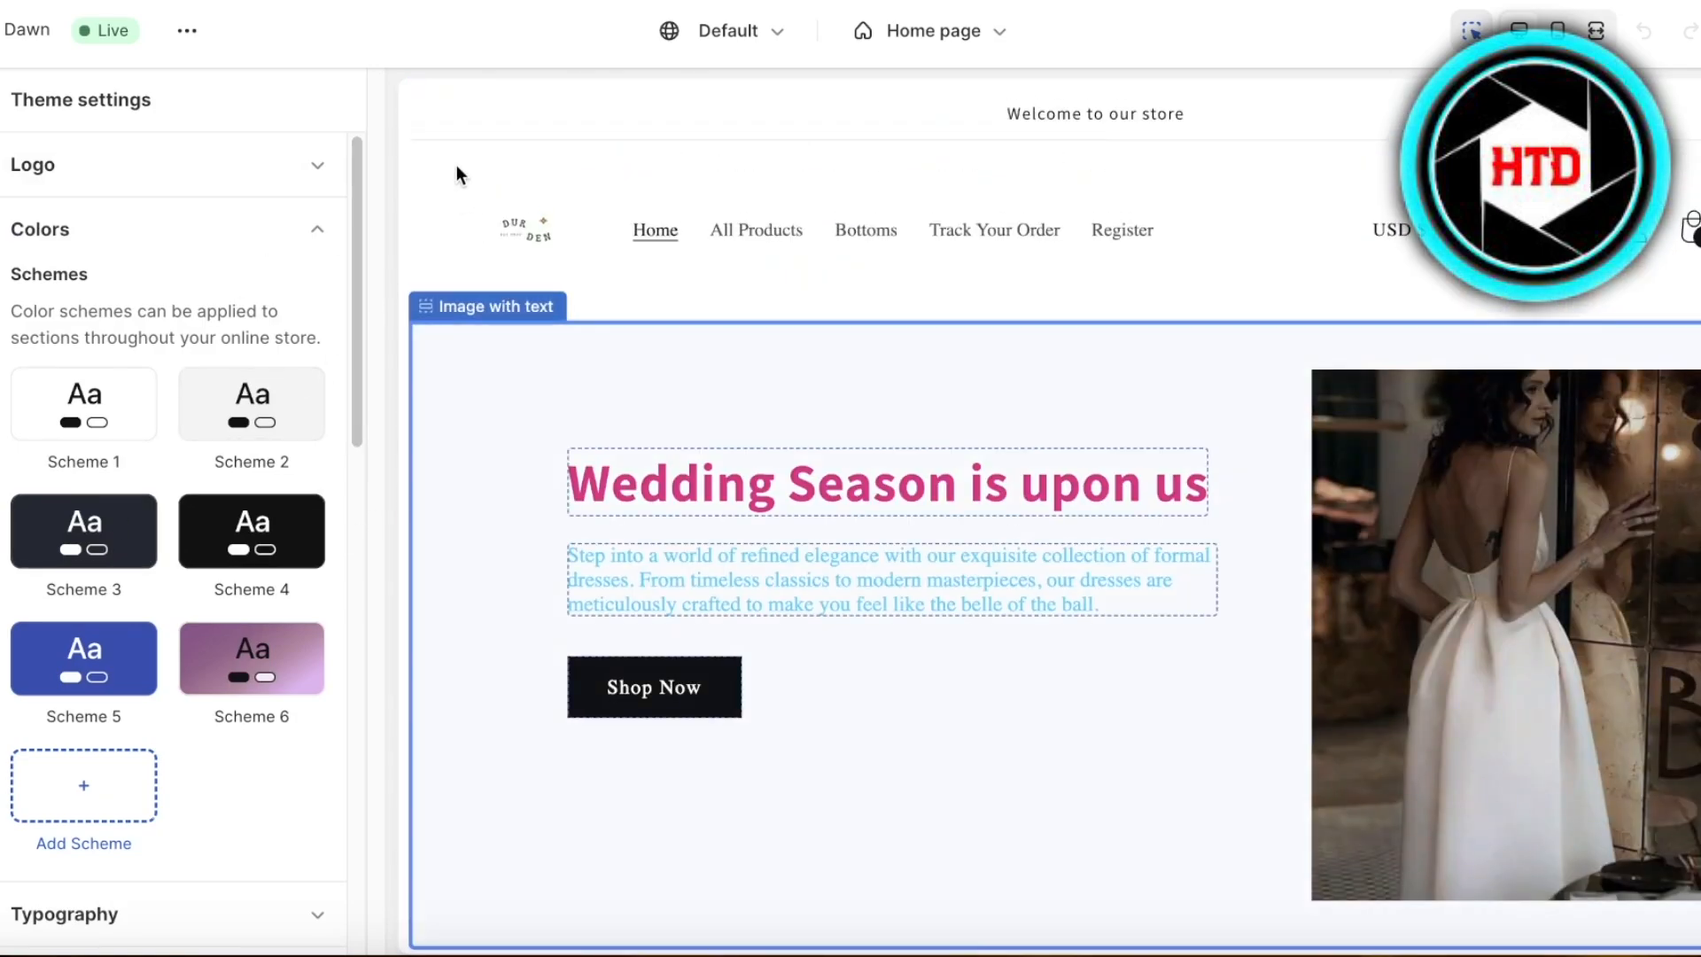
Step: Open the header section's settings and set its color scheme to Scheme 5
left_click(456, 168)
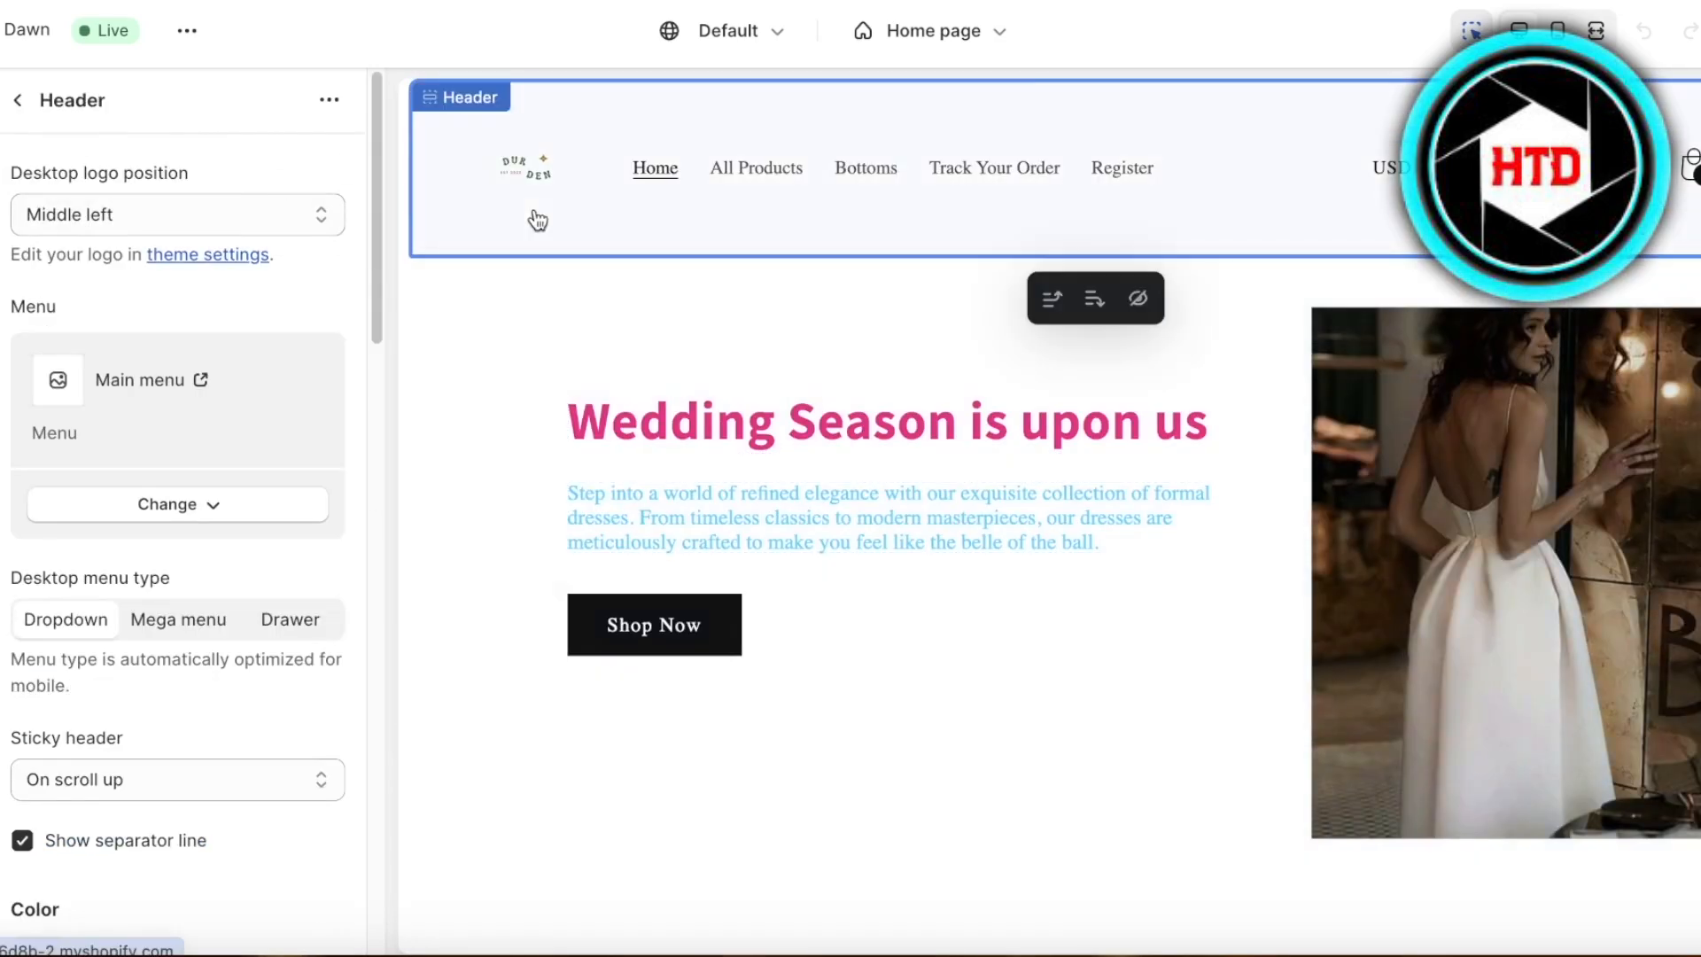
scroll(108, 278, "down", 6)
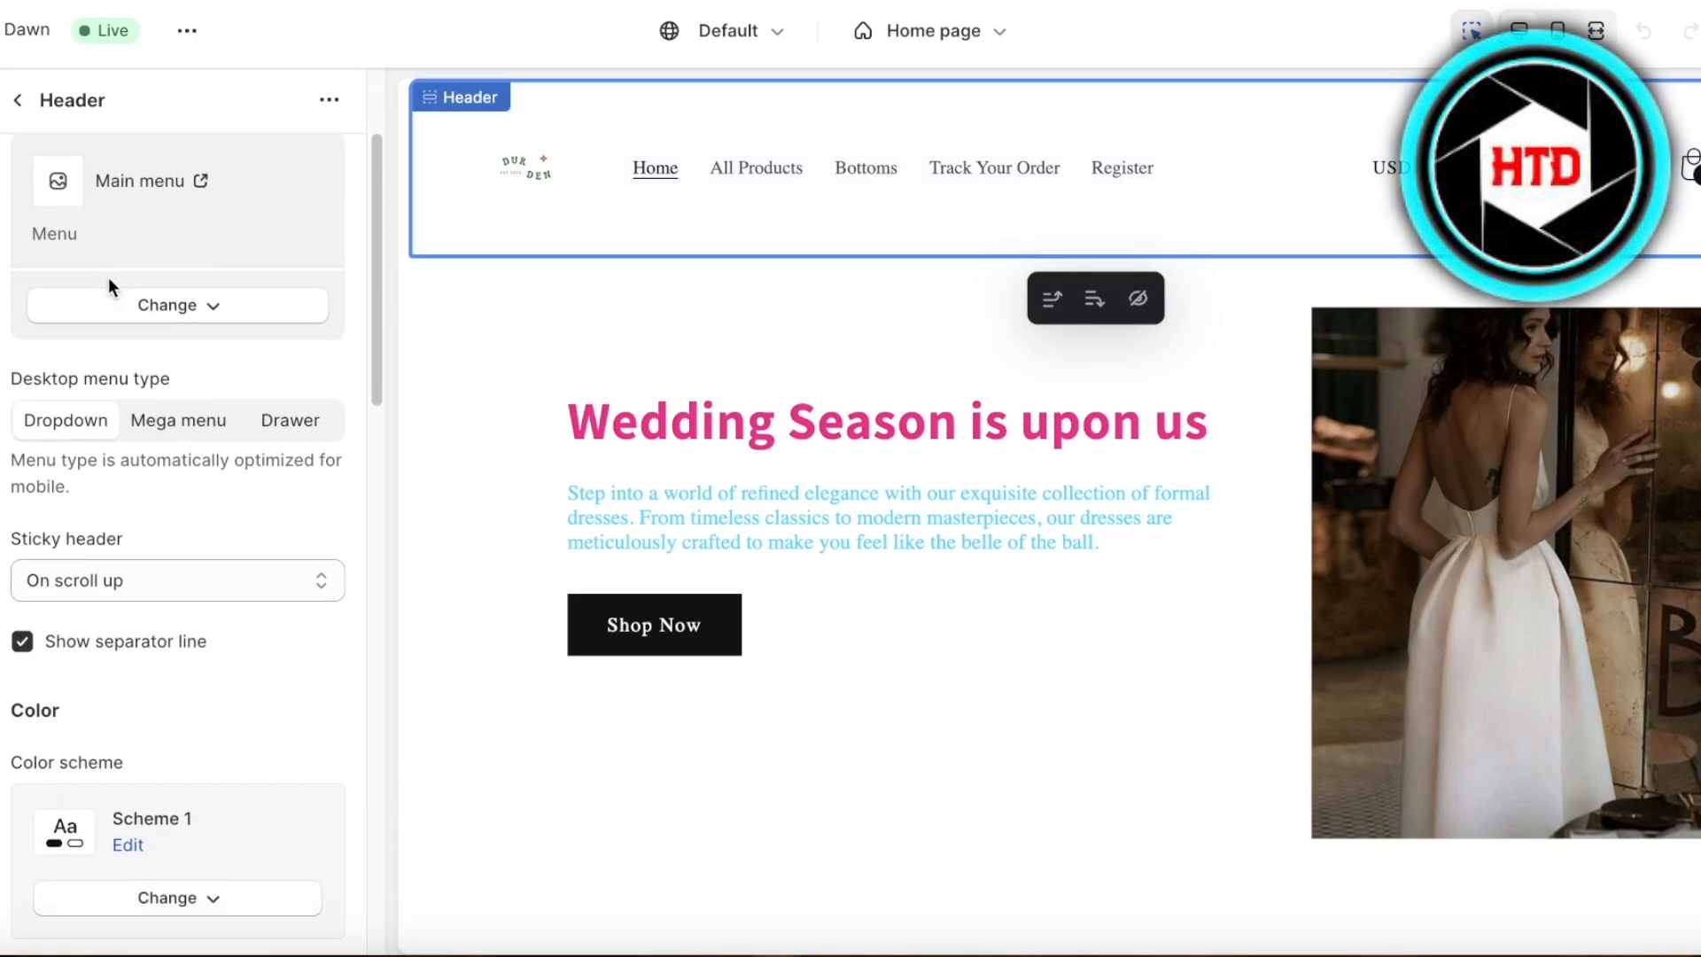
scroll(112, 279, "down", 1)
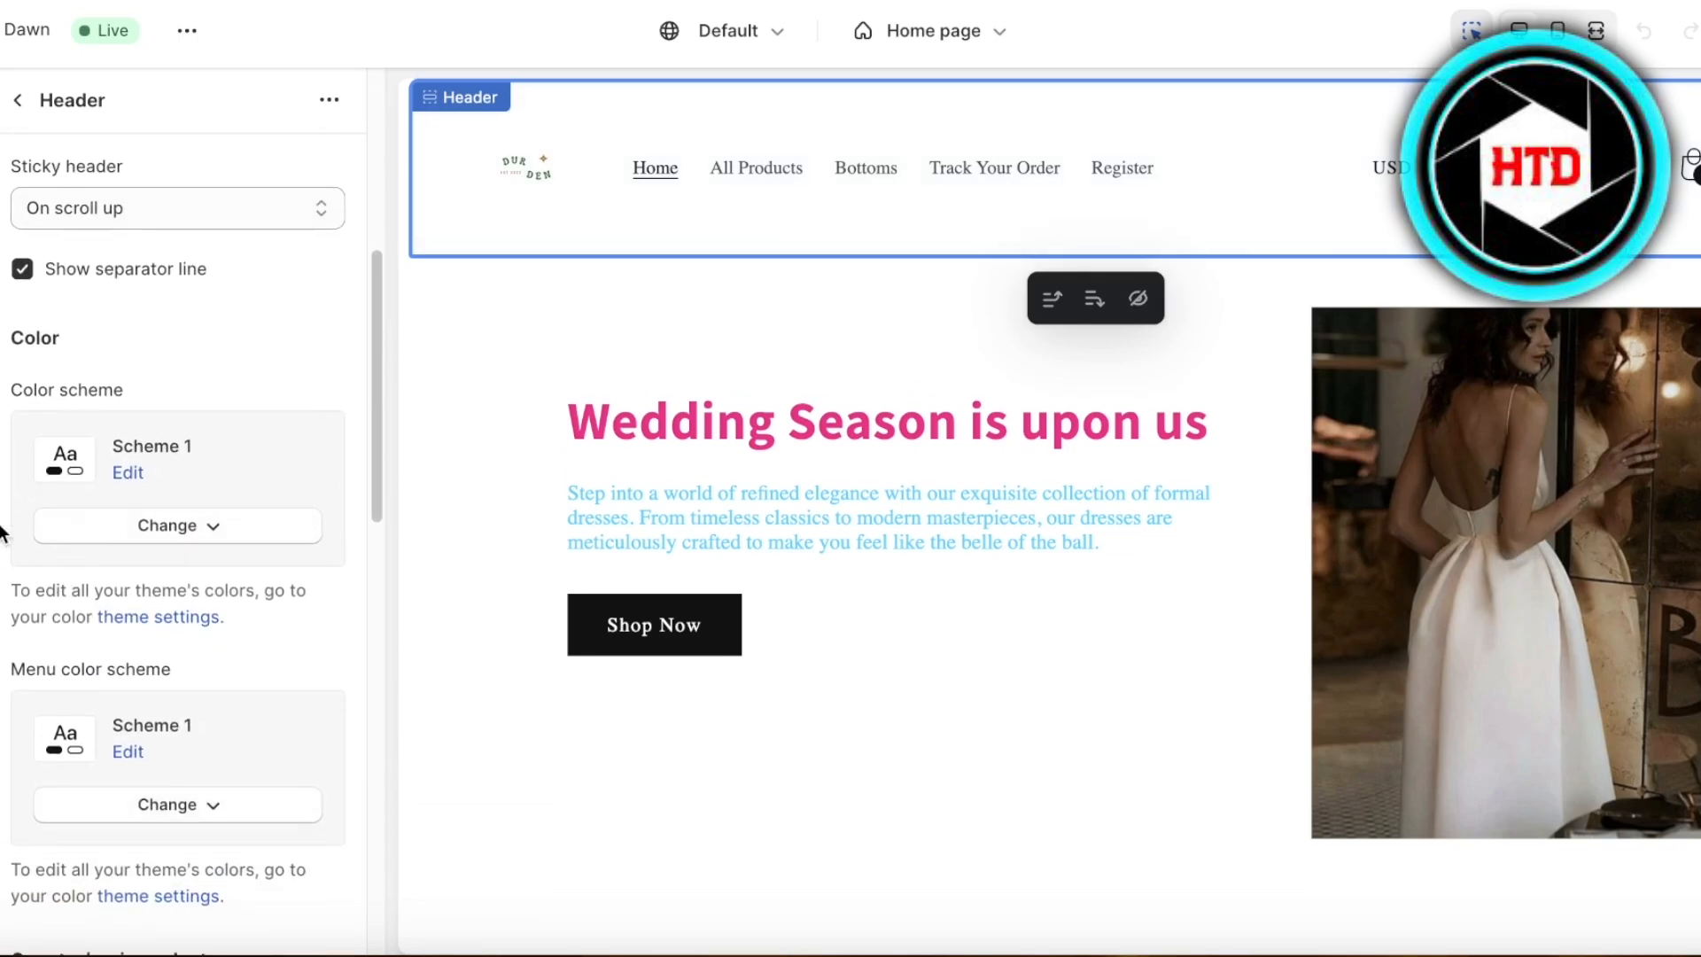
left_click(170, 528)
left_click(212, 413)
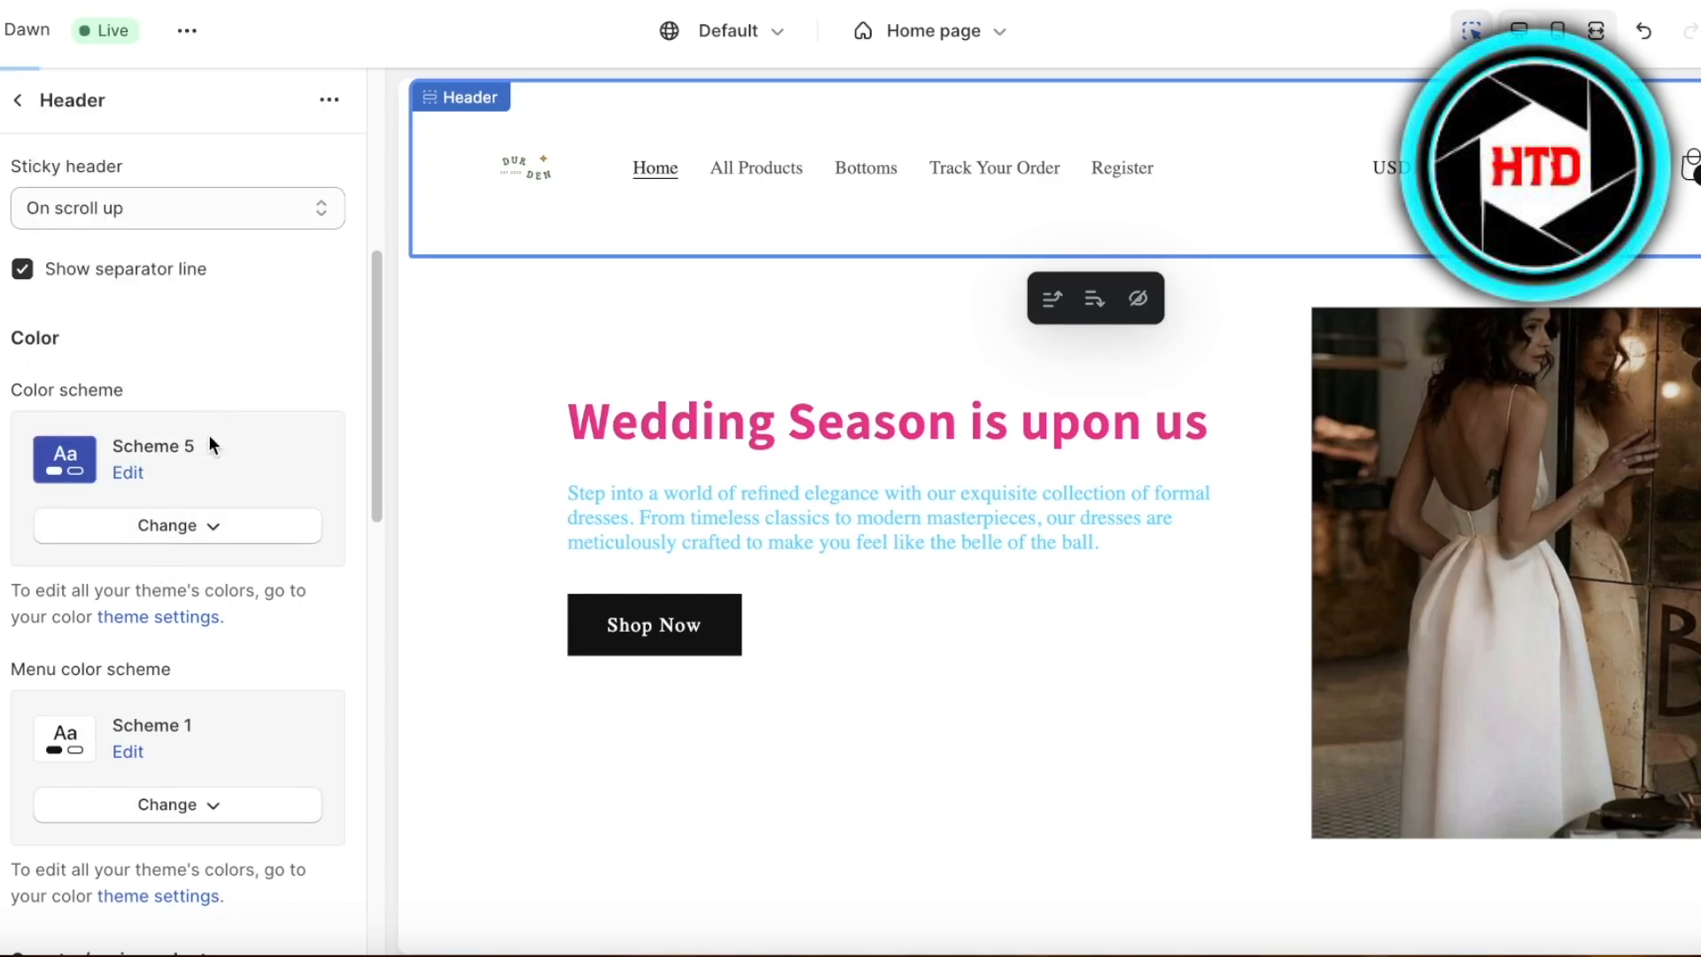
Step: Try Scheme 6 and Scheme 3 as the header's color scheme
left_click(228, 514)
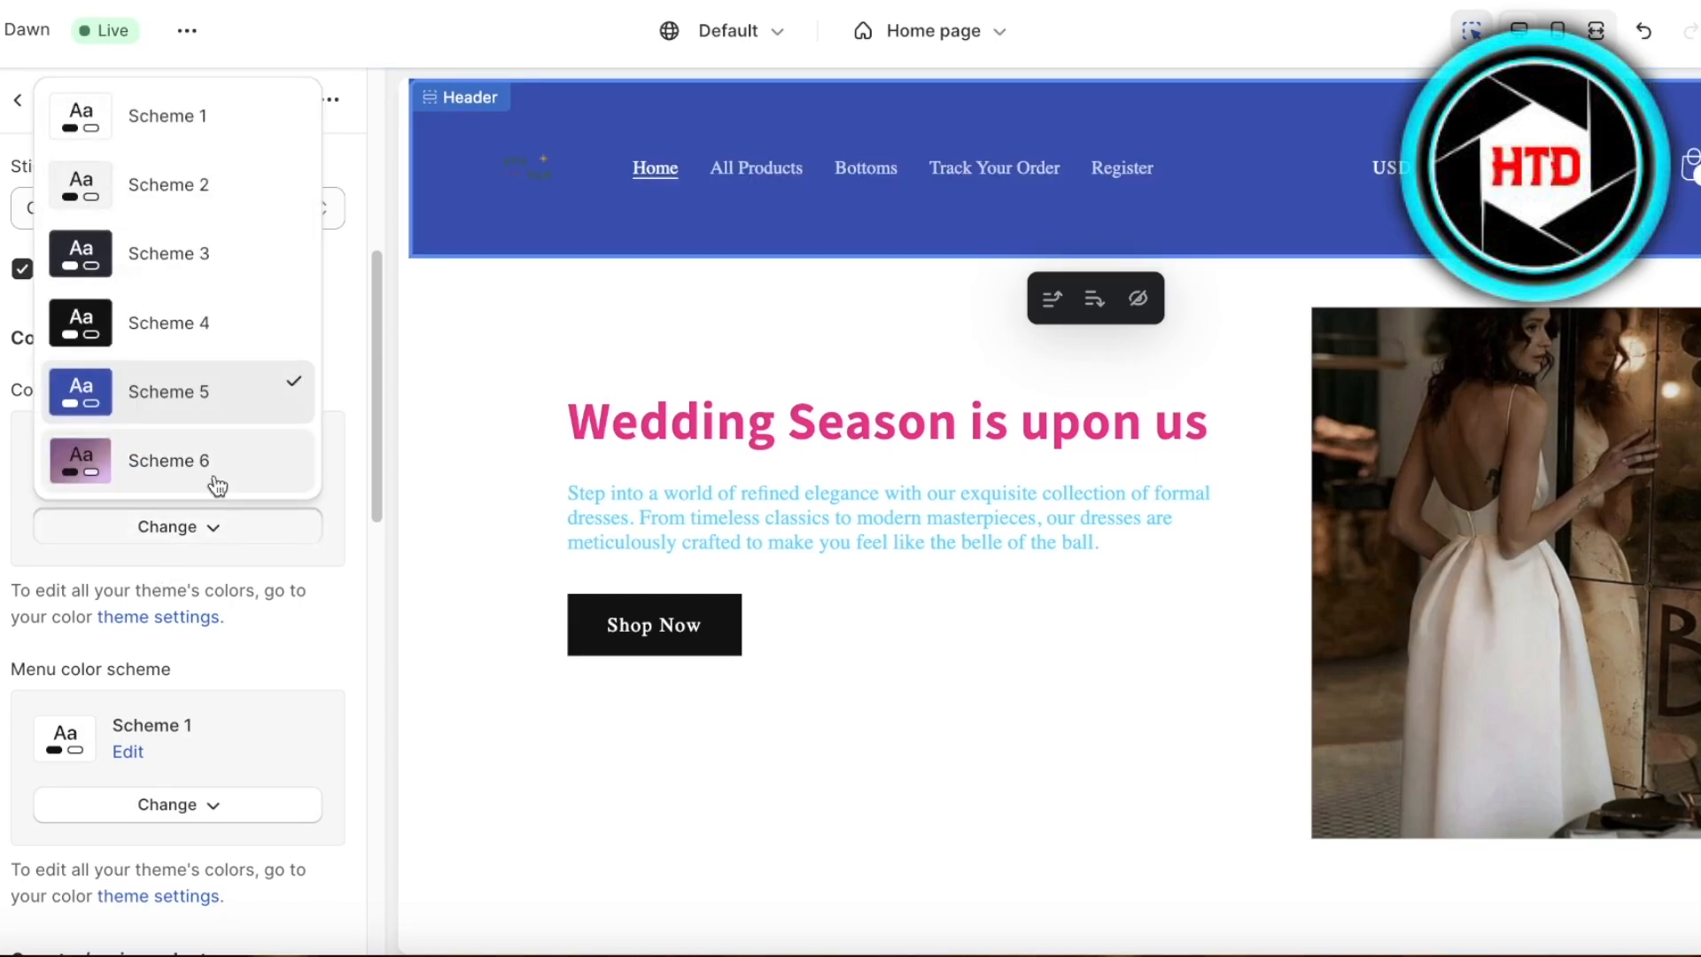
left_click(213, 470)
left_click(254, 522)
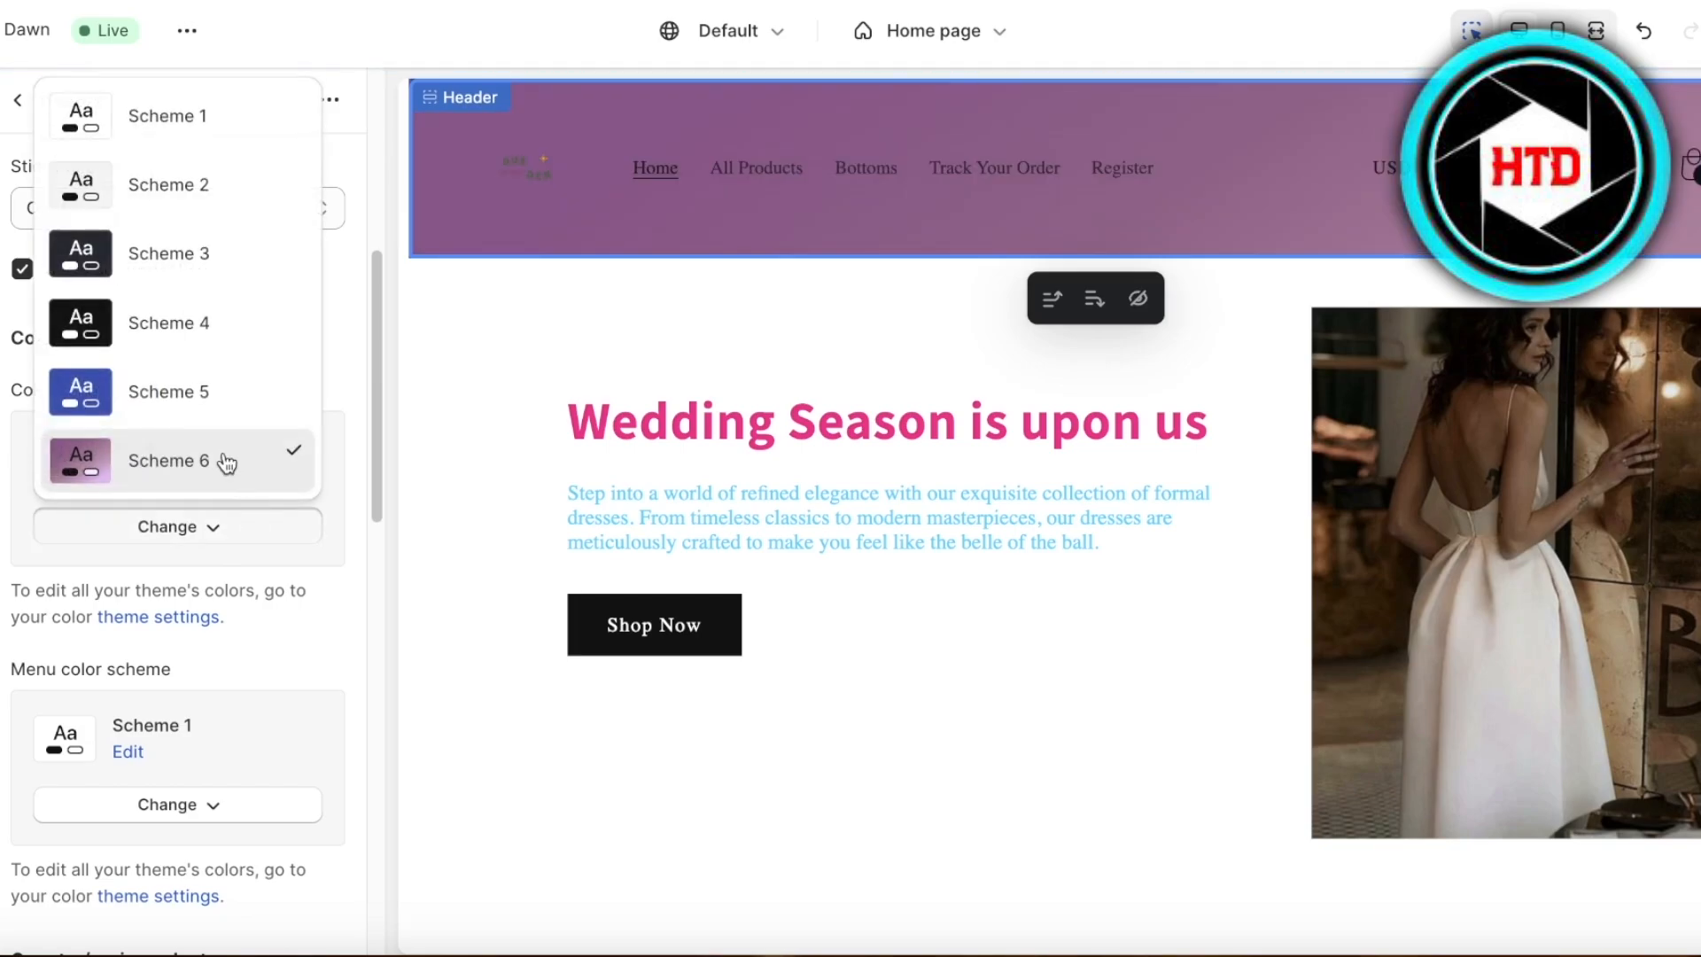
left_click(151, 257)
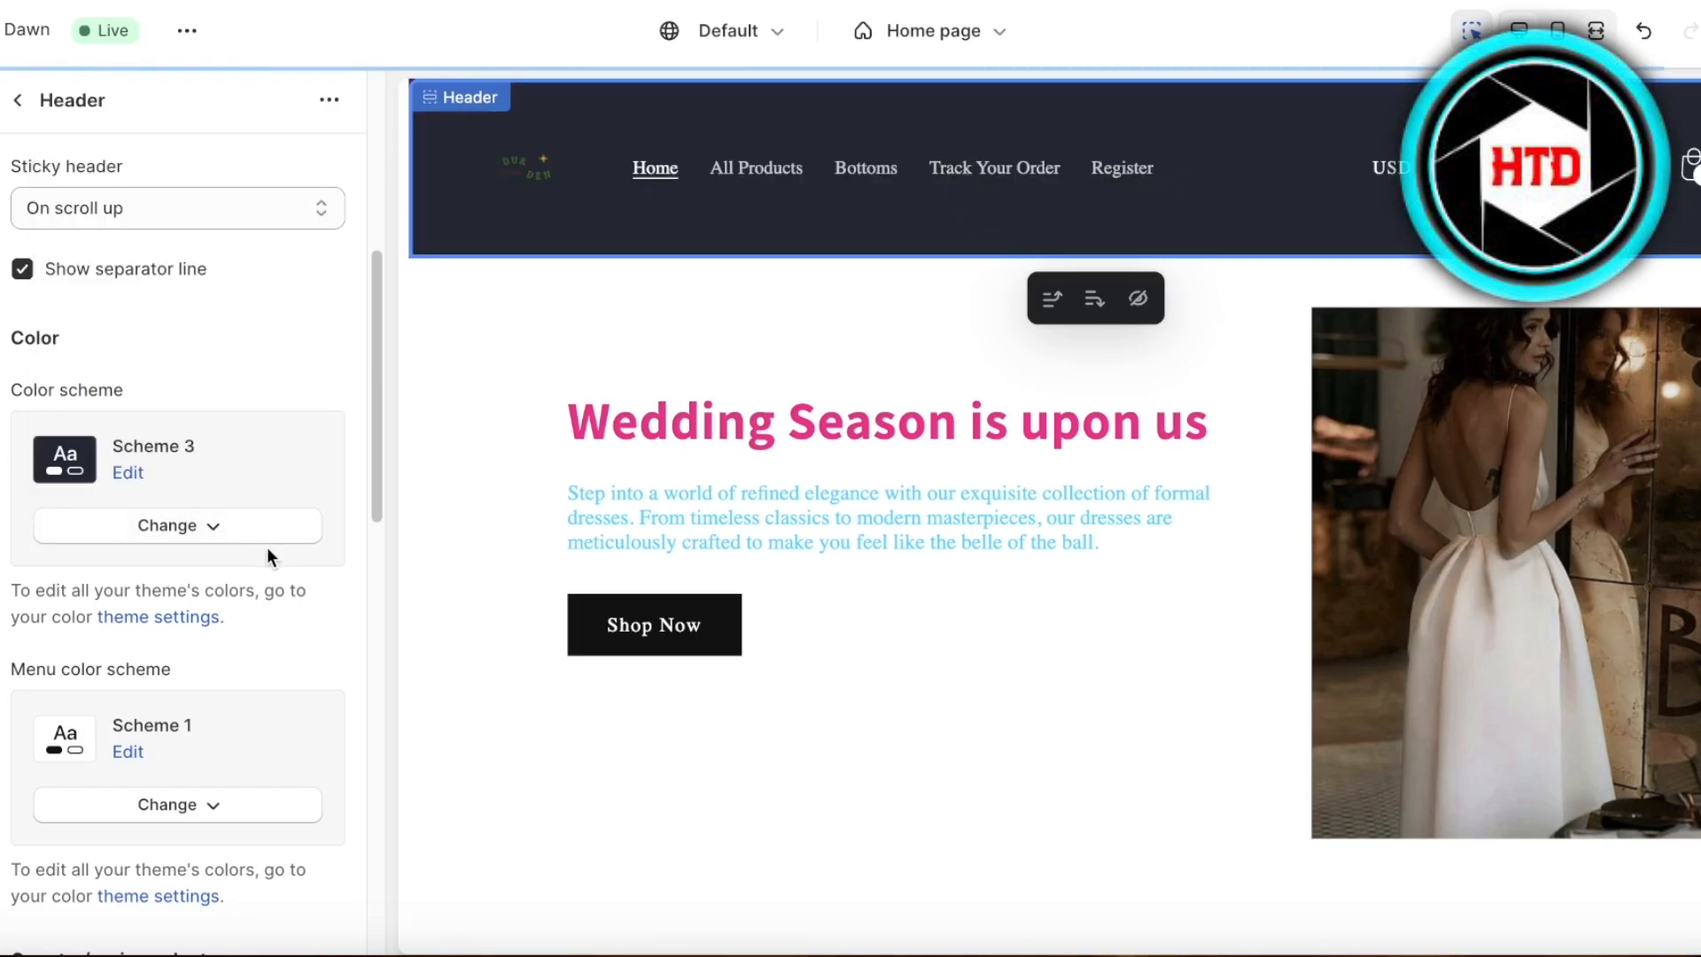
Step: Set the header's color scheme to Scheme 2 and its menu color scheme to Scheme 6
left_click(262, 534)
left_click(194, 178)
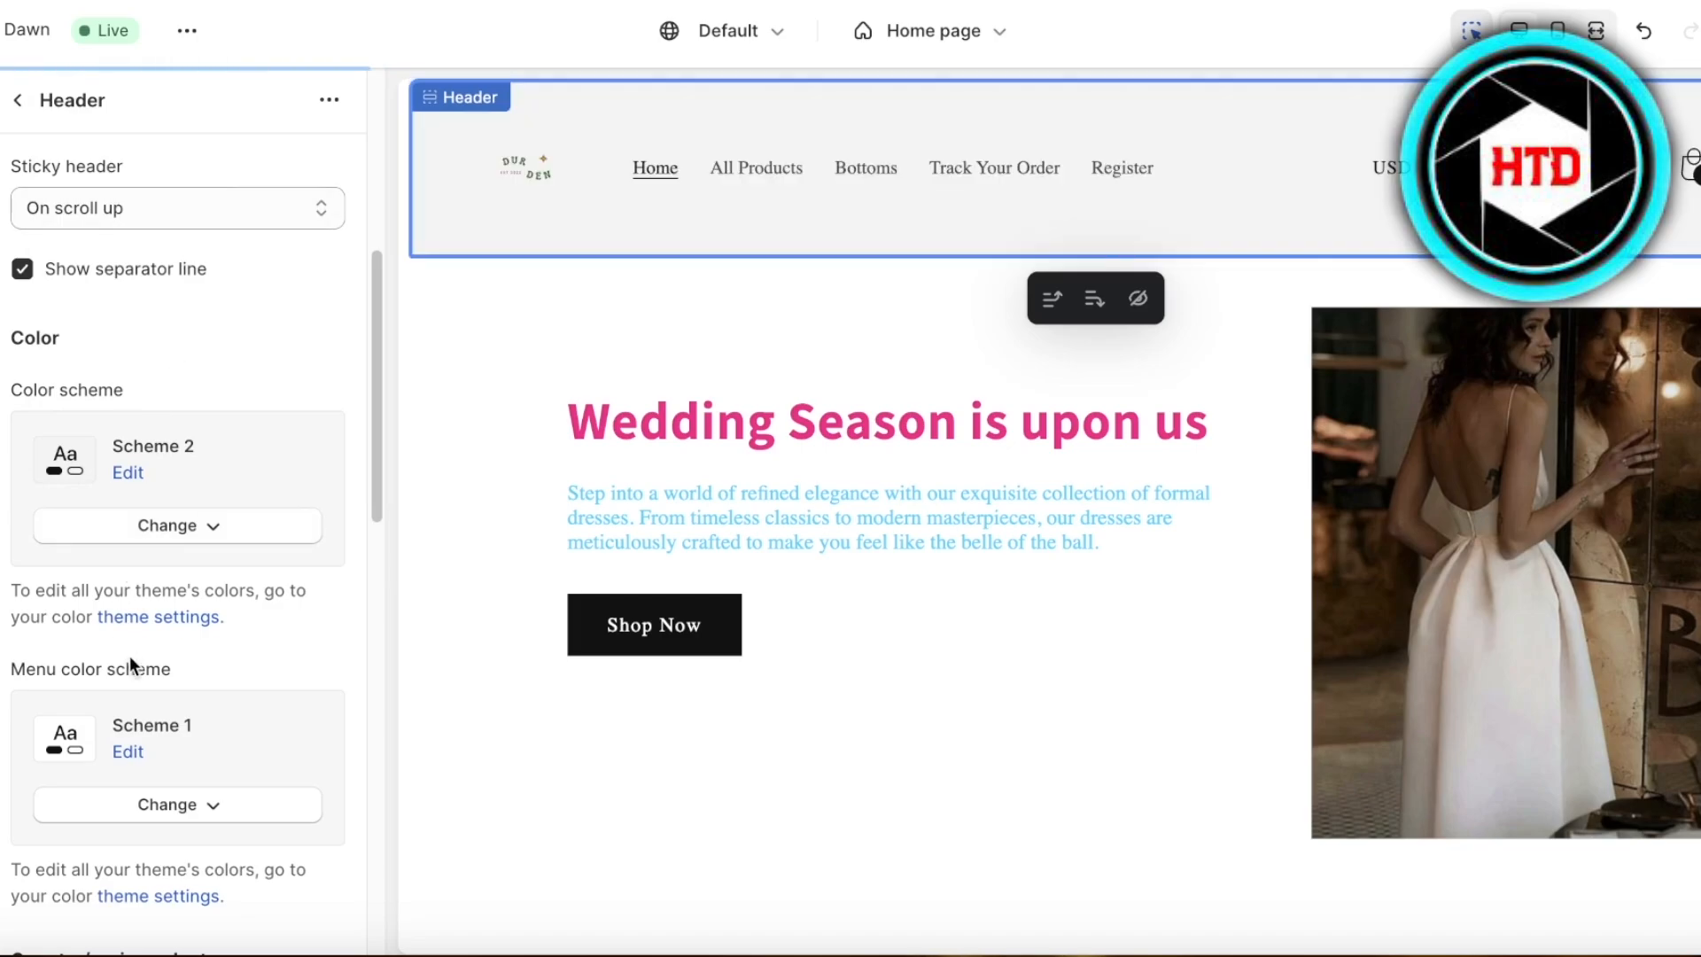
left_click(196, 807)
left_click(159, 740)
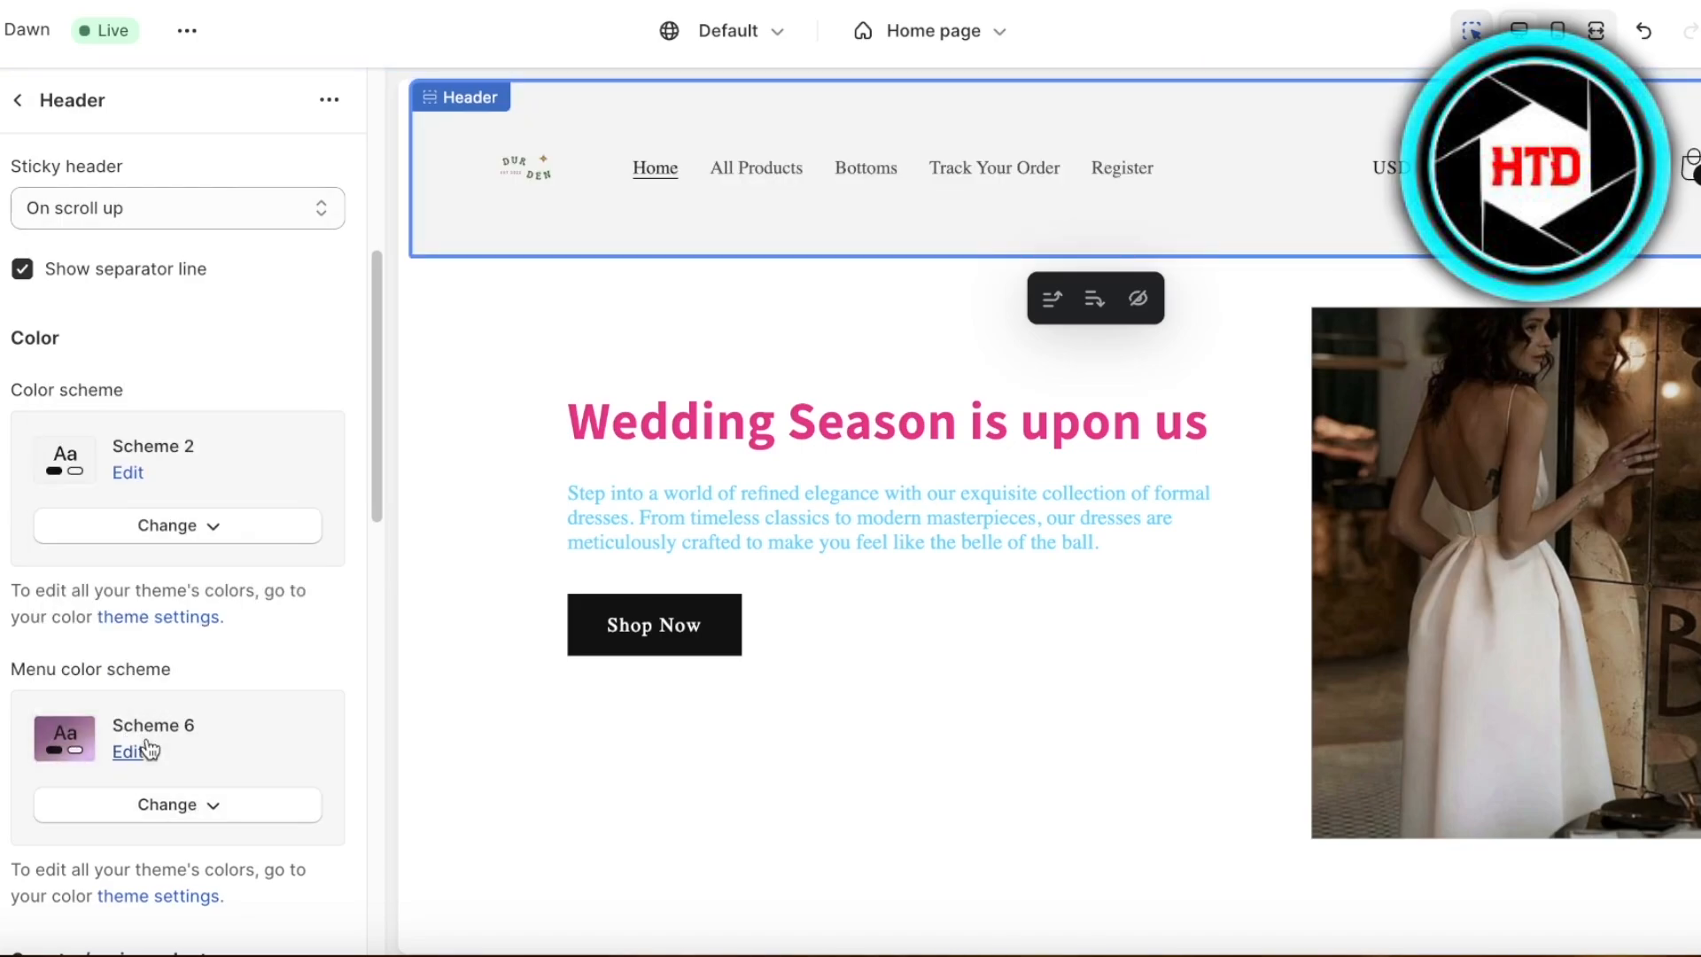
Step: Try Scheme 3 on the Wedding Season Image with text section and set its color scheme to Scheme 6
scroll(452, 530, "down", 3)
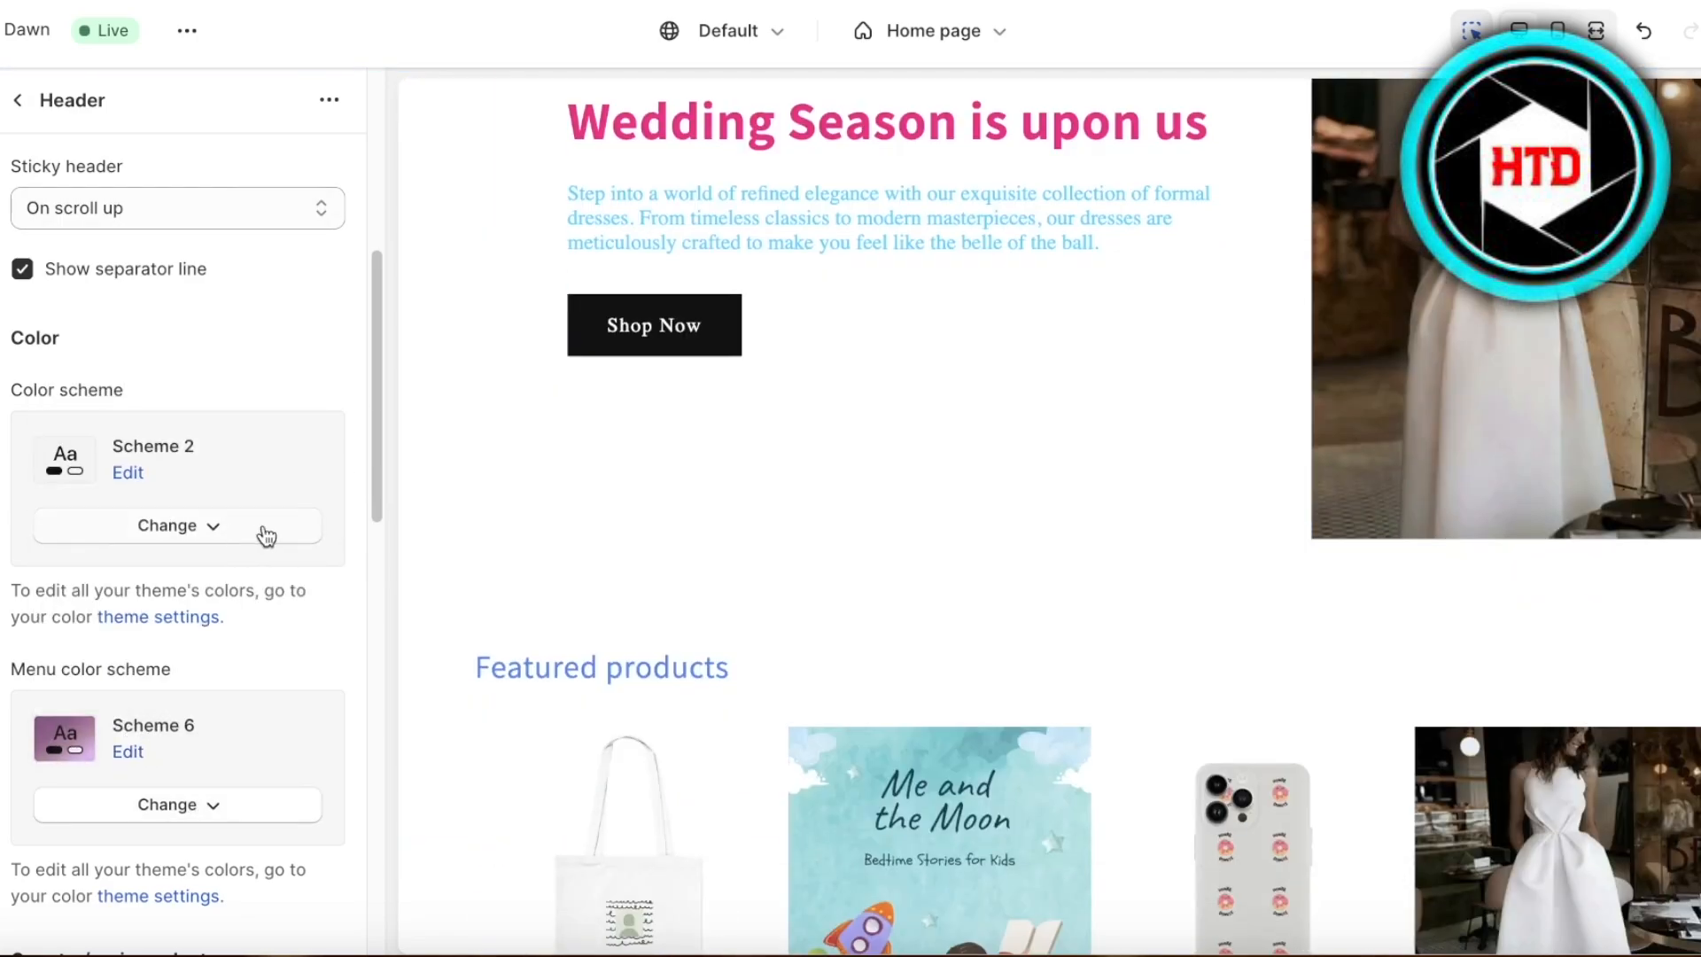
left_click(658, 501)
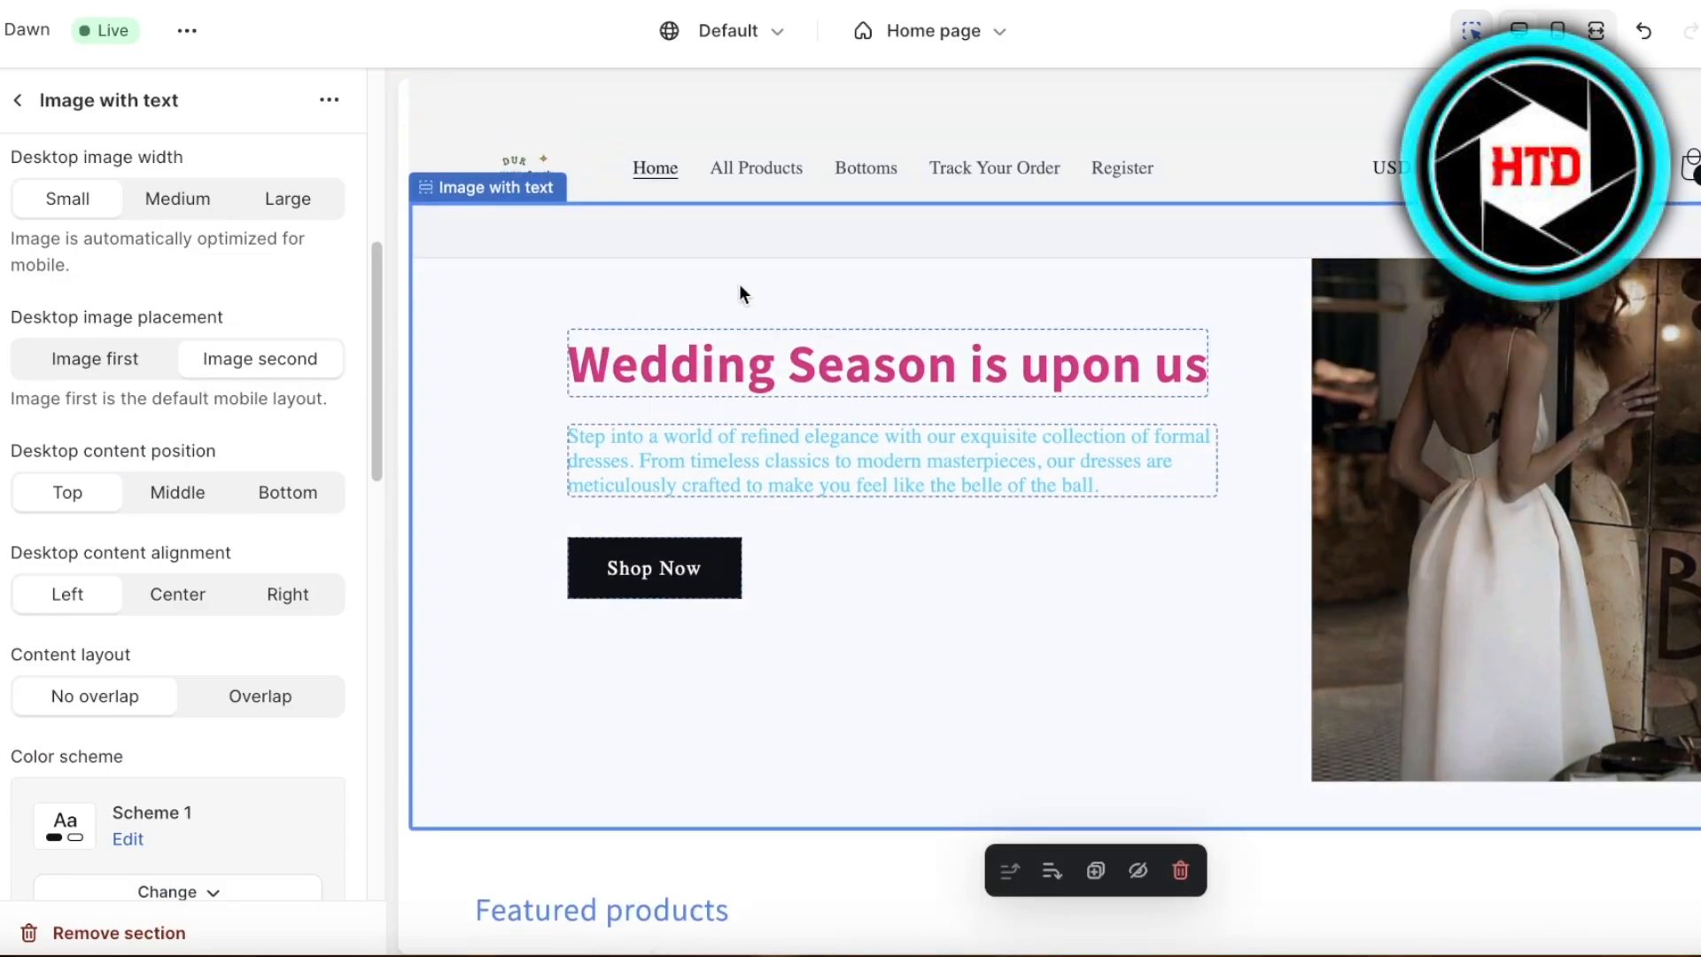
scroll(236, 368, "down", 15)
scroll(216, 410, "up", 8)
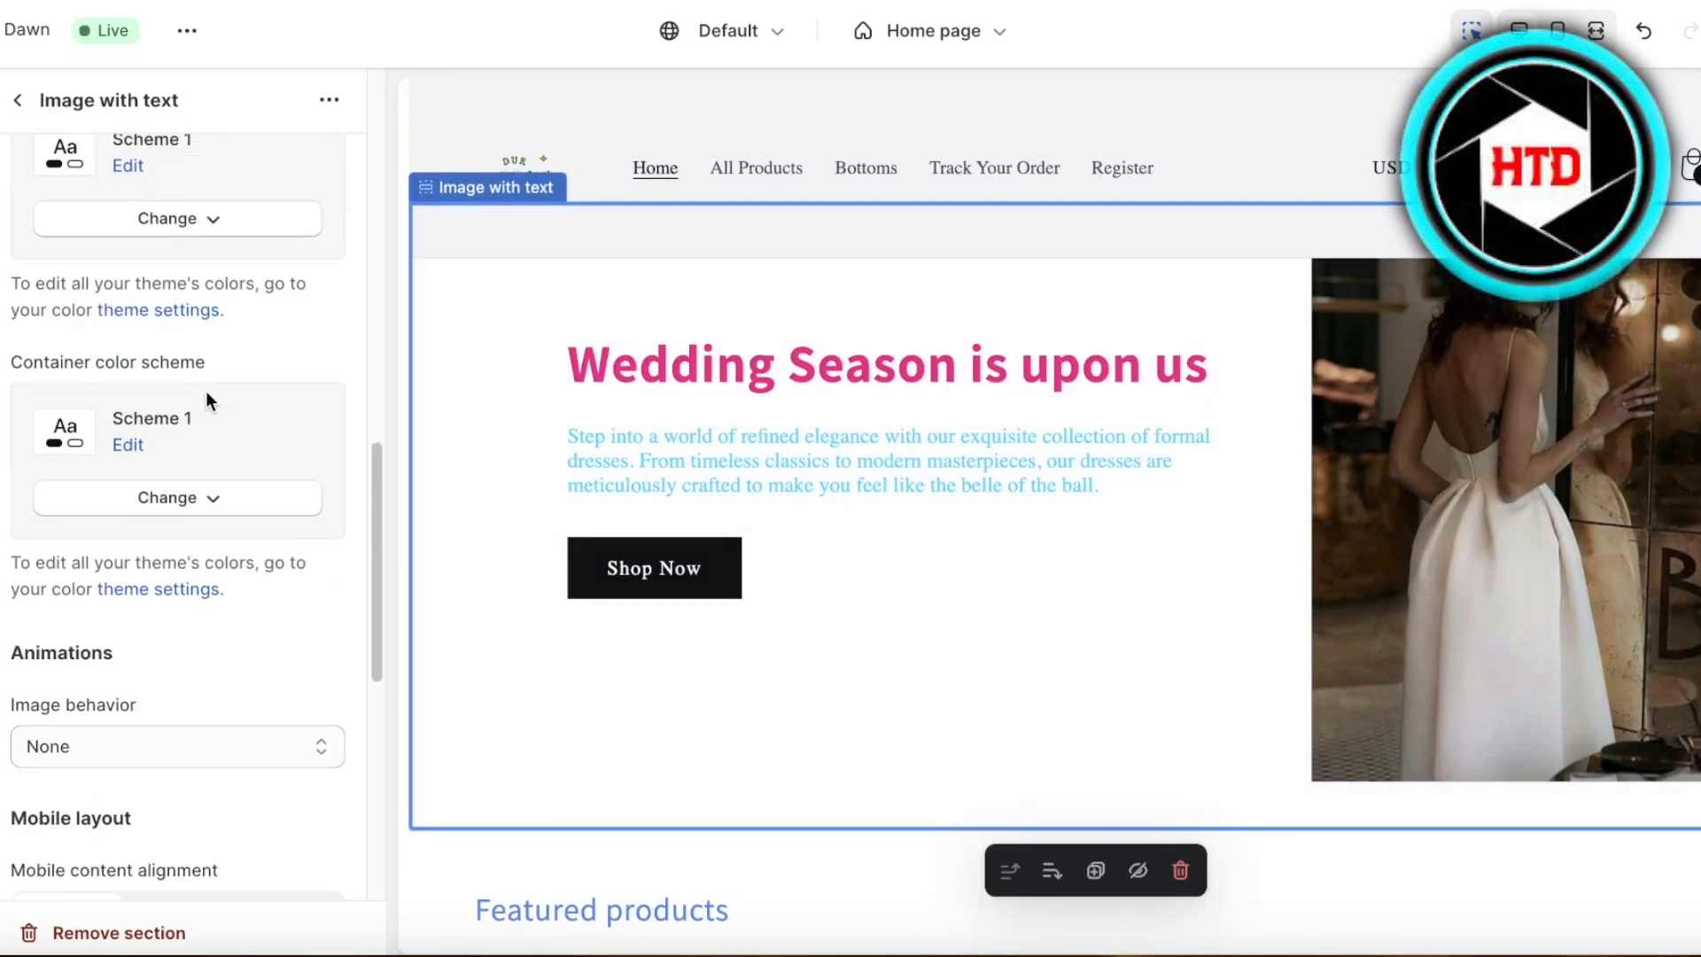
scroll(205, 417, "up", 2)
left_click(173, 281)
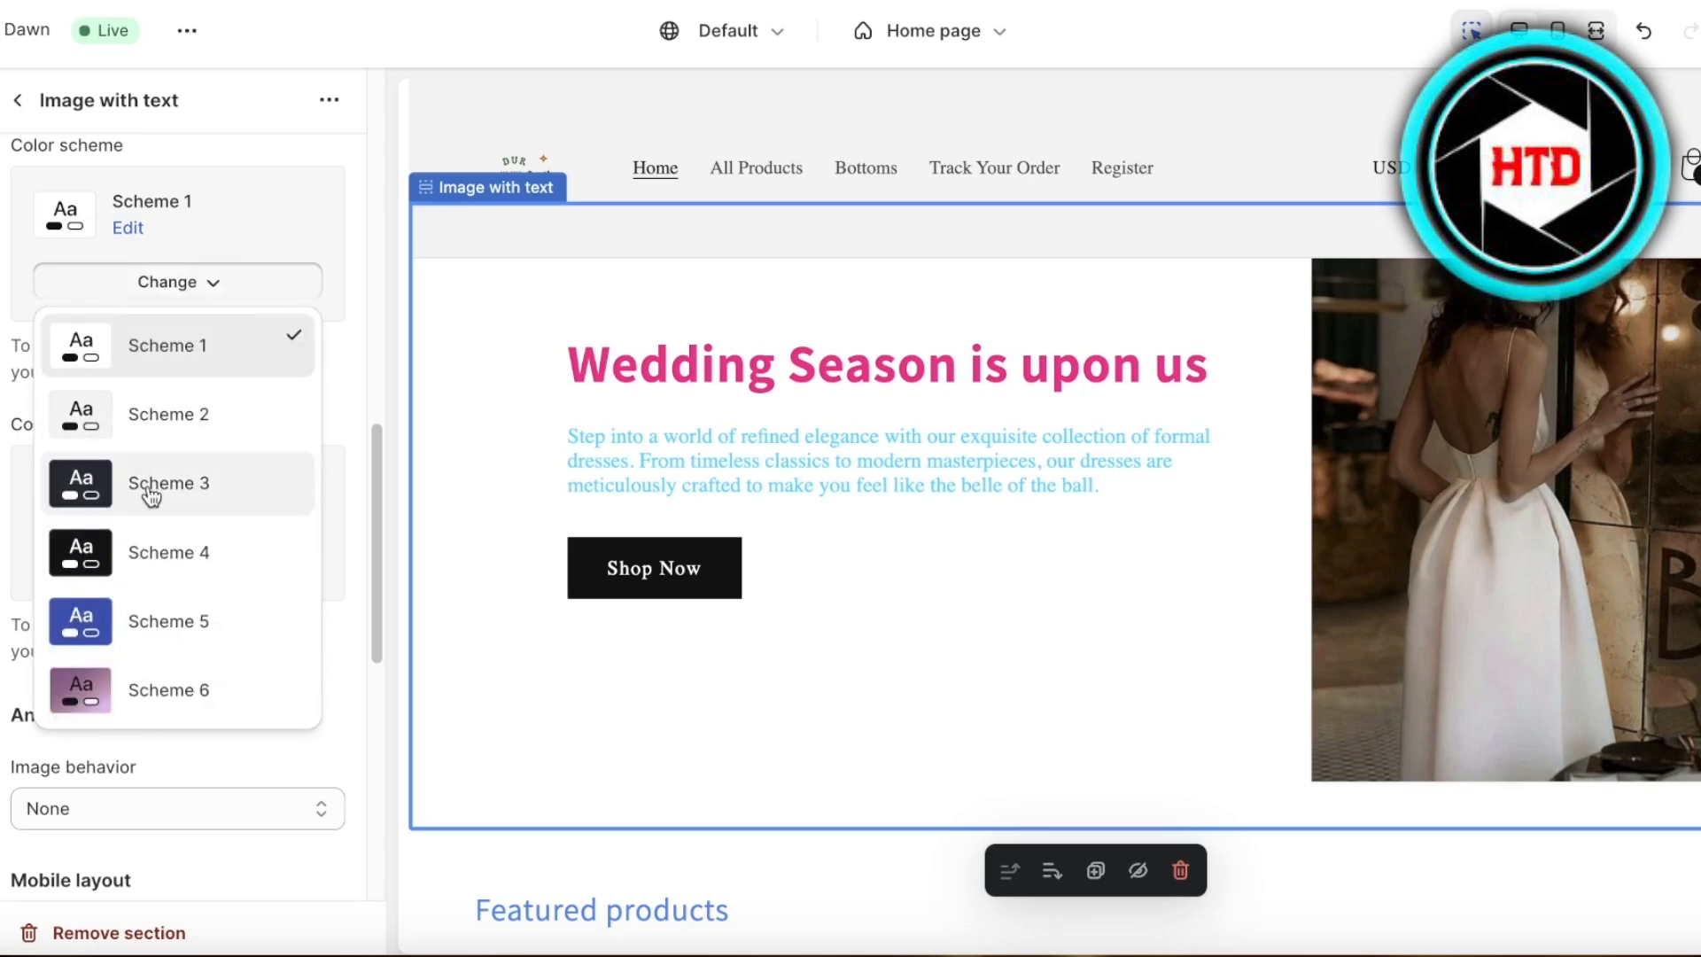
left_click(151, 483)
left_click(168, 282)
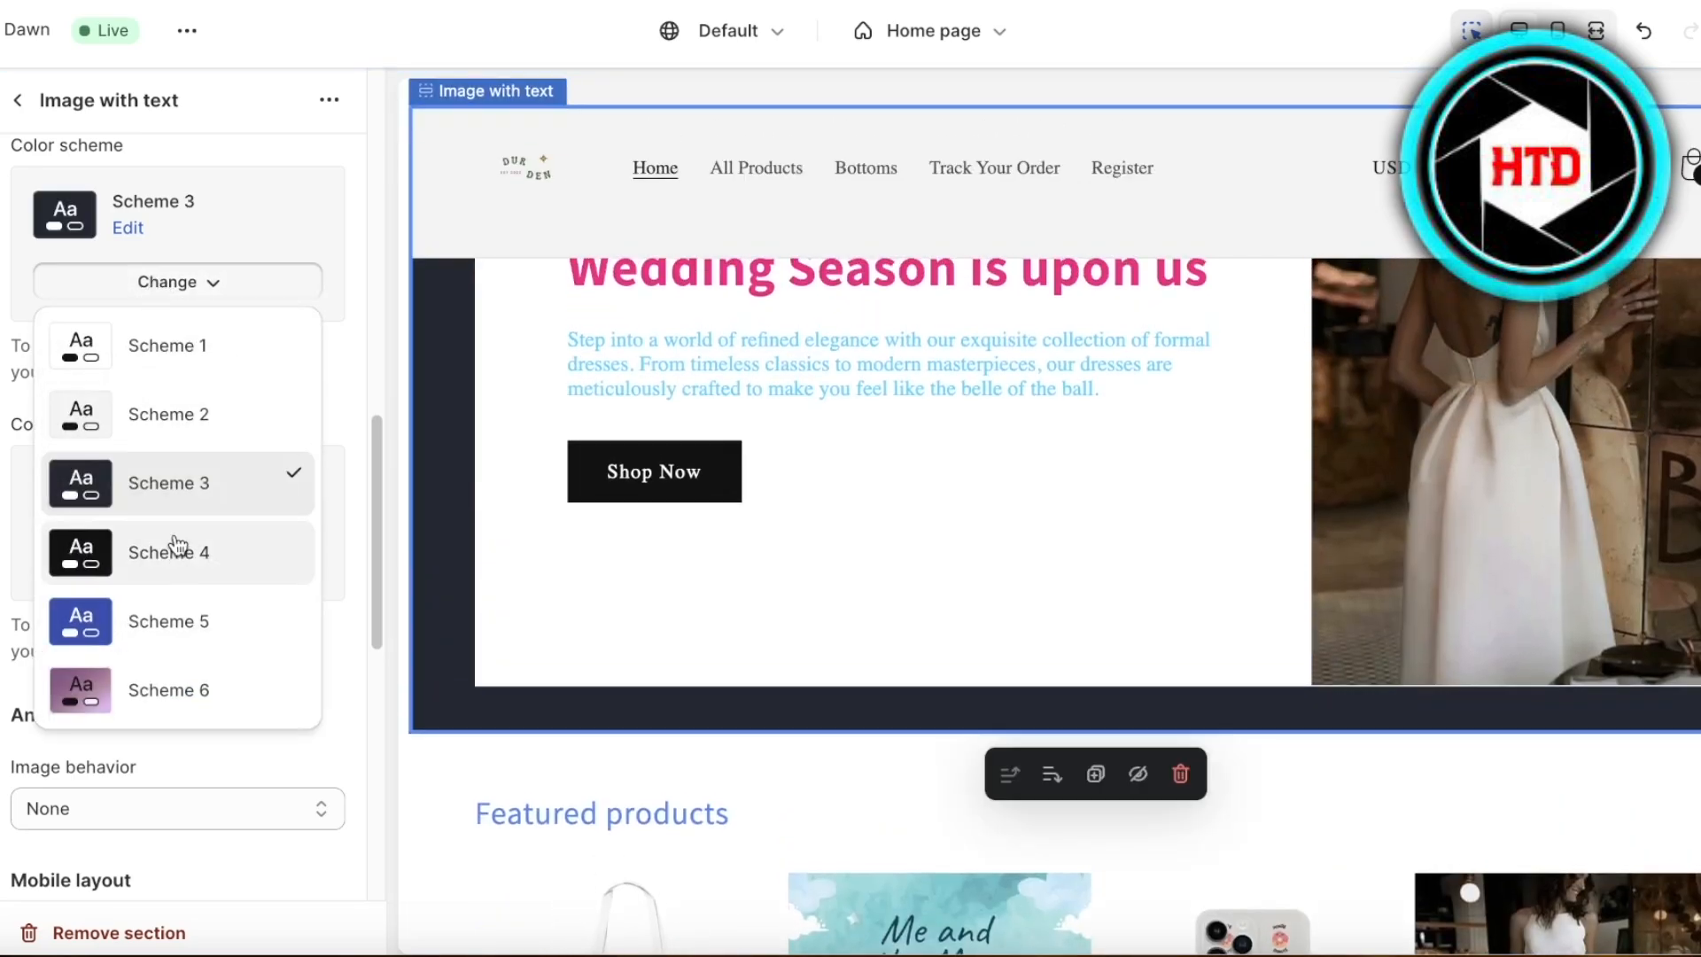
left_click(159, 670)
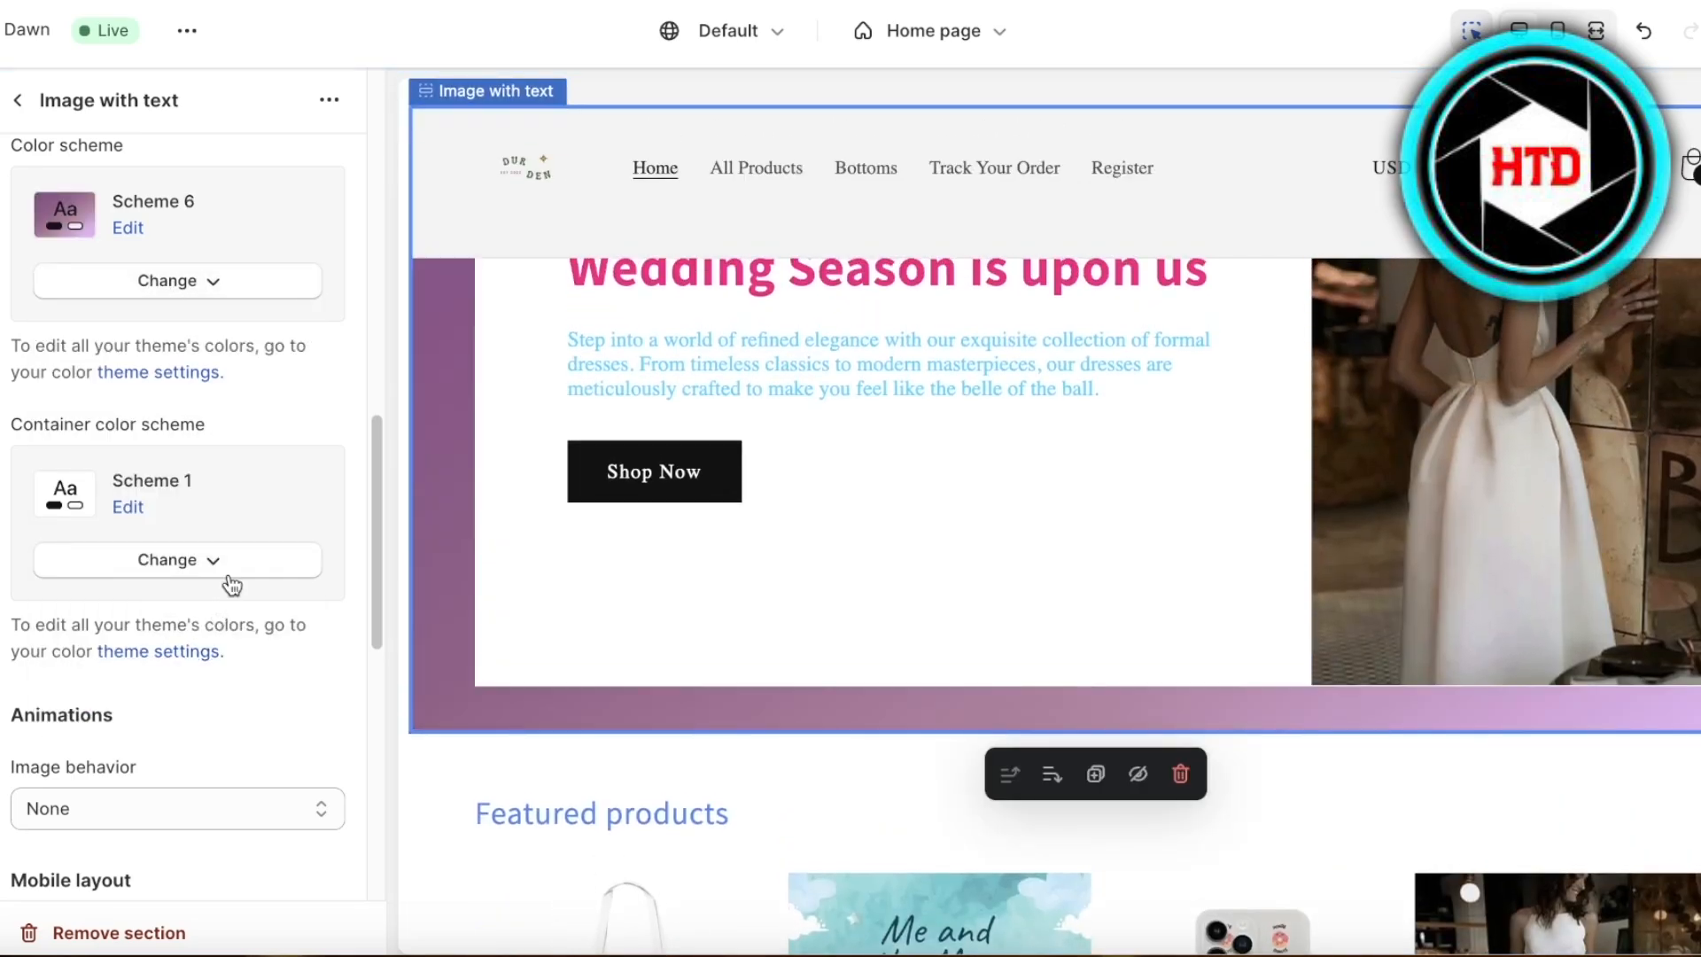
Step: Save the theme changes and leave the theme editor for the Themes page
scroll(1517, 384, "down", 2)
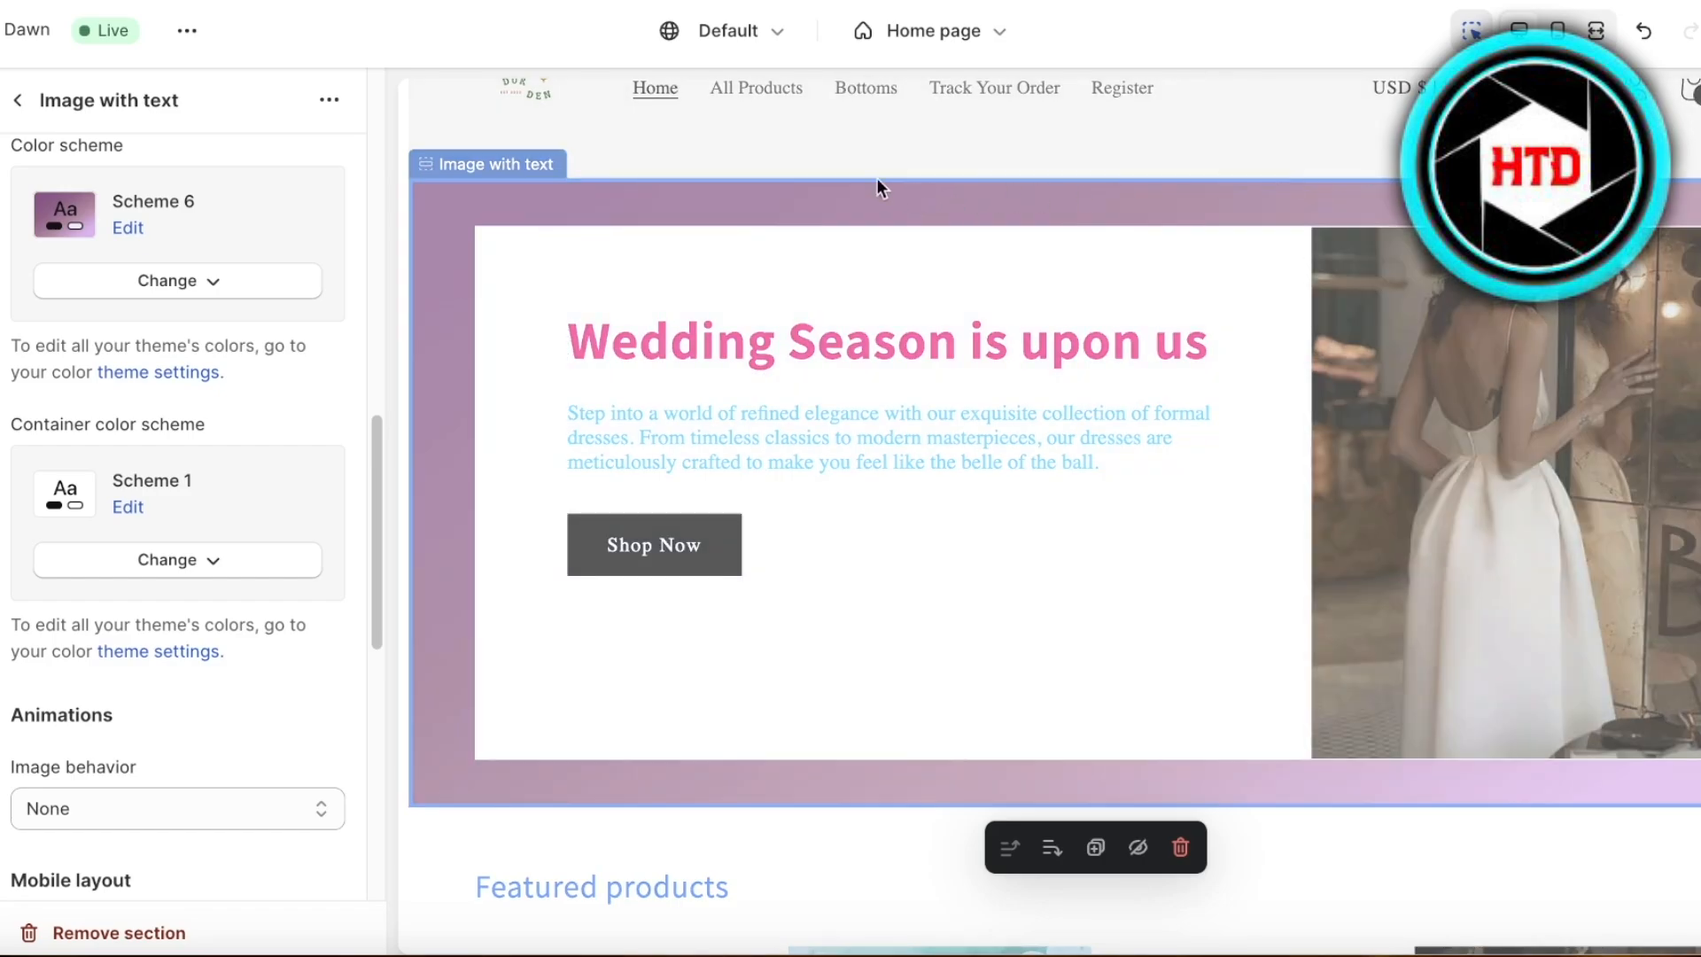
scroll(195, 282, "down", 4)
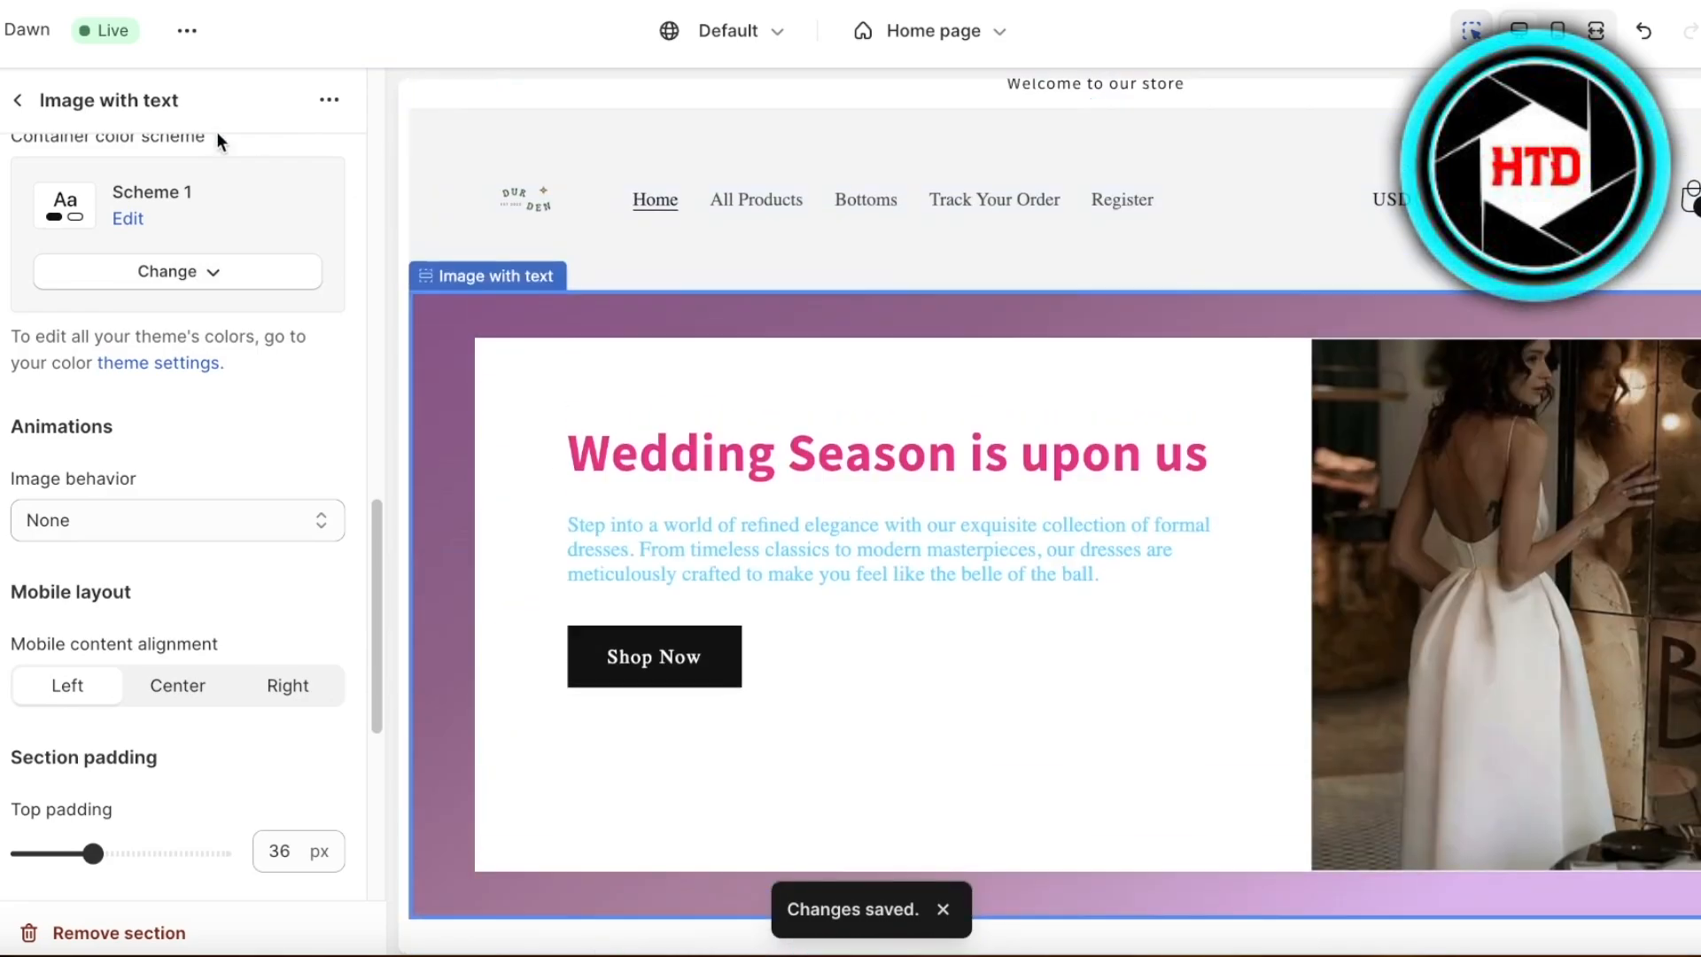
left_click(2, 30)
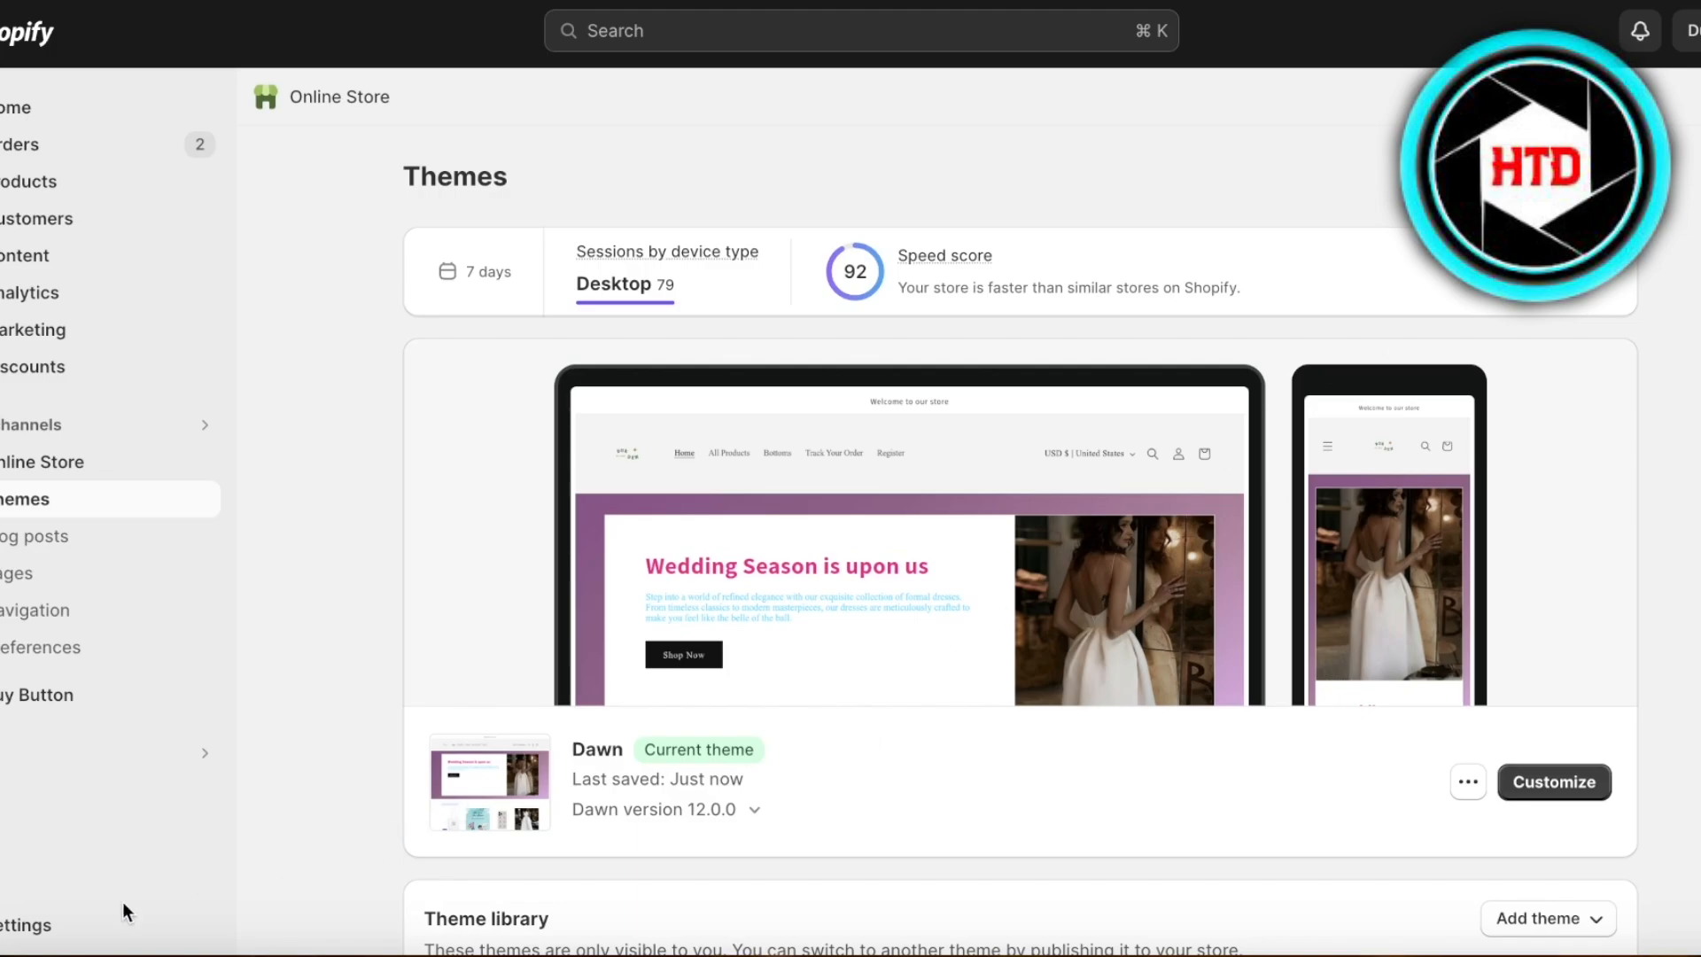
Step: Open the store settings and look through the Store details and Billing pages
left_click(25, 921)
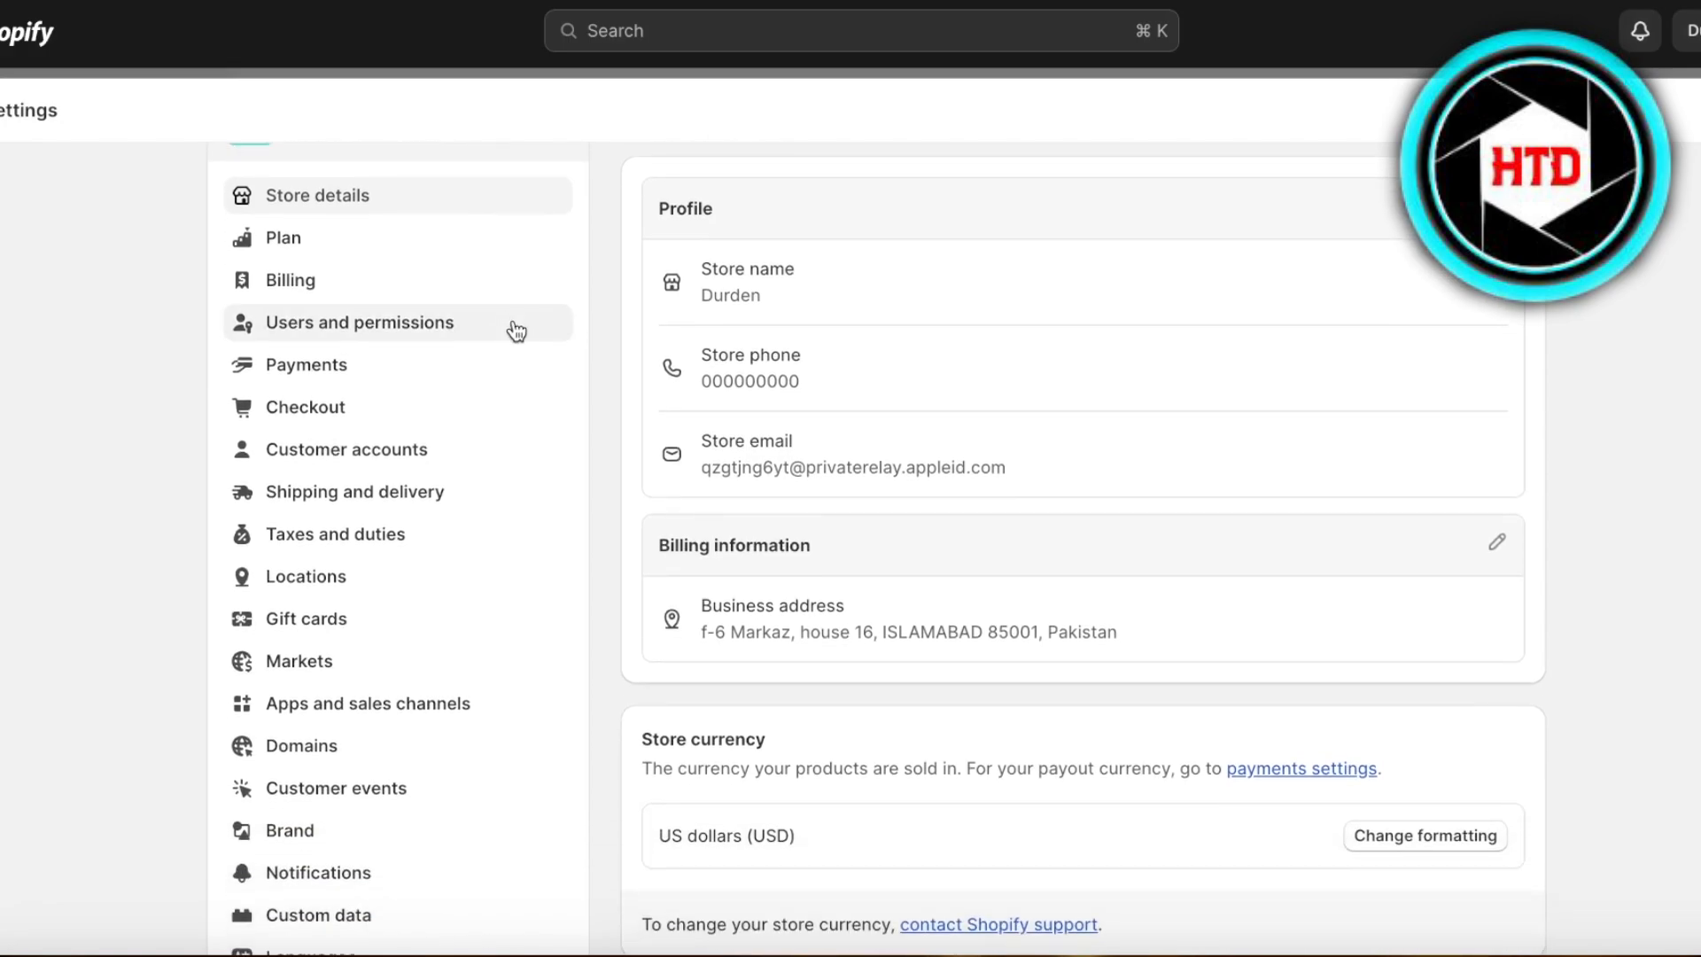
scroll(512, 329, "down", 6)
scroll(768, 337, "down", 3)
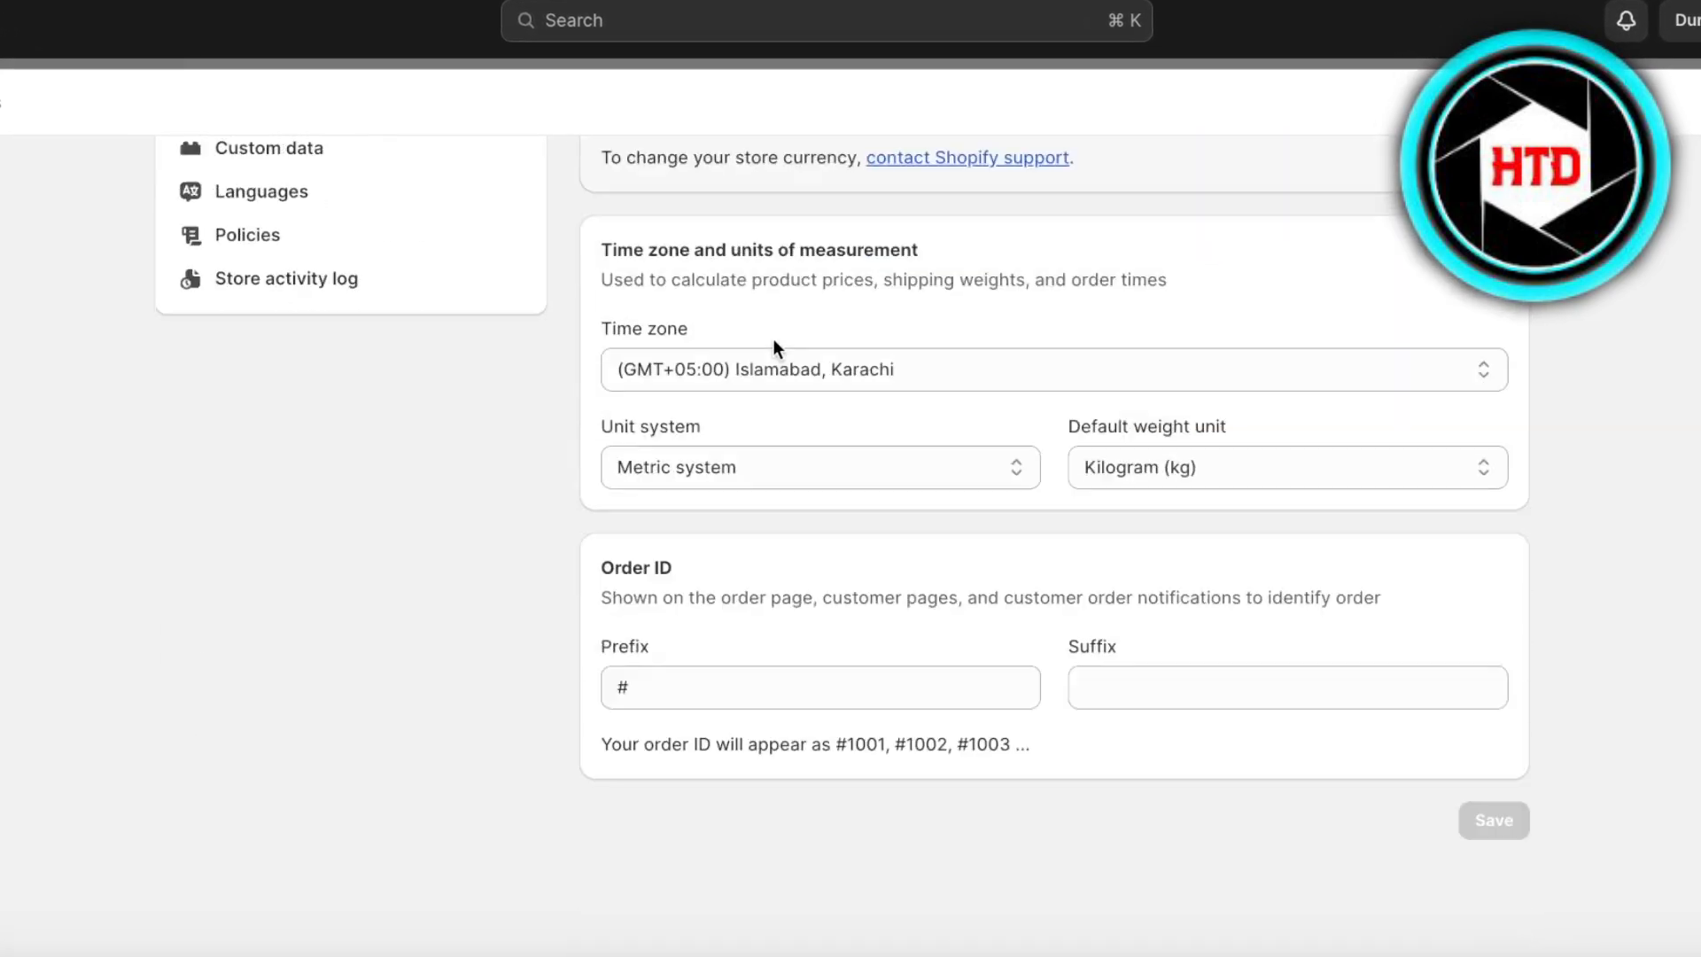
scroll(778, 337, "up", 10)
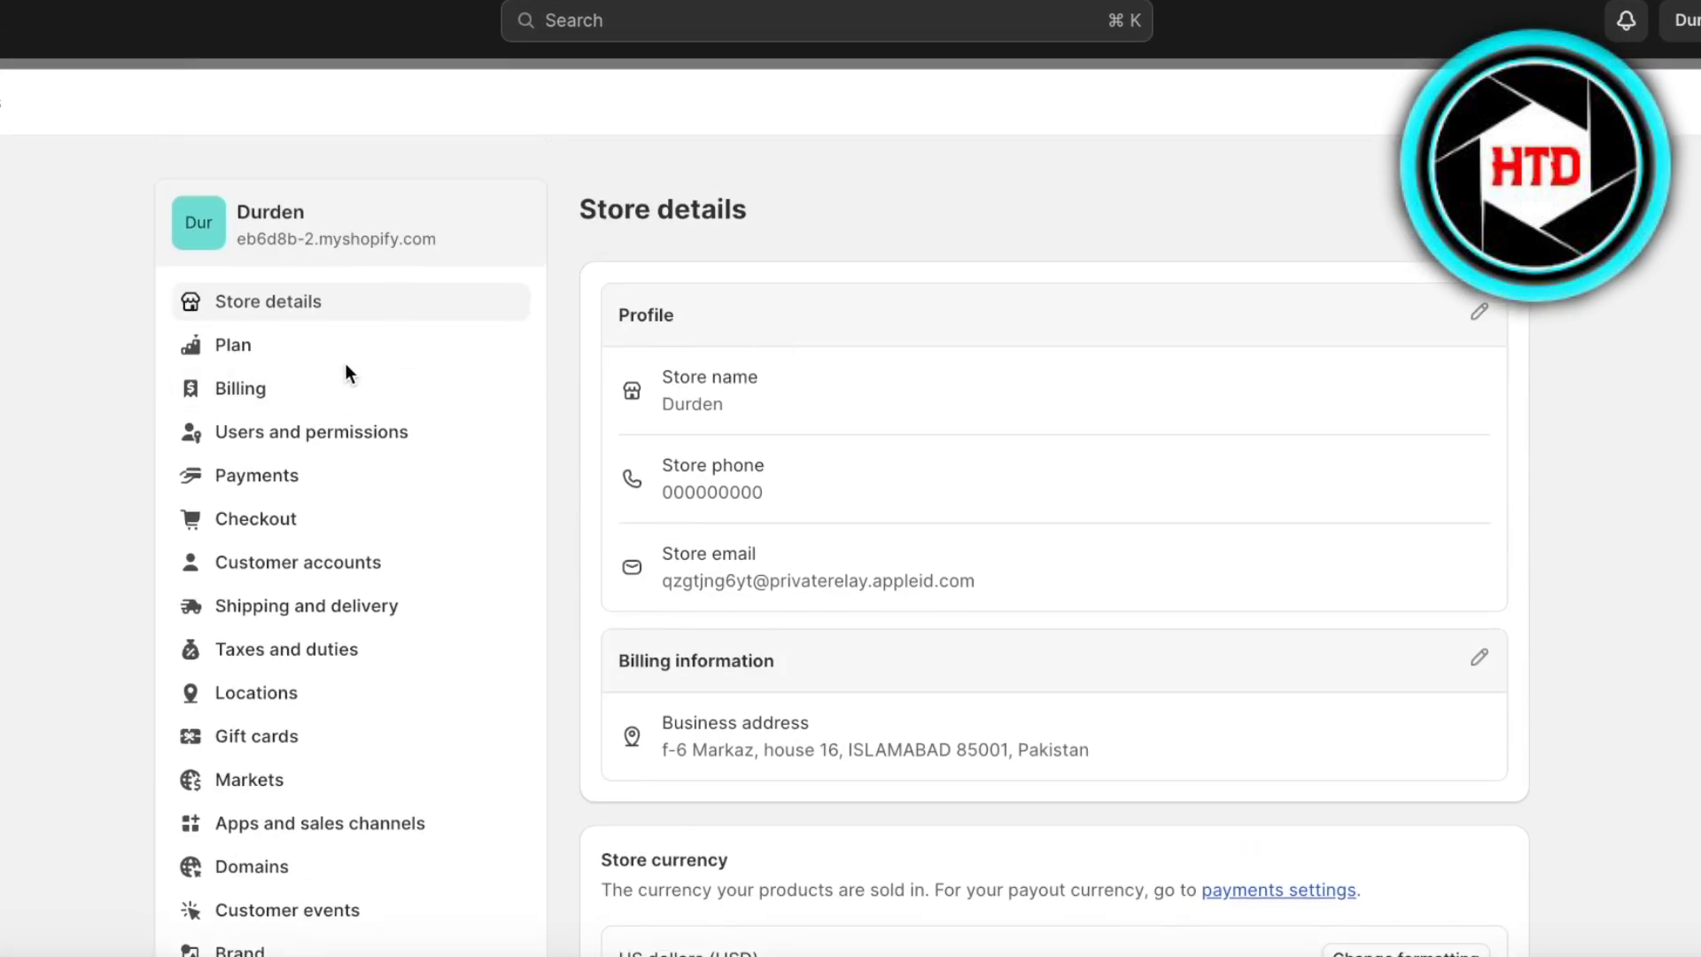
left_click(347, 397)
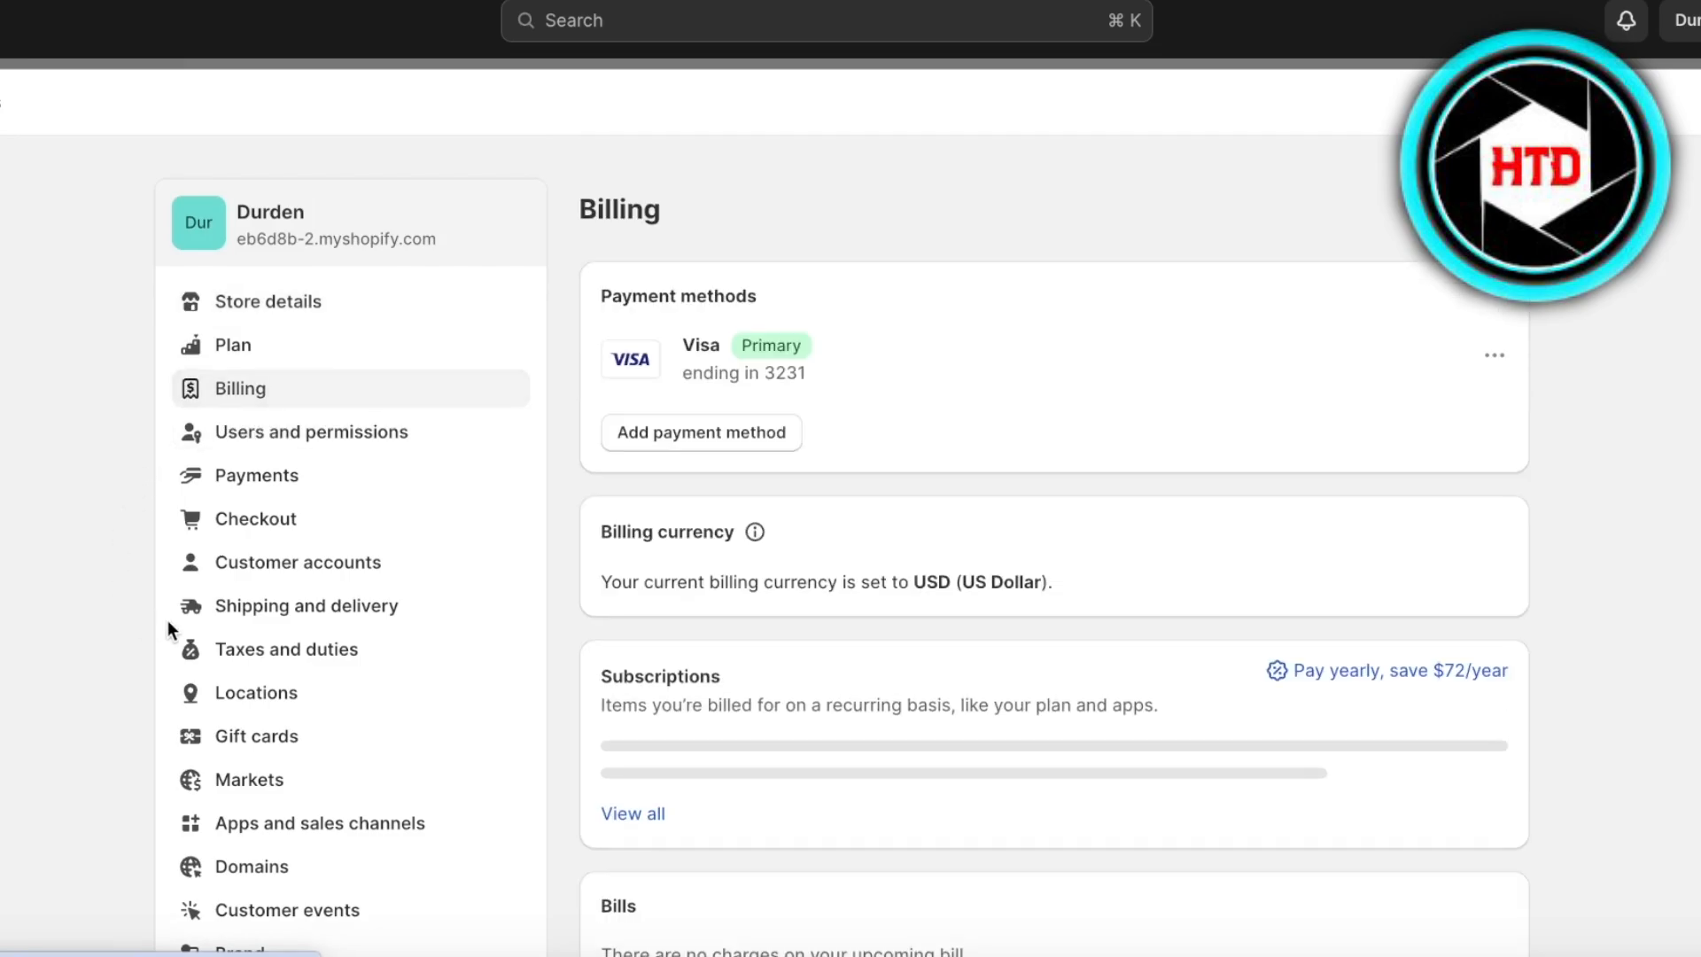
Step: Go to the Payments settings, begin adding a supported payment method and search for klarna
left_click(341, 443)
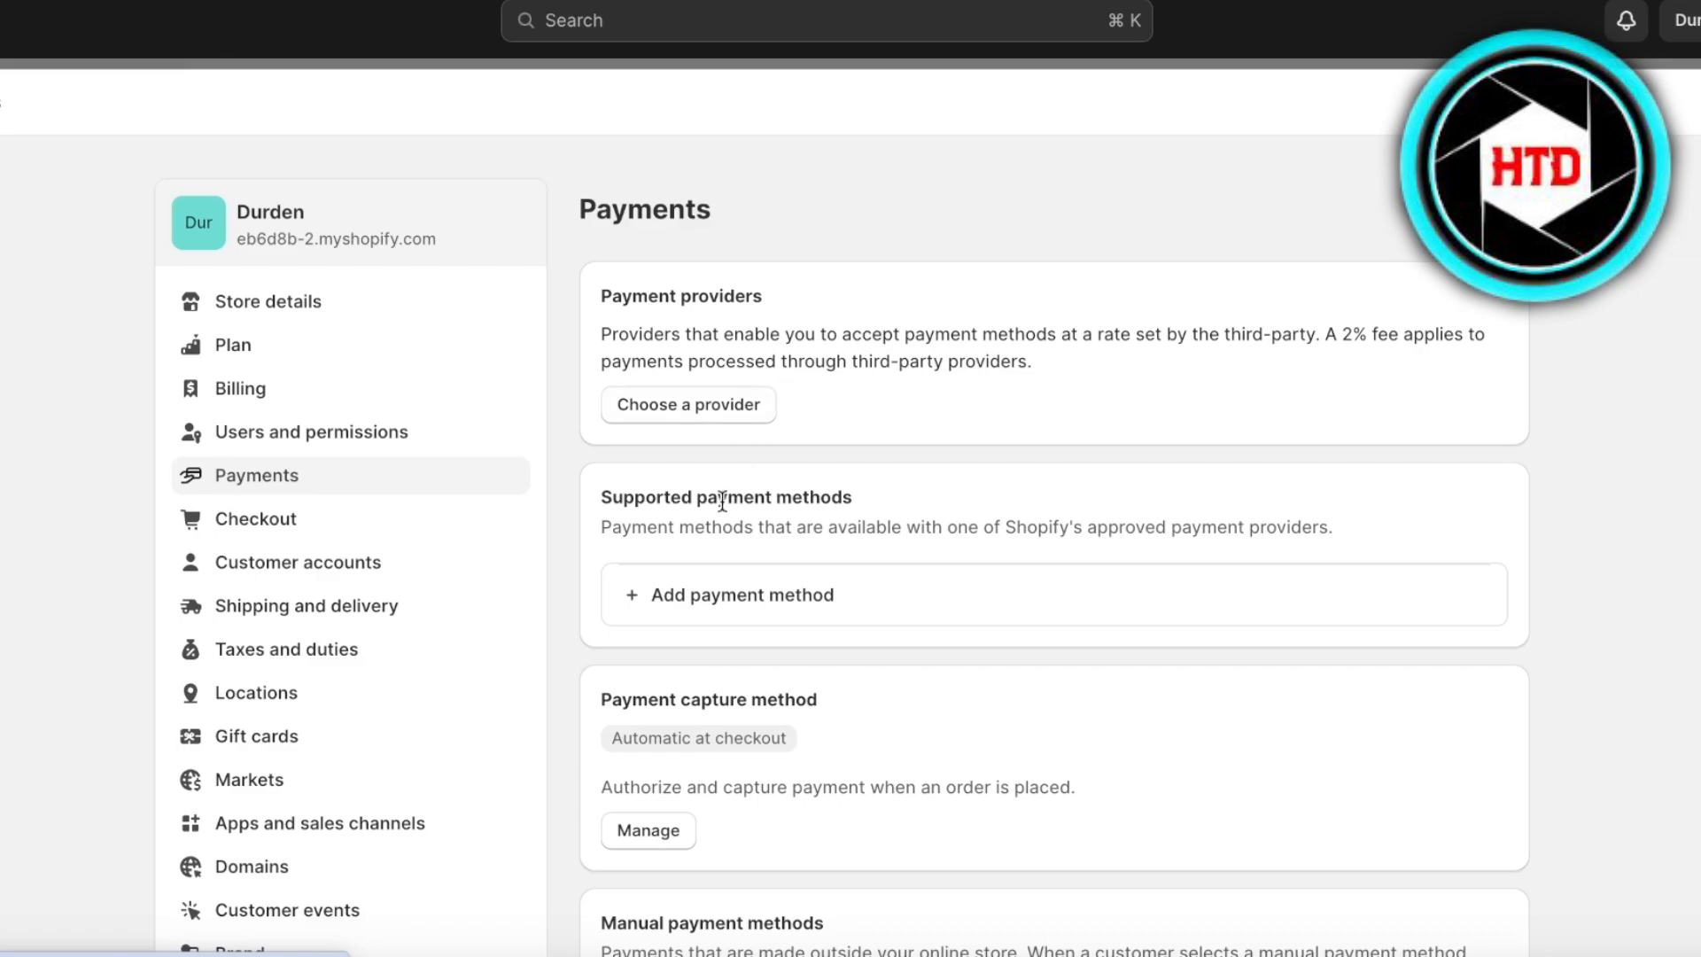
left_click(713, 593)
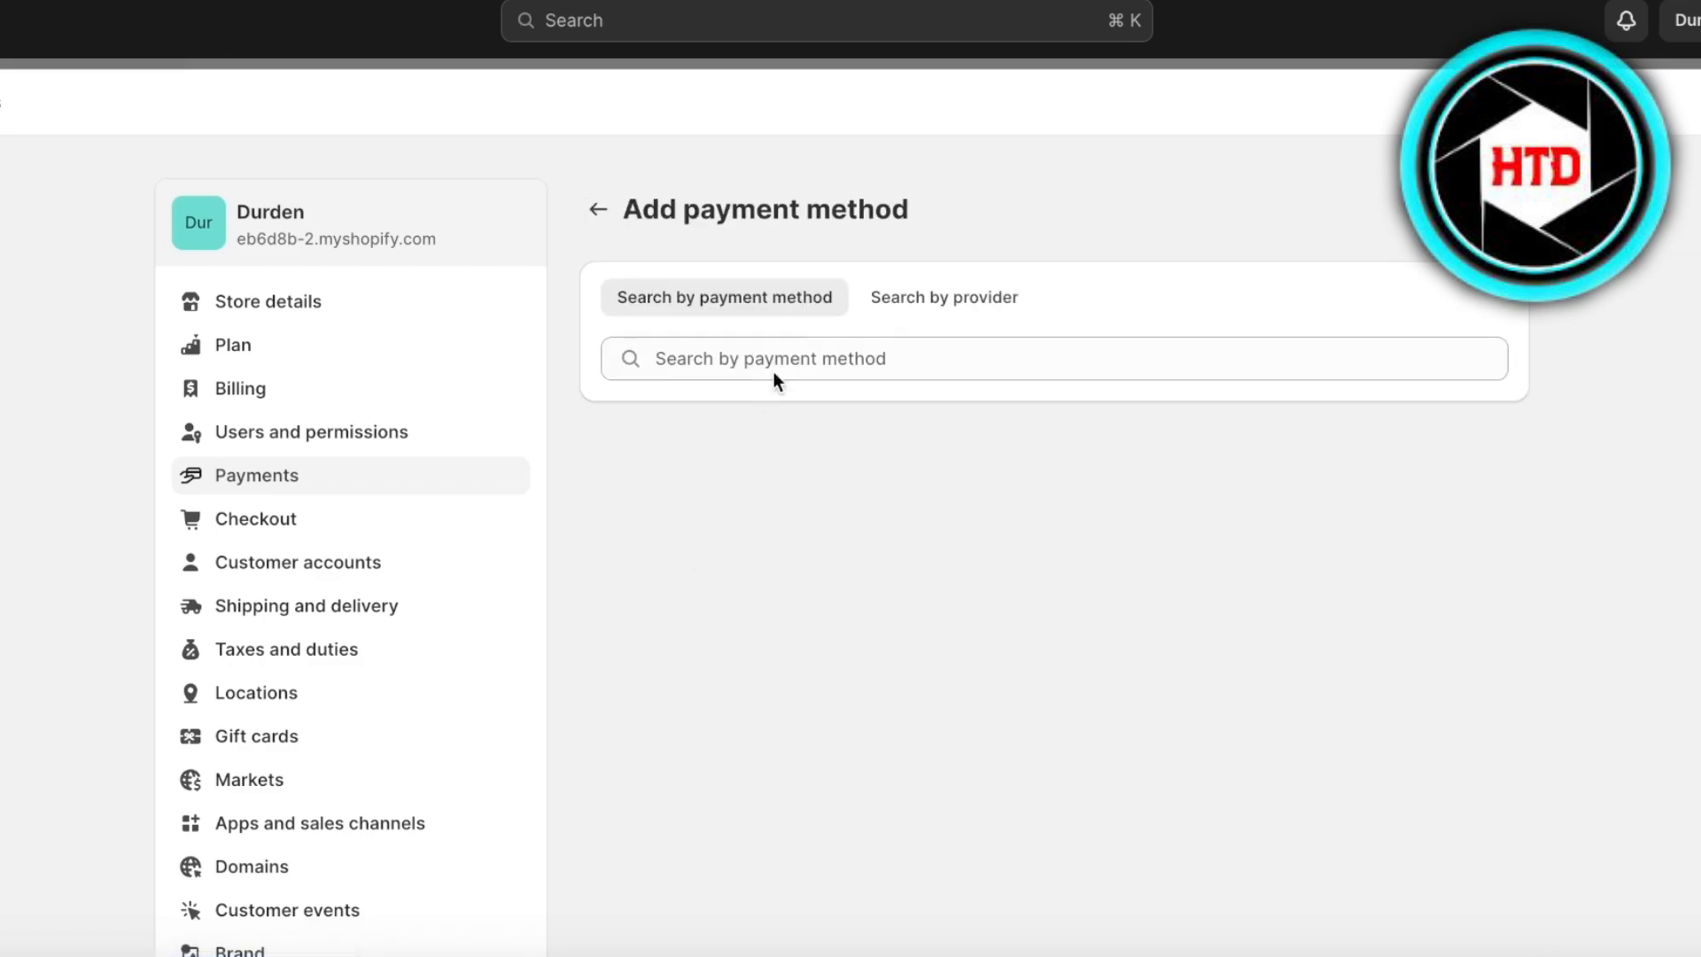
left_click(718, 360)
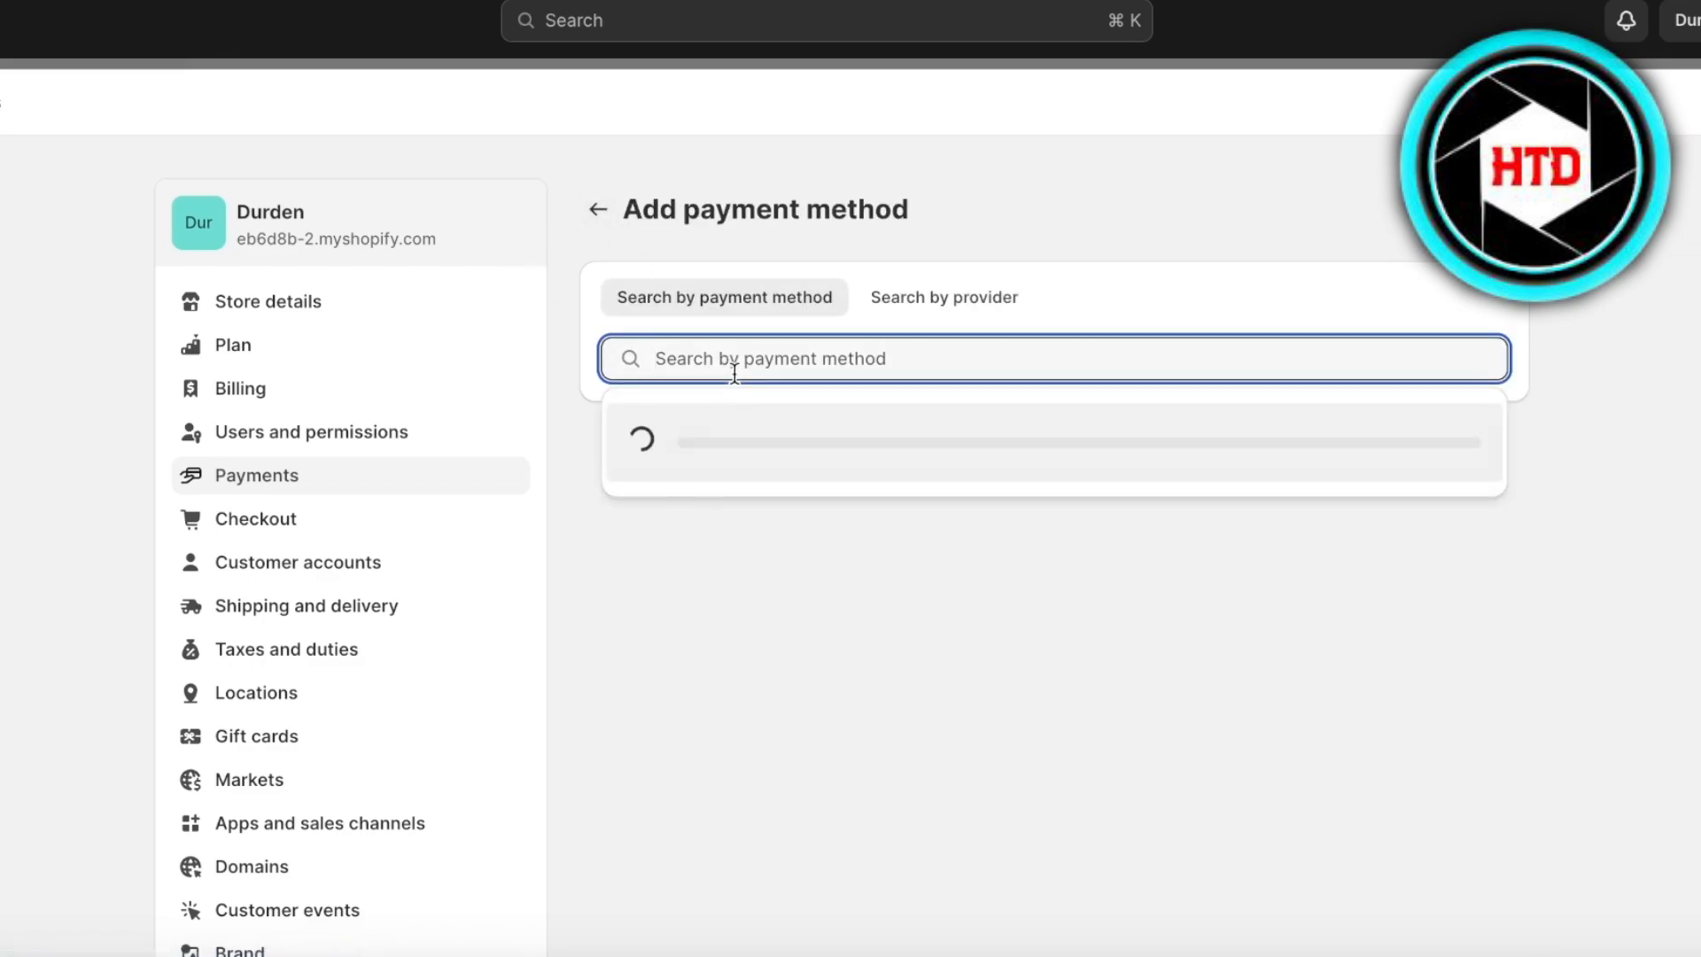
type("klarna")
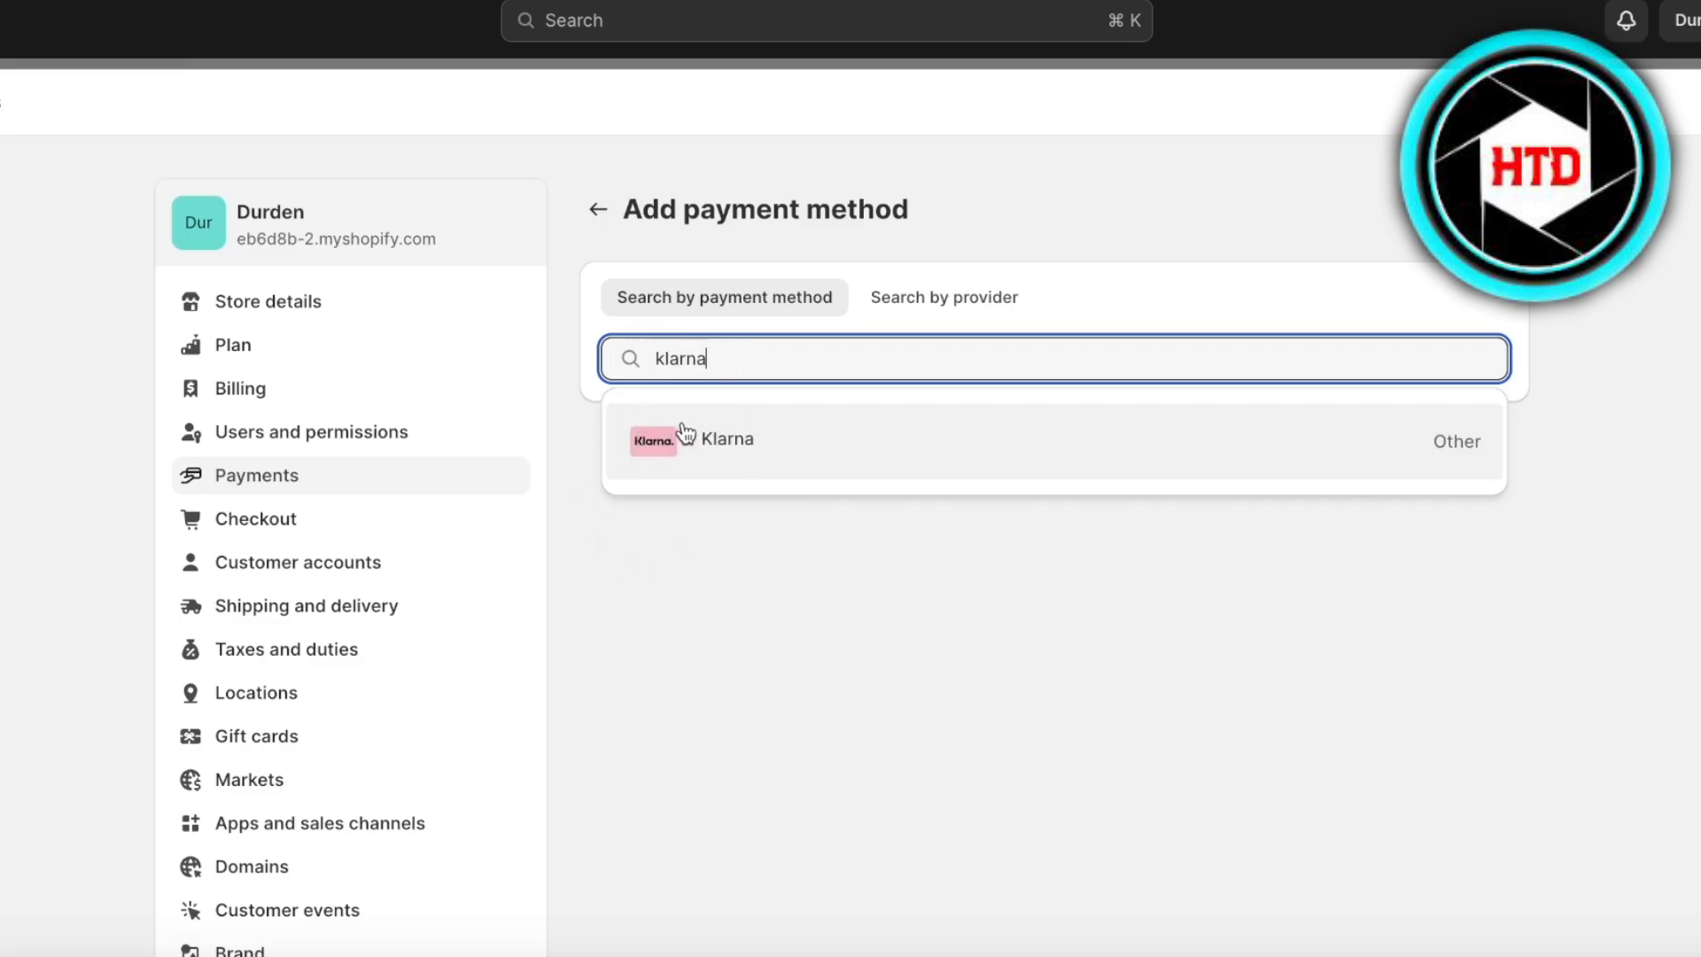
Step: Replace the payment method search with visa
key("BackSpace")
key("BackSpace")
key("BackSpace")
key("BackSpace")
key("BackSpace")
key("BackSpace")
type("visa")
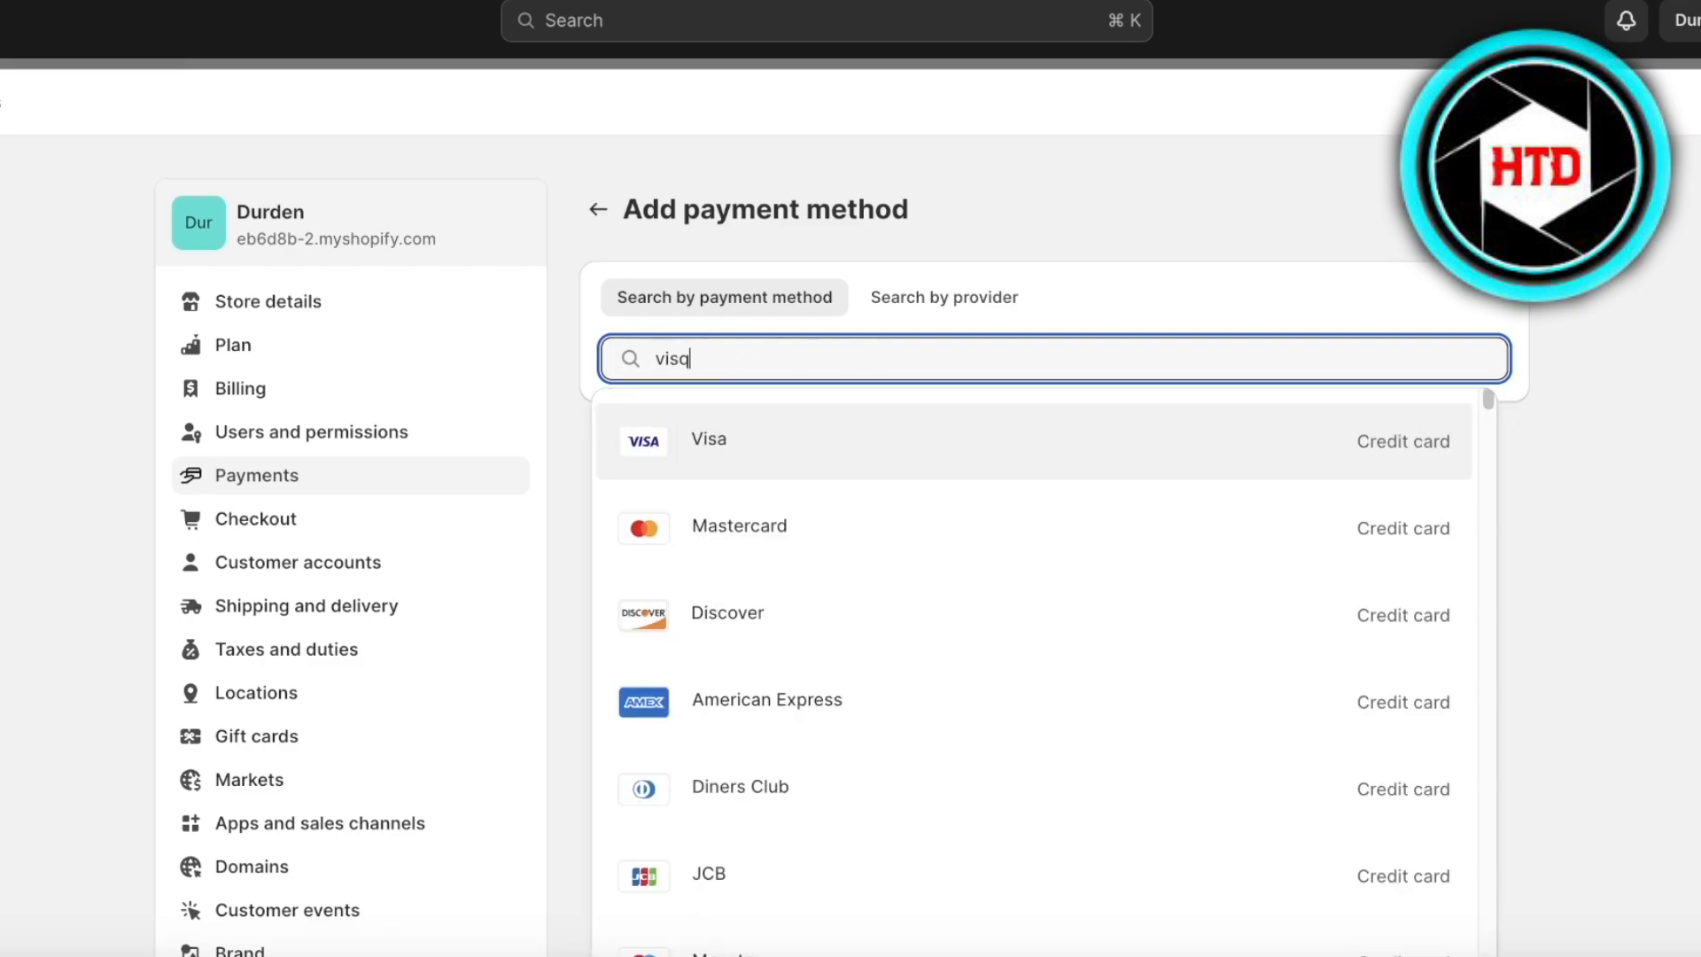
left_click(768, 395)
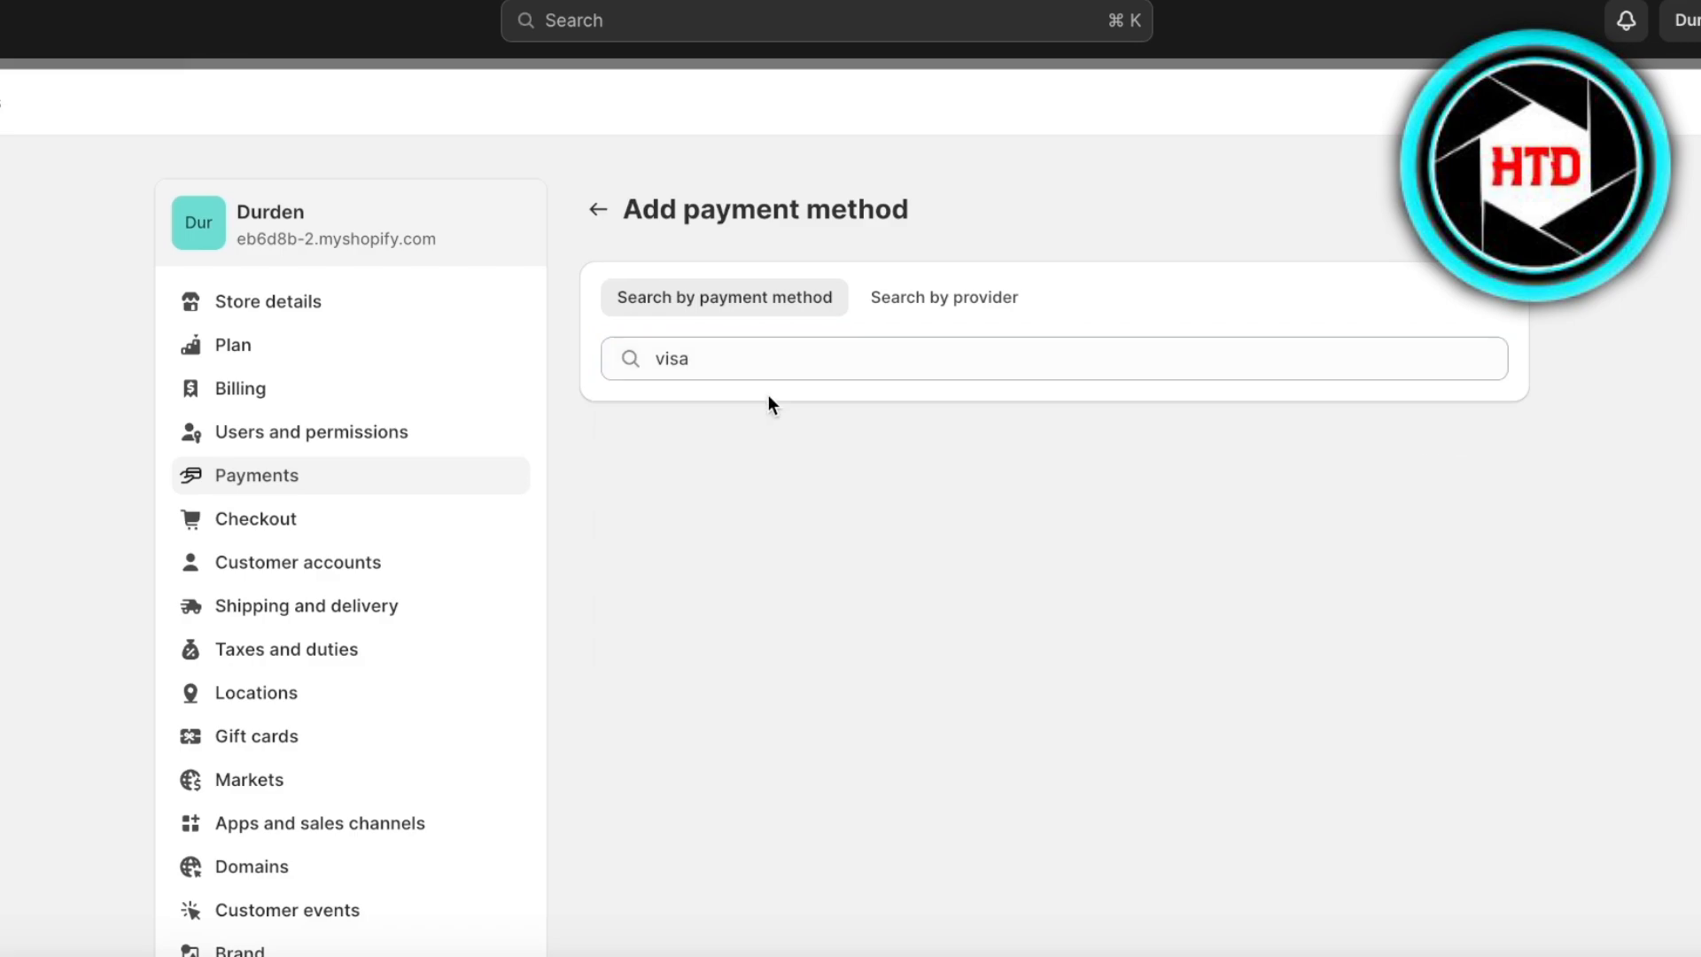
Step: Select Visa as the payment method and look through the providers that offer it
left_click(676, 358)
left_click(780, 432)
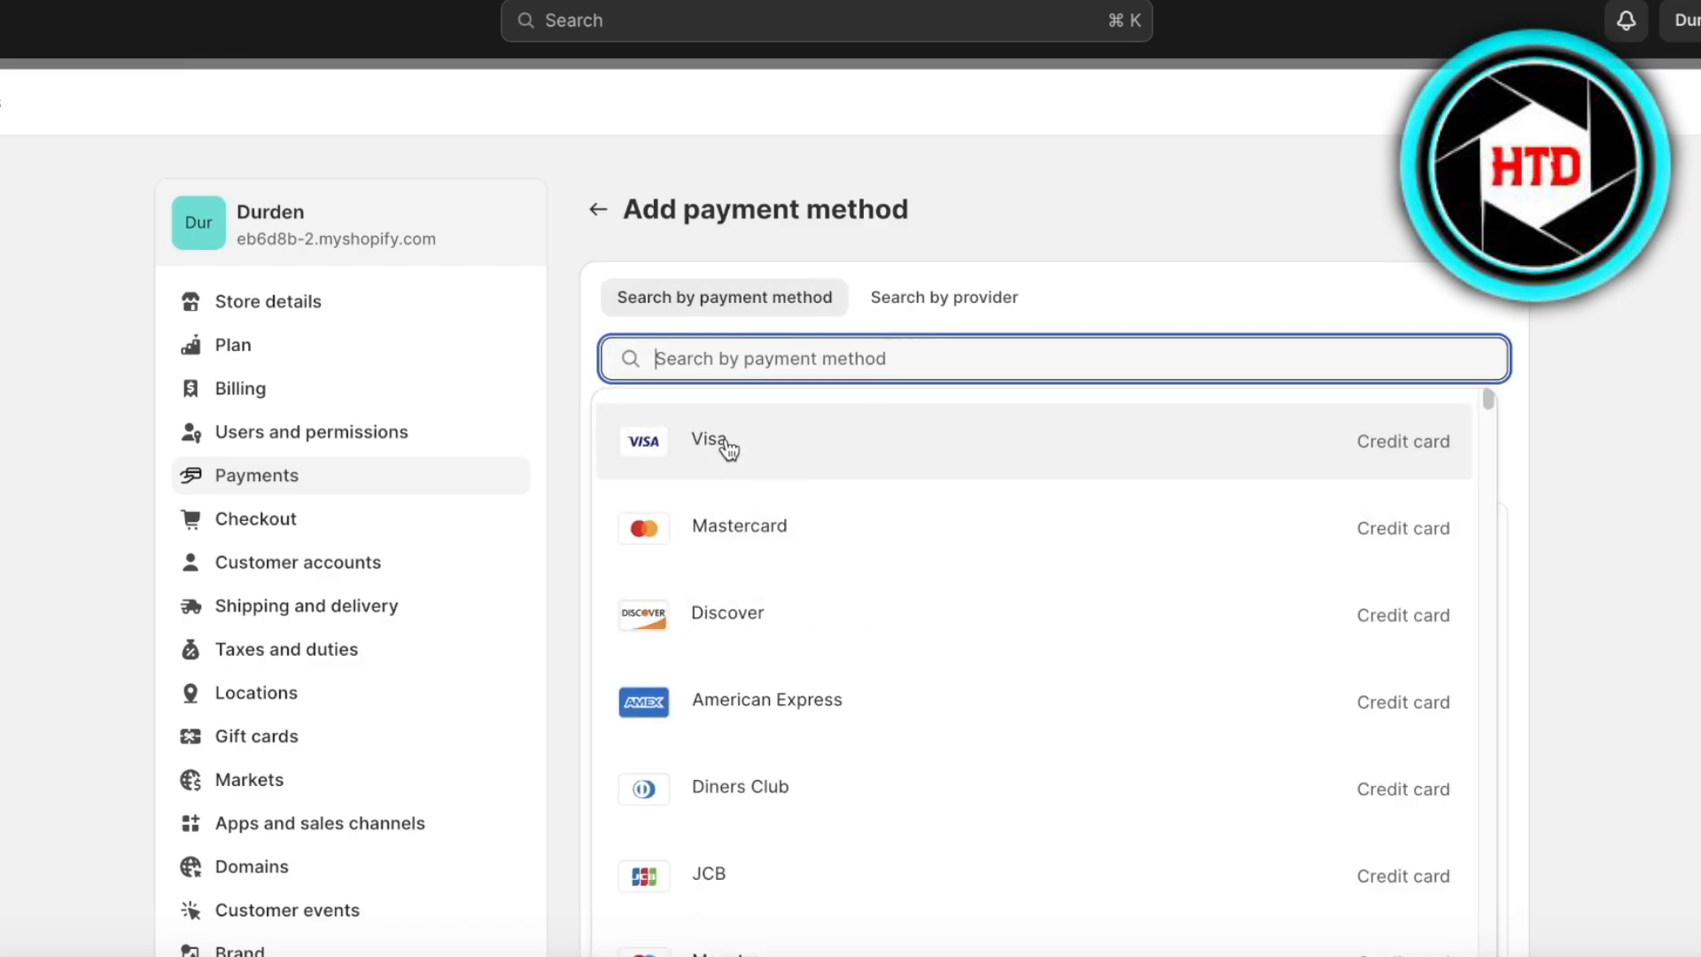
scroll(674, 514, "down", 4)
scroll(655, 549, "up", 4)
left_click(705, 419)
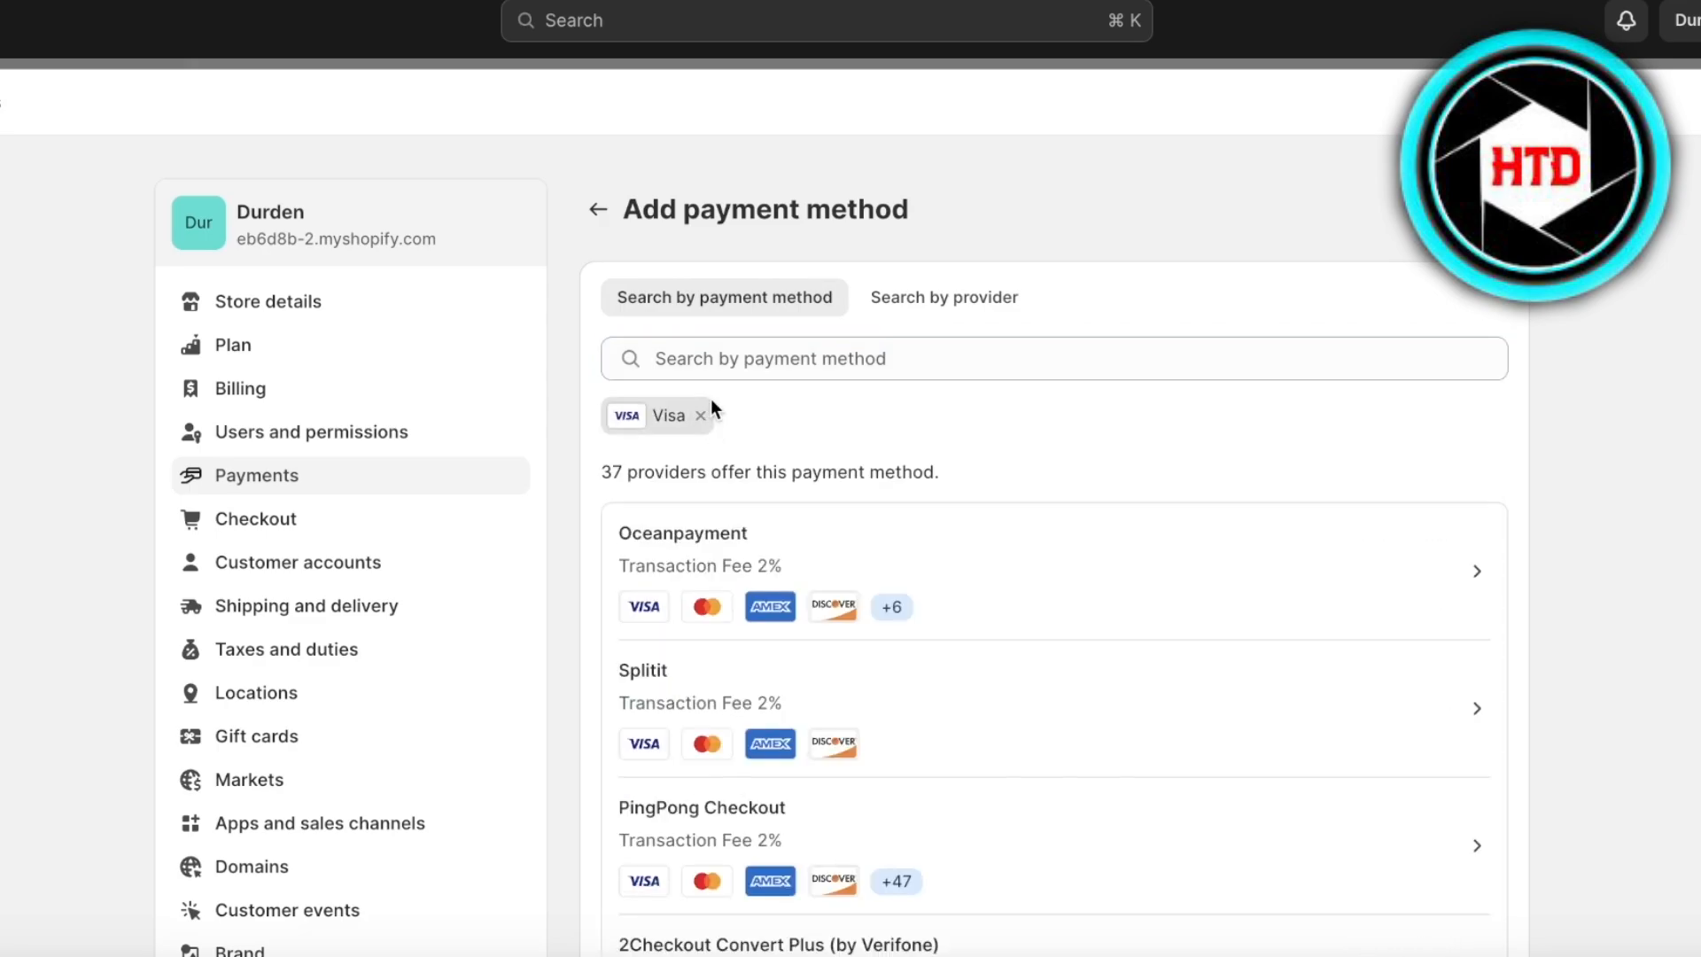
scroll(711, 404, "down", 3)
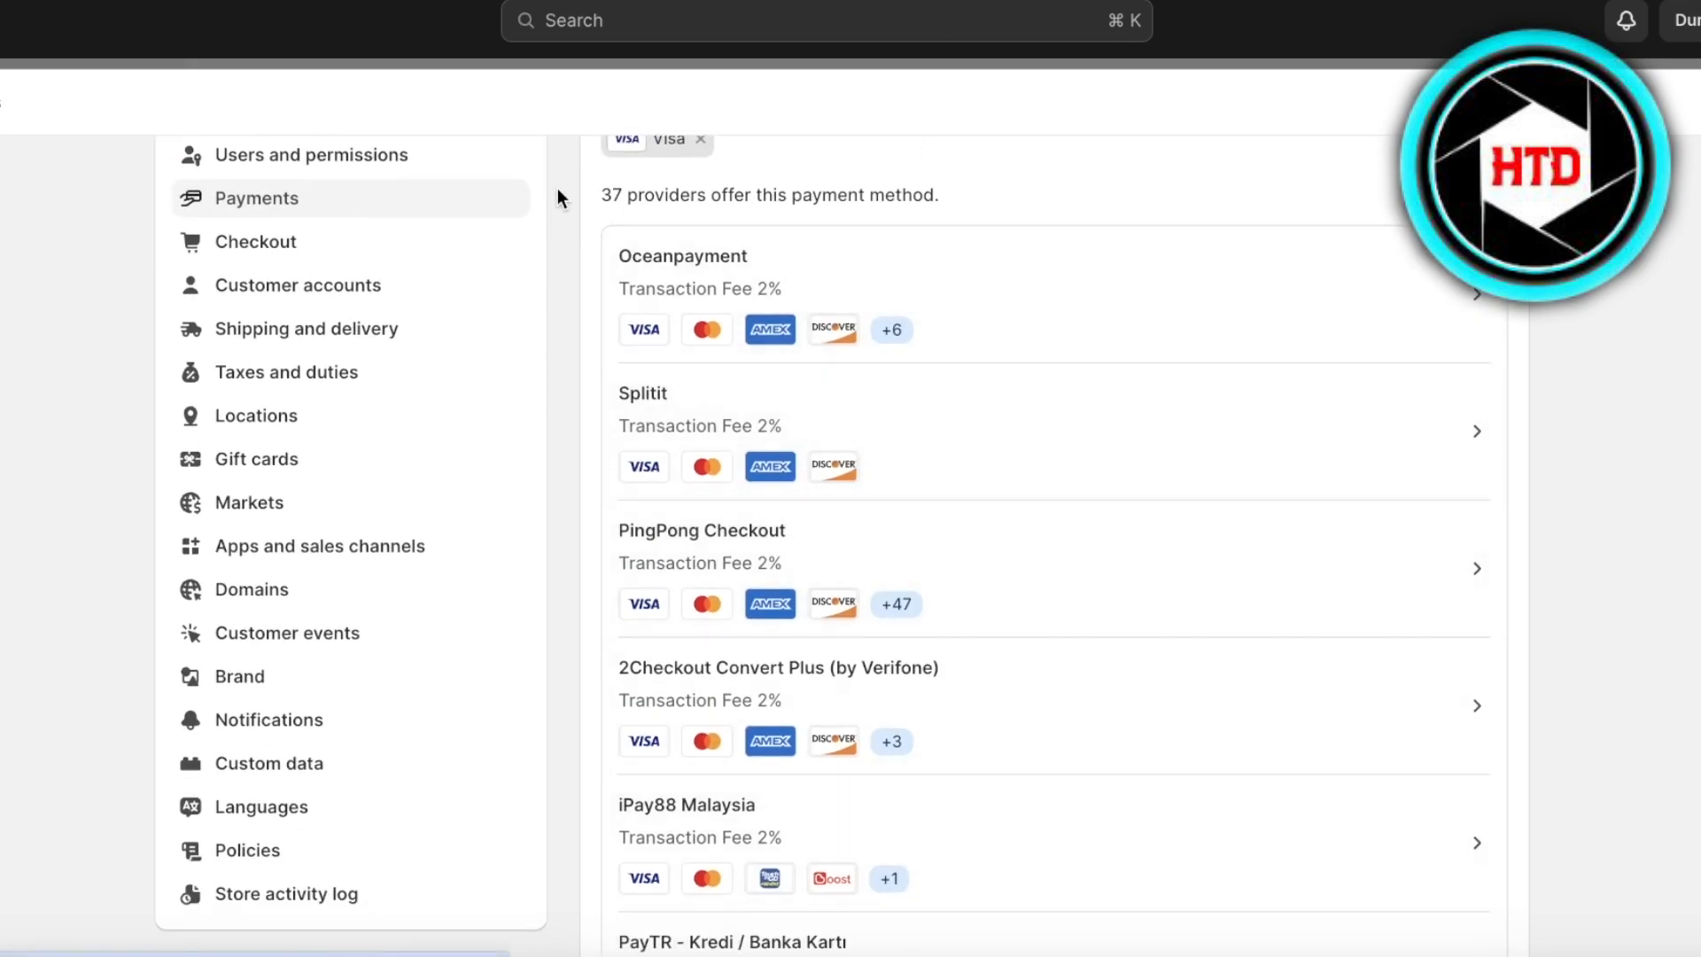
Step: Check the provider summary for Visa and return to the main Payments settings
left_click_drag(603, 195, 897, 194)
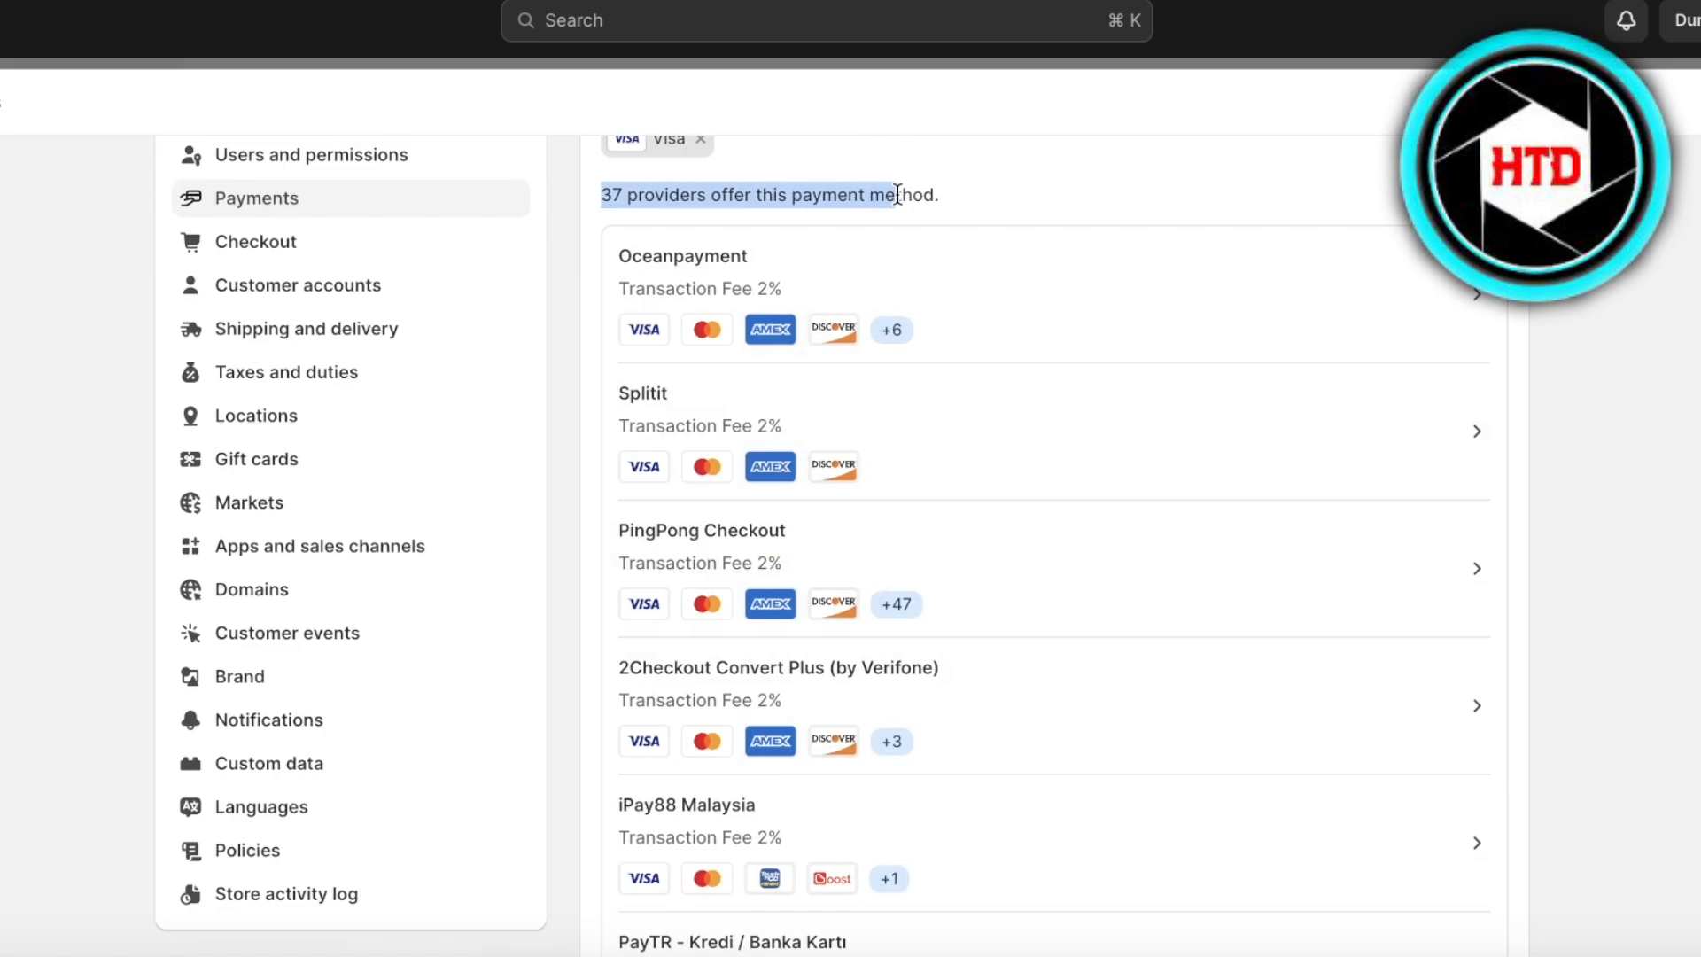
scroll(976, 194, "up", 3)
left_click(588, 208)
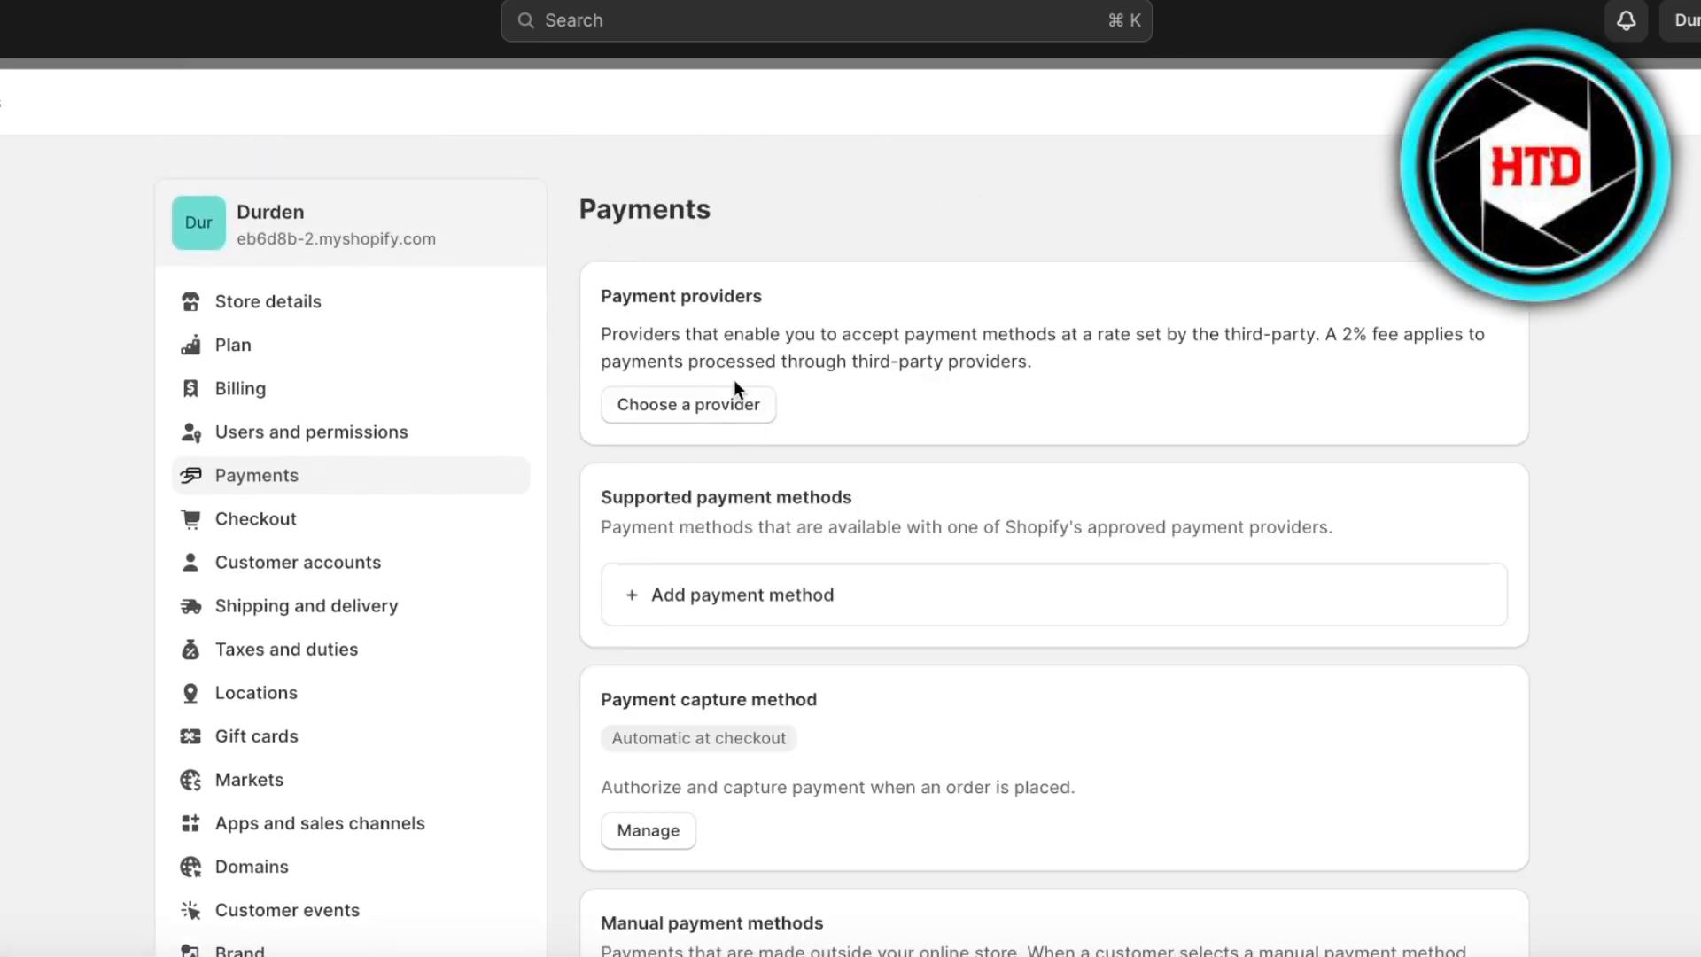
Step: Browse the third-party payment providers and view the details of Oceanpayment(Direct), returning to the provider list
left_click(742, 402)
scroll(679, 405, "down", 3)
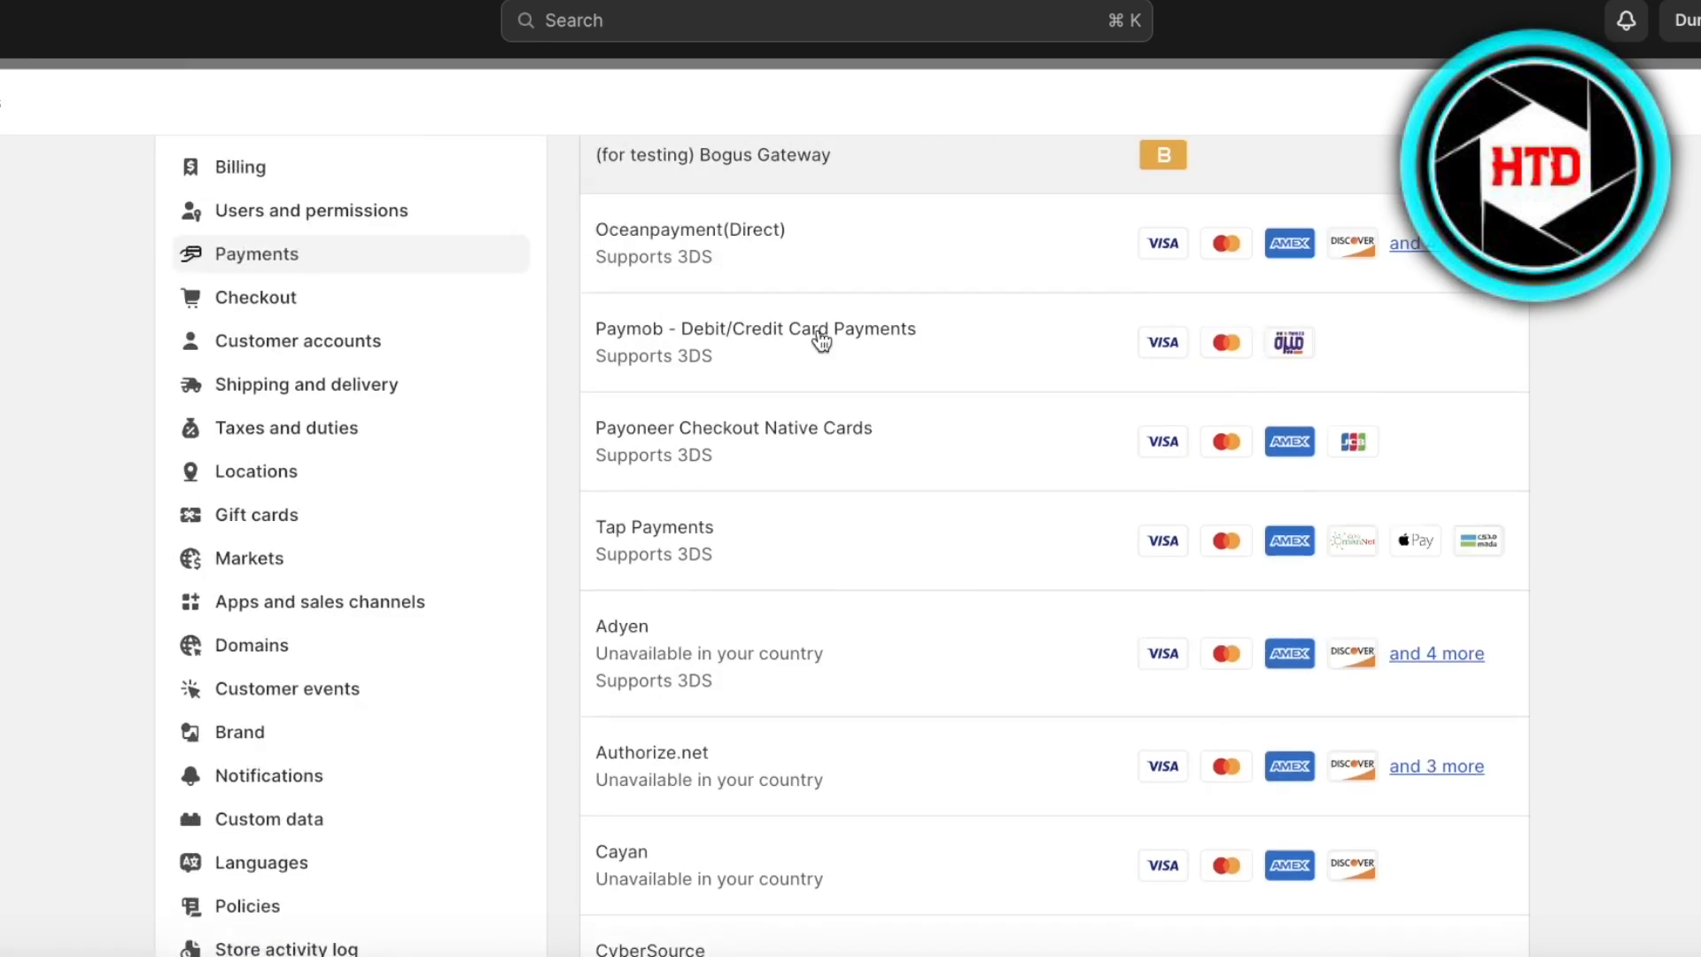
scroll(859, 319, "up", 3)
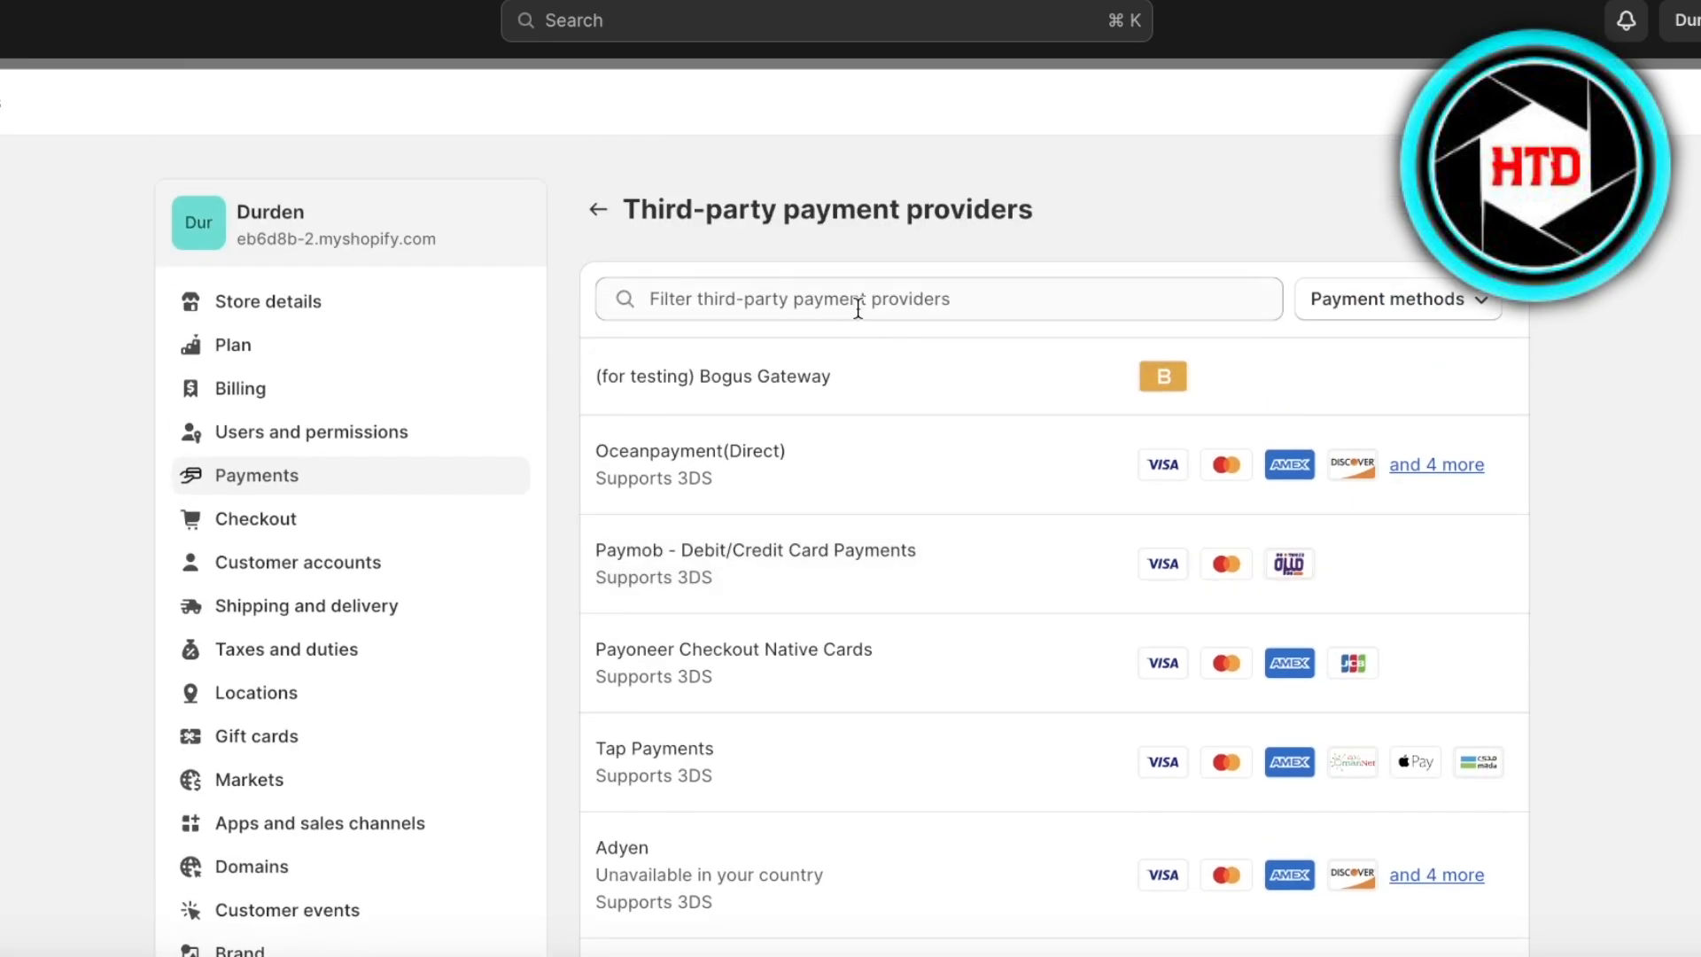
left_click(899, 464)
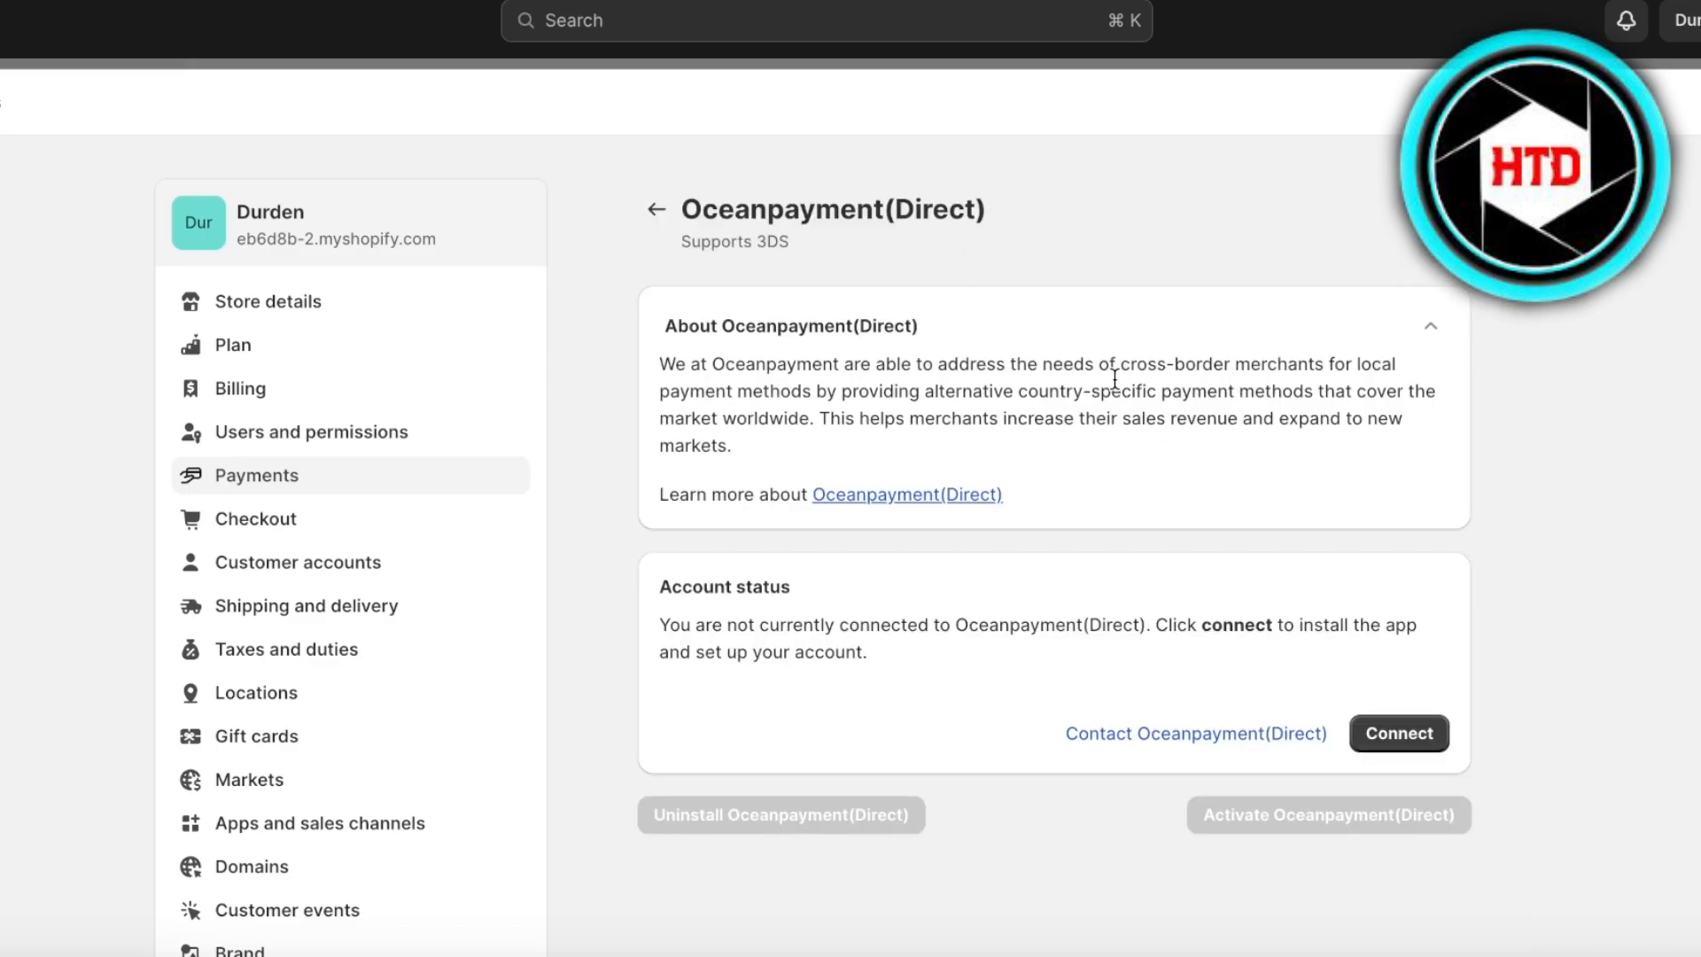
left_click(652, 217)
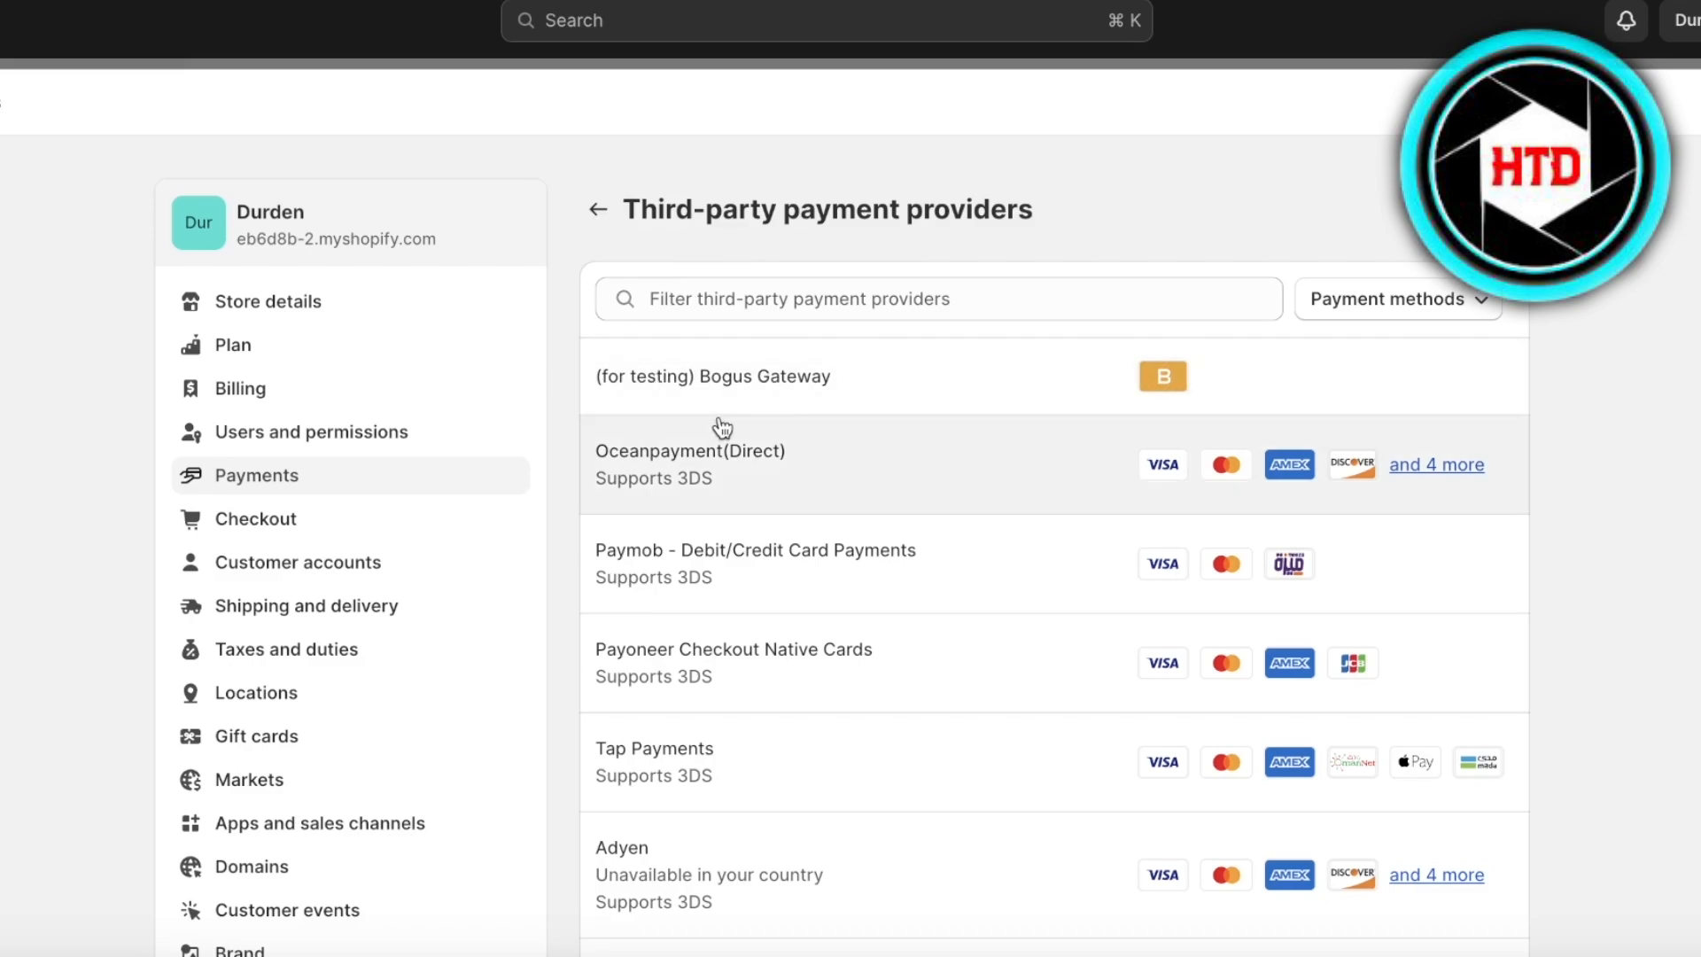
scroll(620, 472, "down", 1)
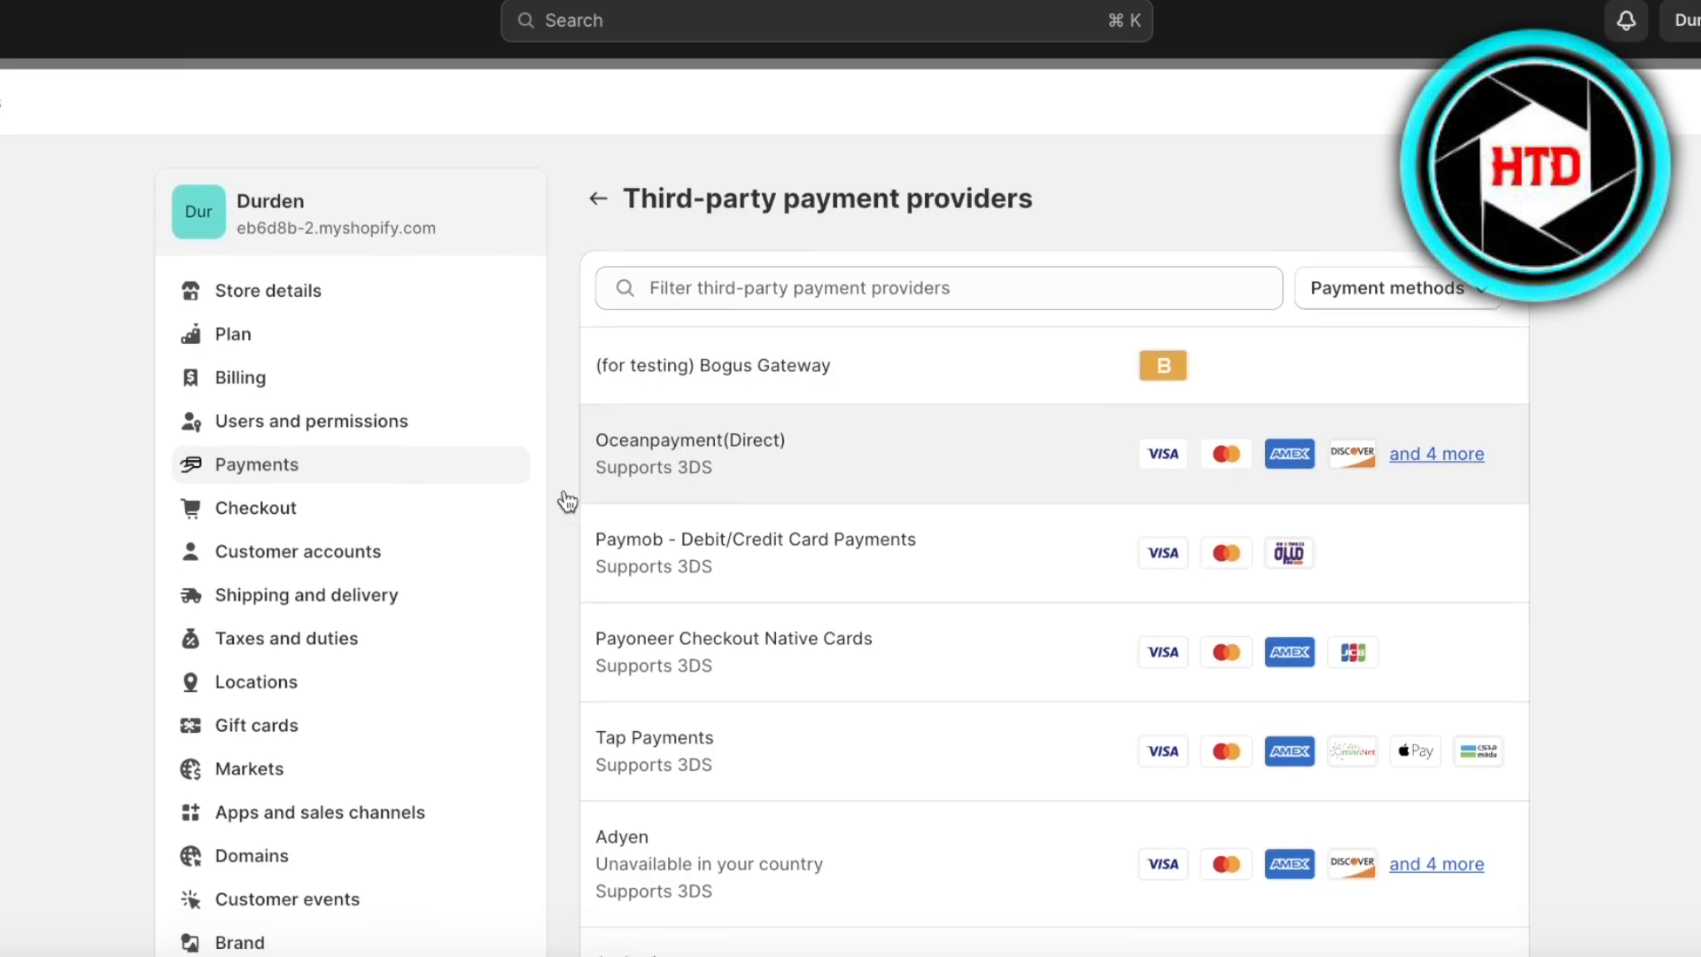
Step: Activate Cash on Delivery (COD) as a manual payment method with the additional details "Pay with cash upon delivery."
left_click(317, 485)
scroll(719, 491, "down", 5)
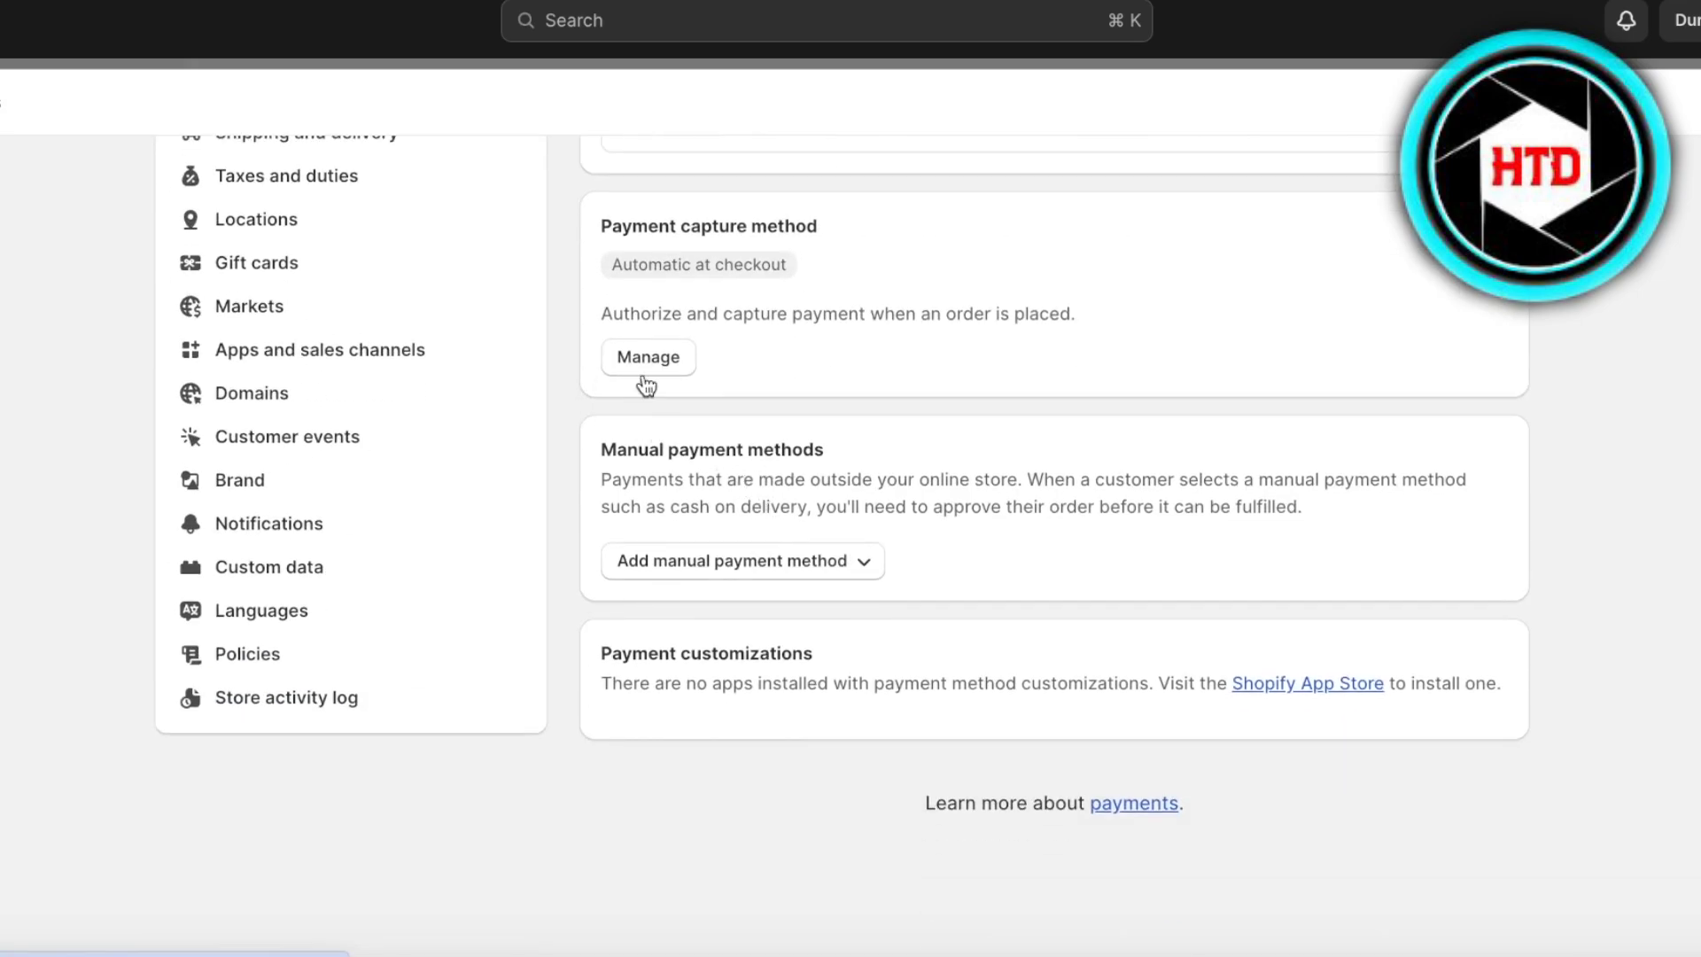
scroll(647, 385, "up", 5)
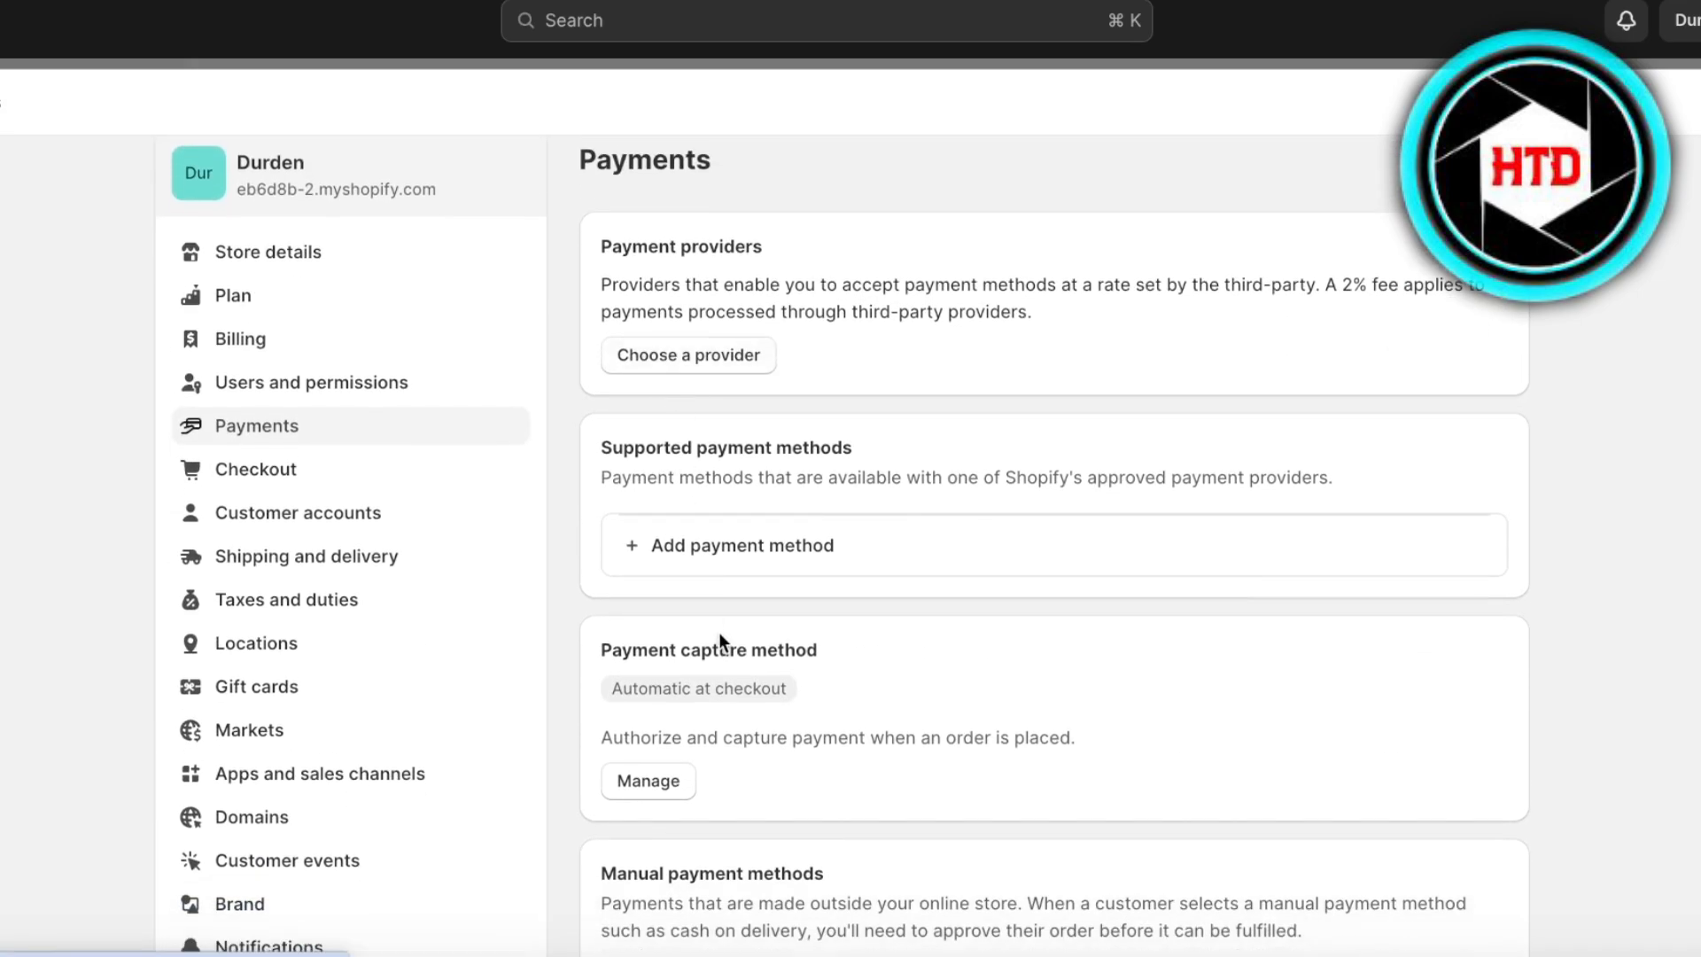
scroll(719, 631, "down", 5)
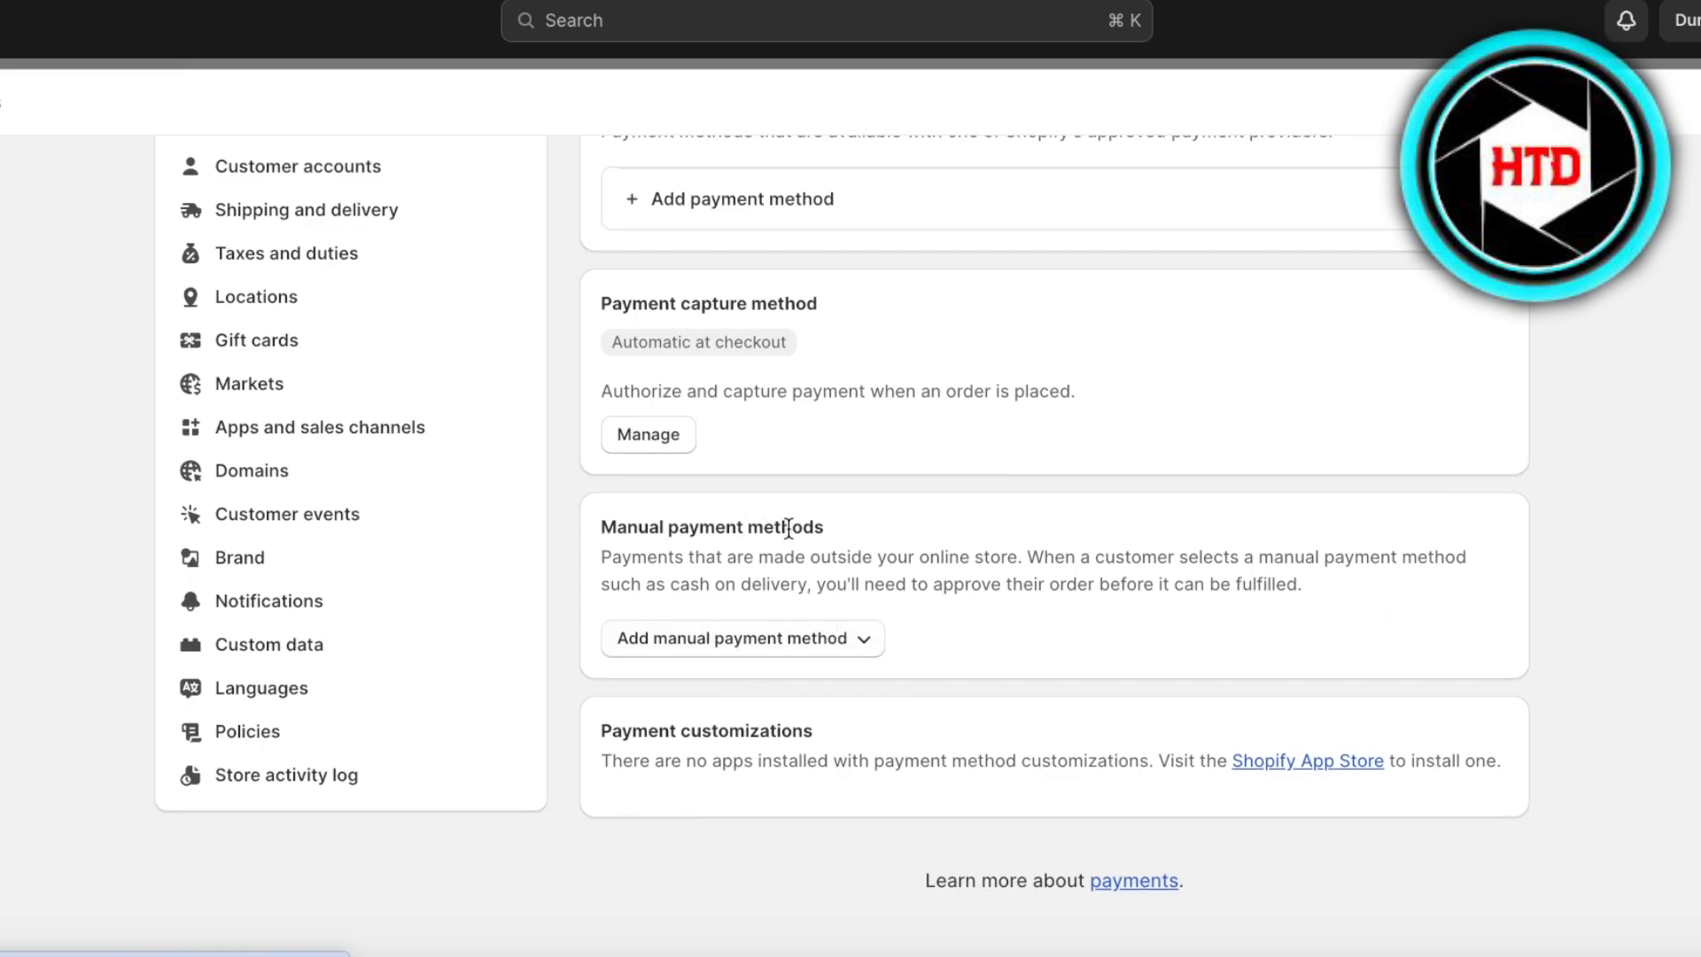
scroll(753, 545, "down", 1)
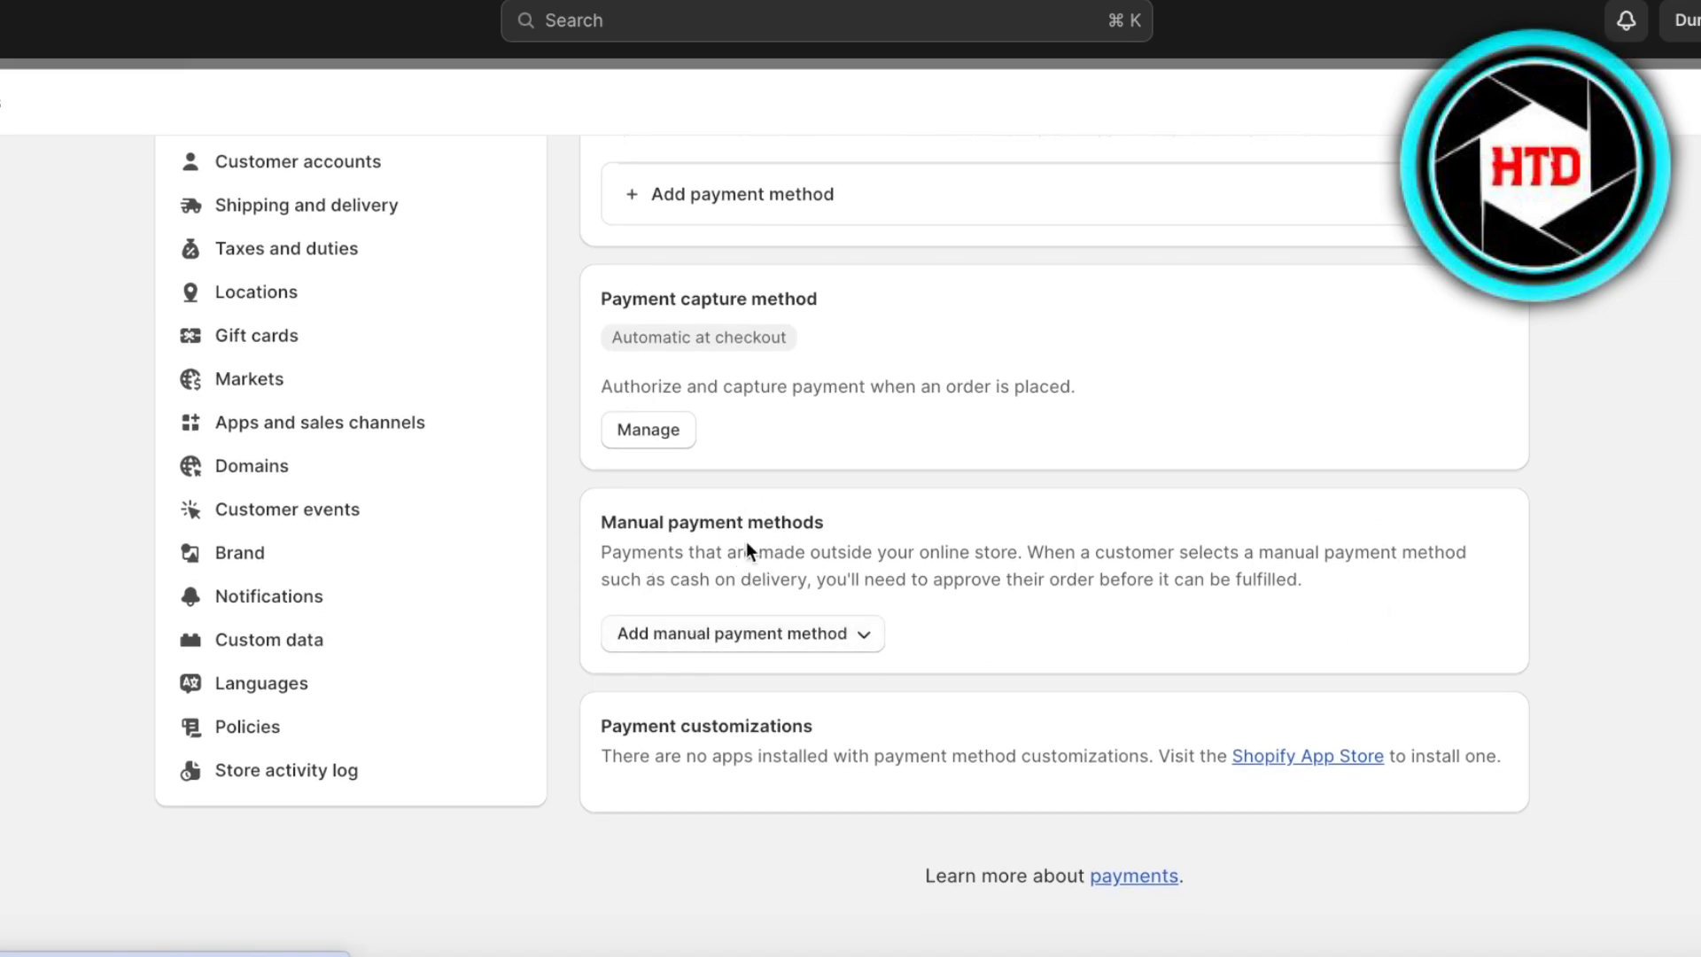
left_click(778, 634)
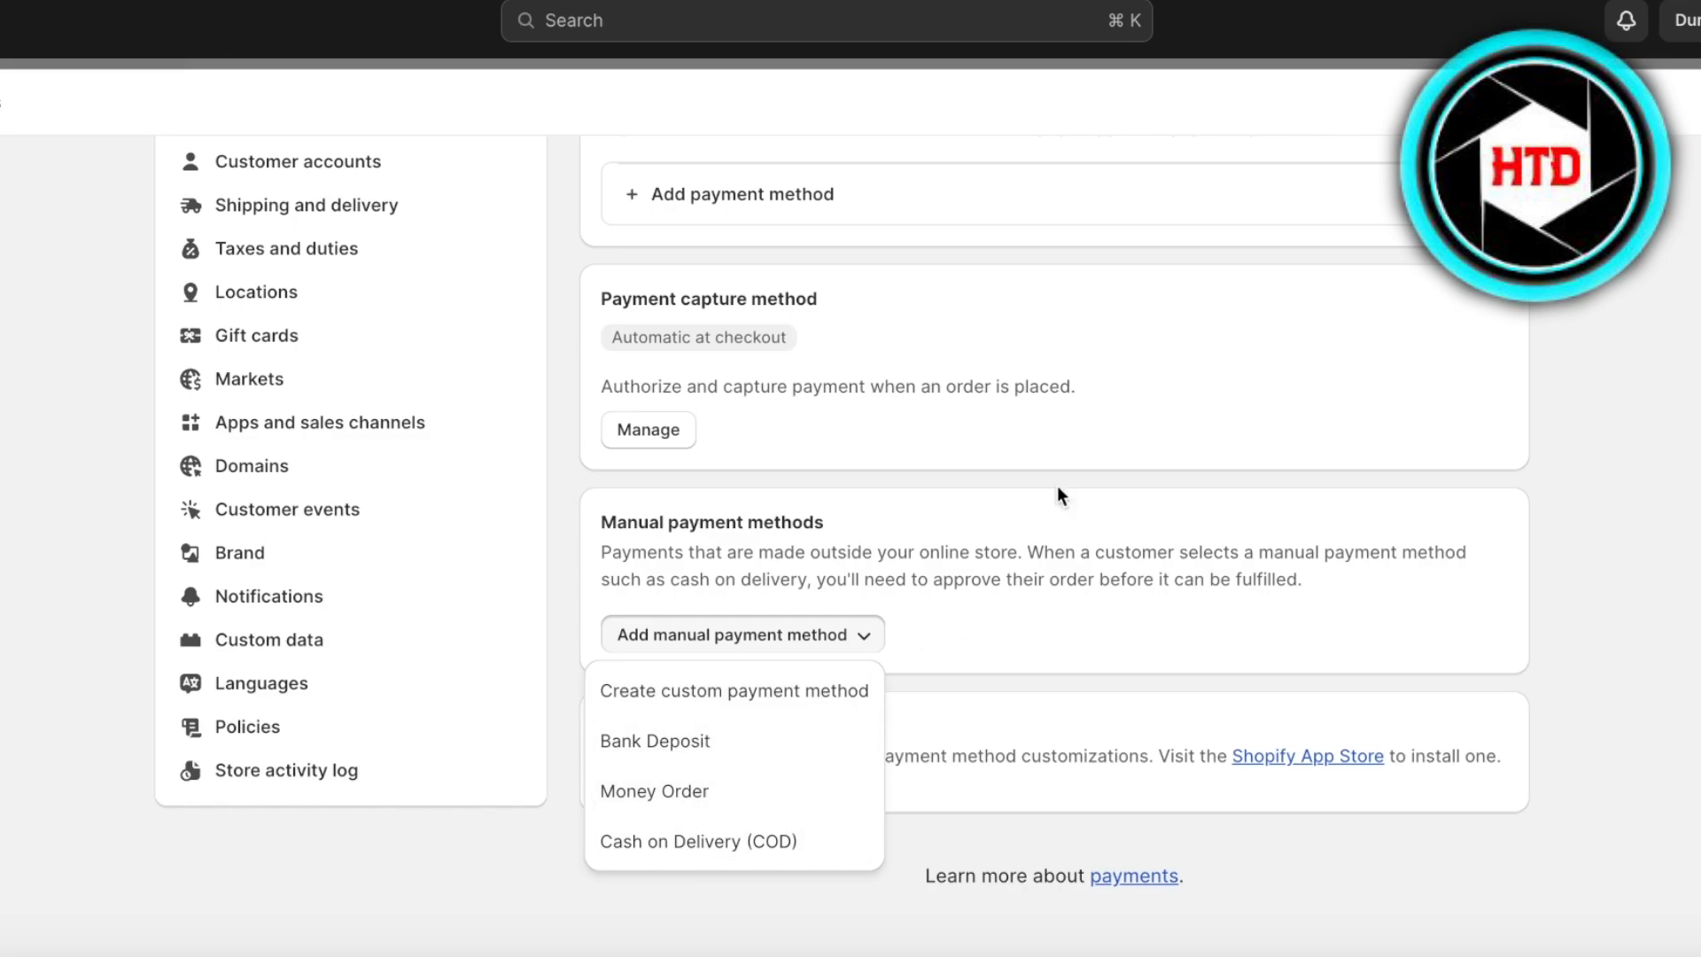
left_click(640, 846)
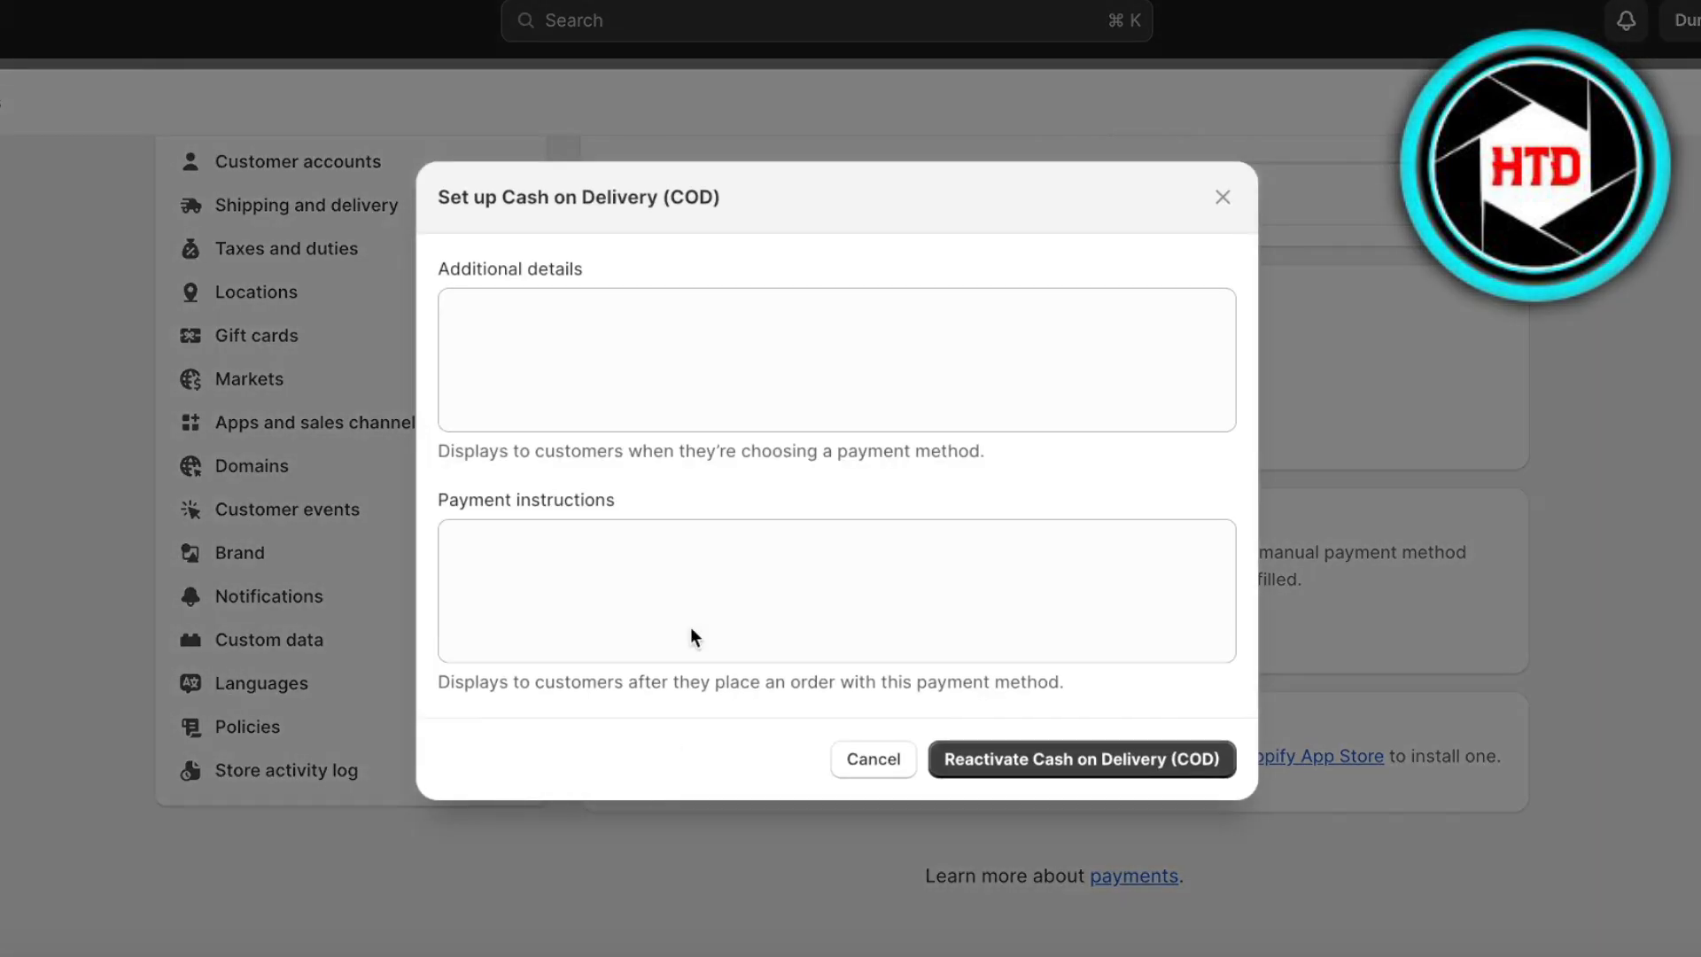
type("P")
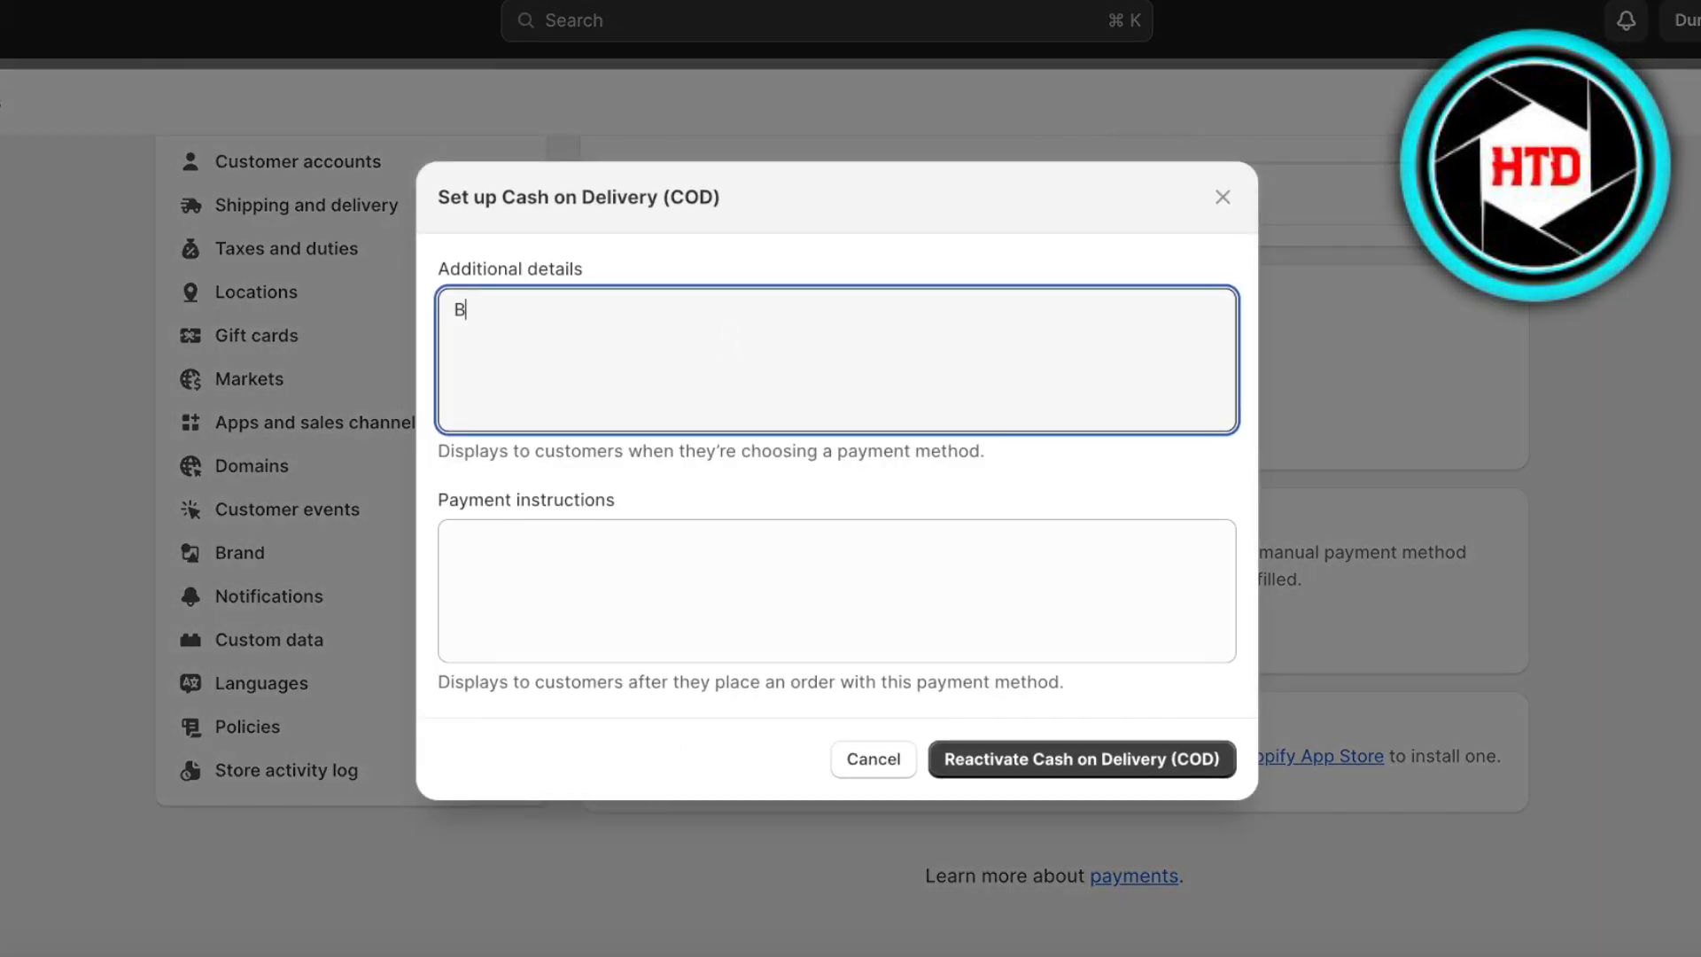
type("ay with cash upon delivery.")
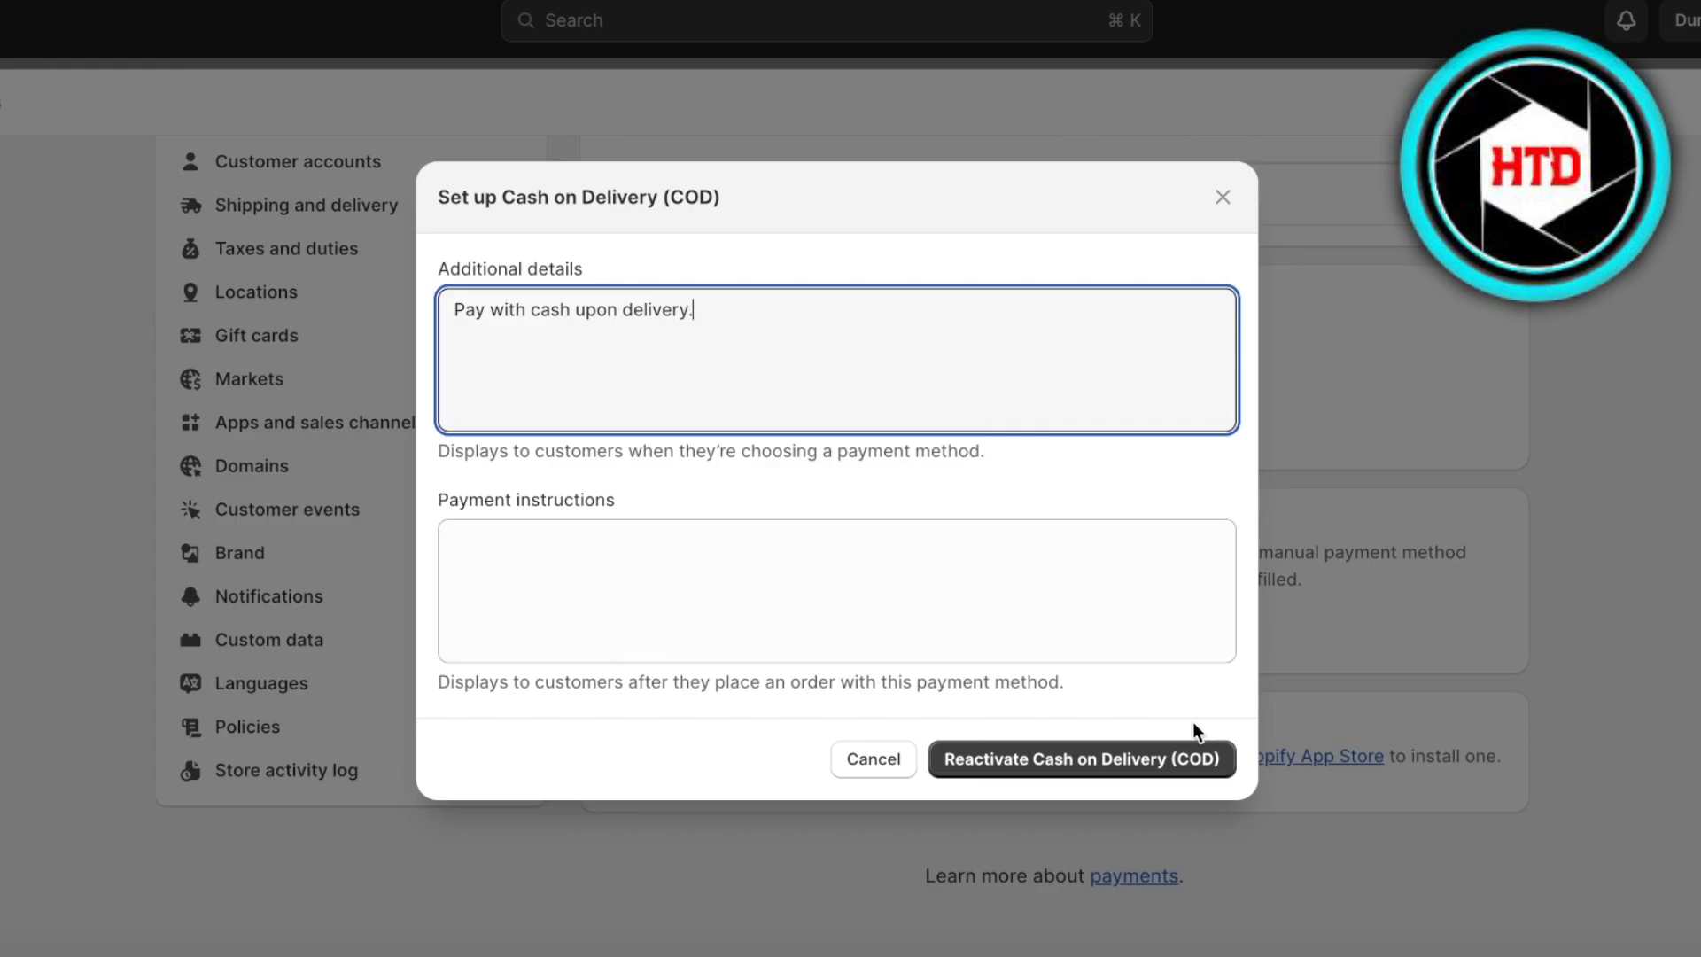
left_click(1167, 761)
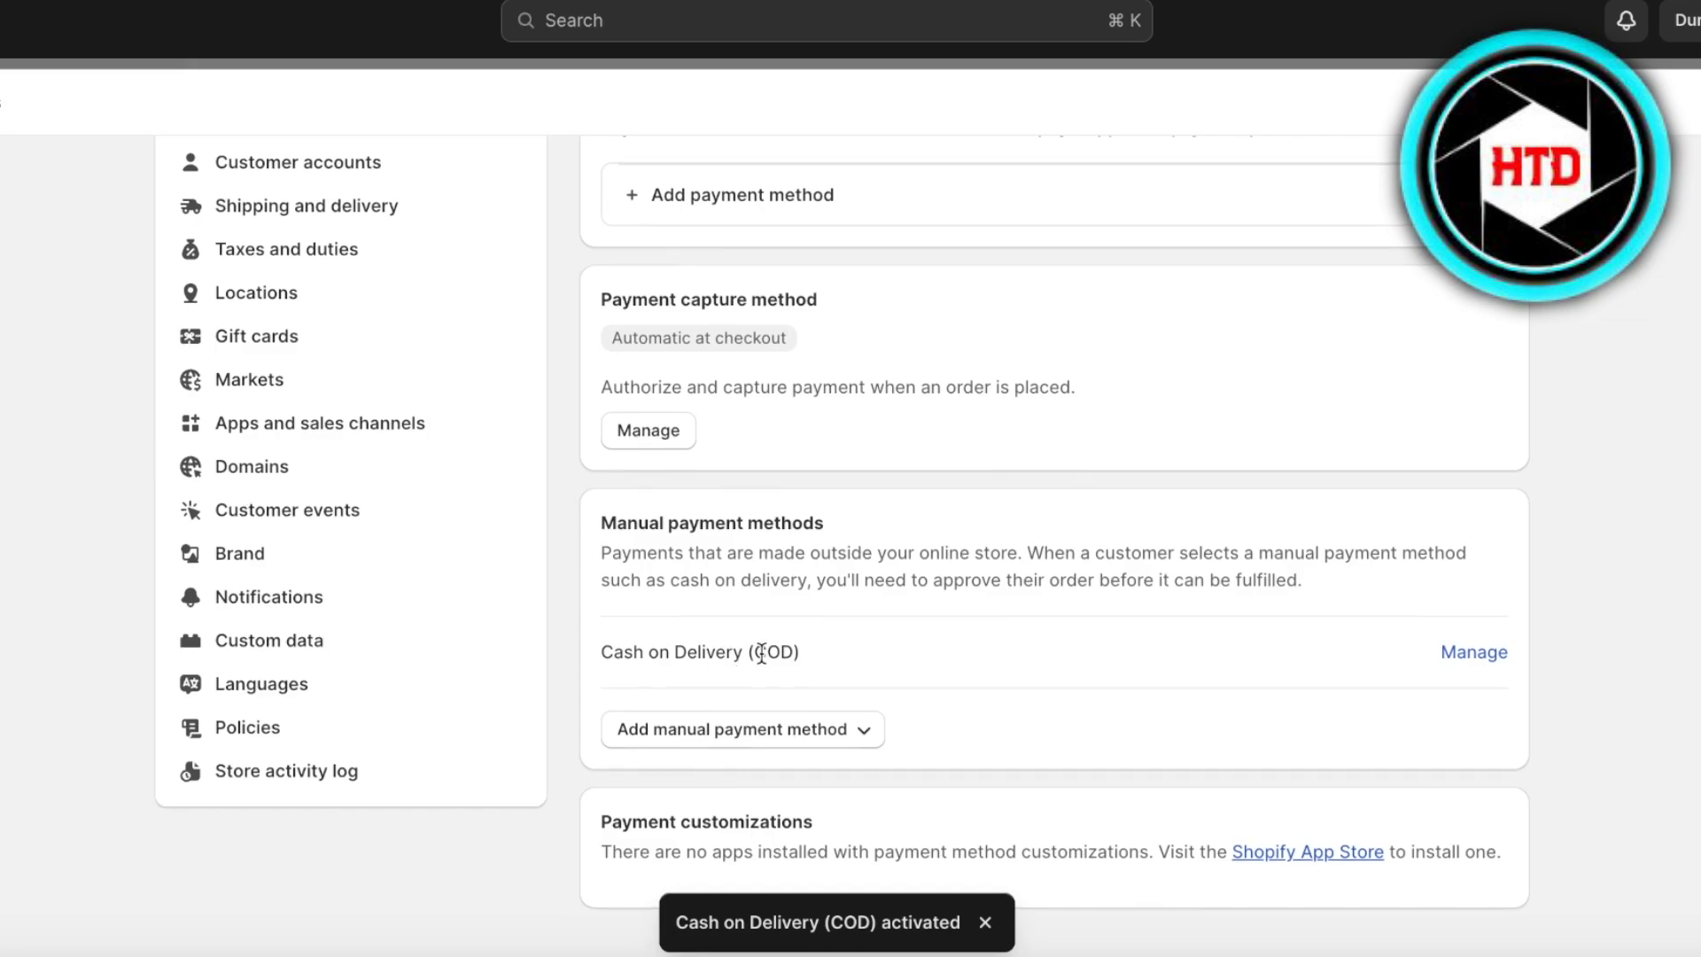
Step: Open the Checkout settings and review the contact method, customer information, marketing, tipping and address collection options
scroll(758, 652, "down", 2)
scroll(762, 653, "up", 6)
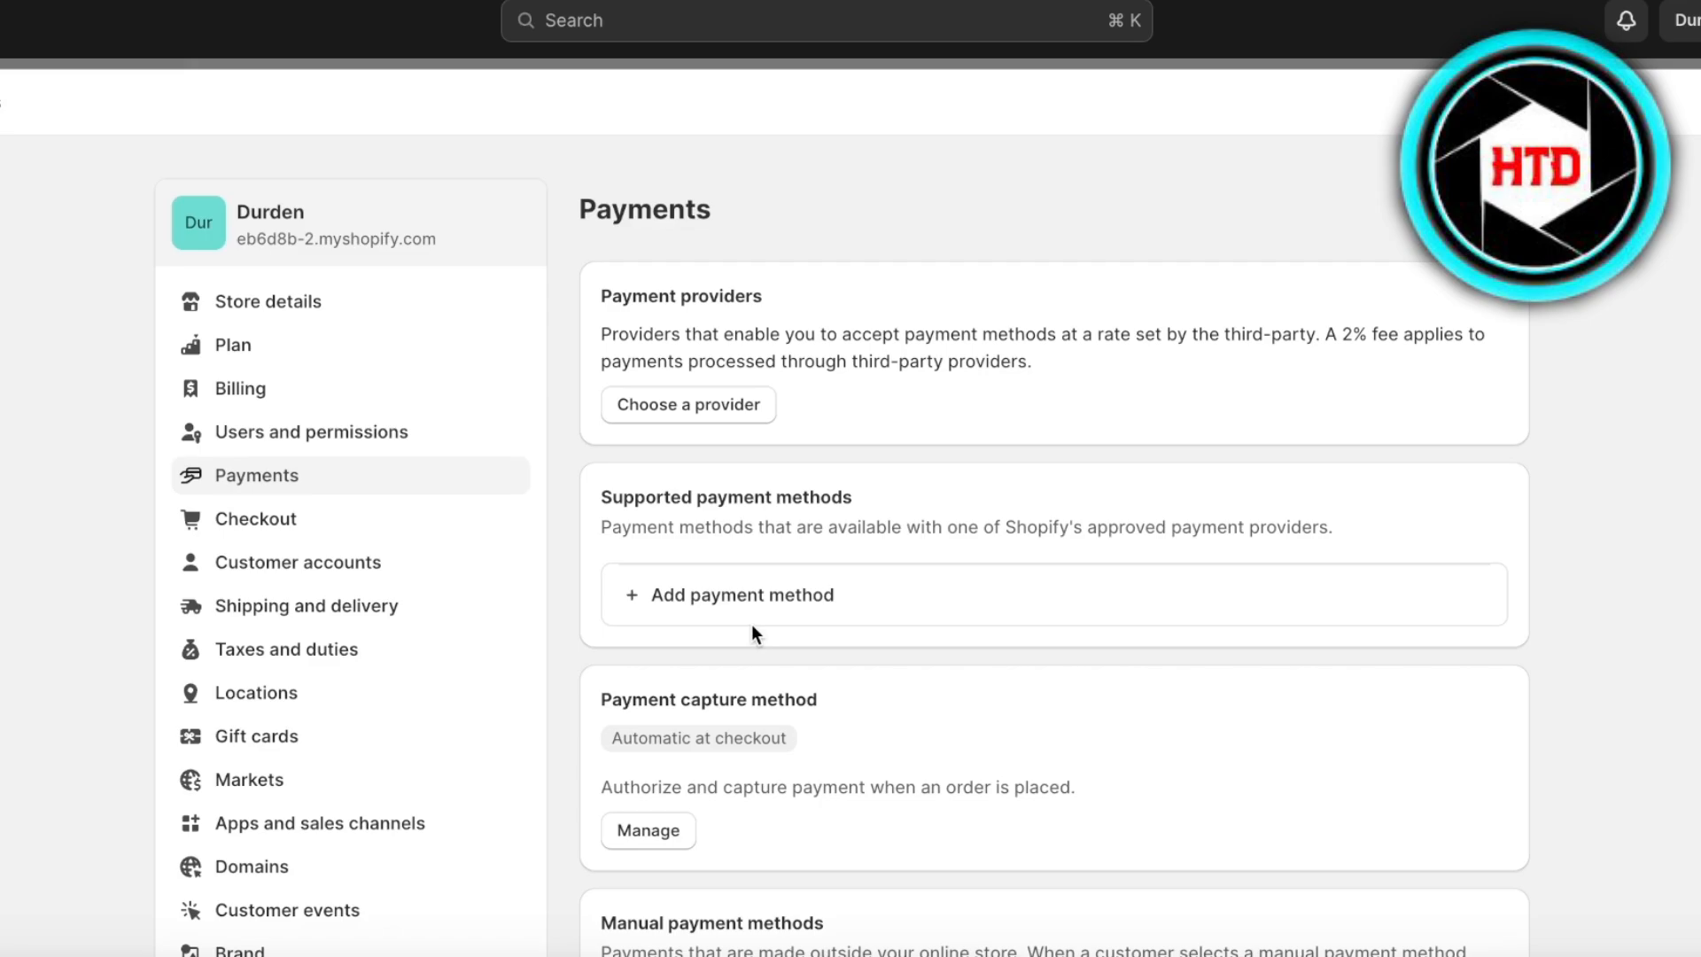
left_click(441, 540)
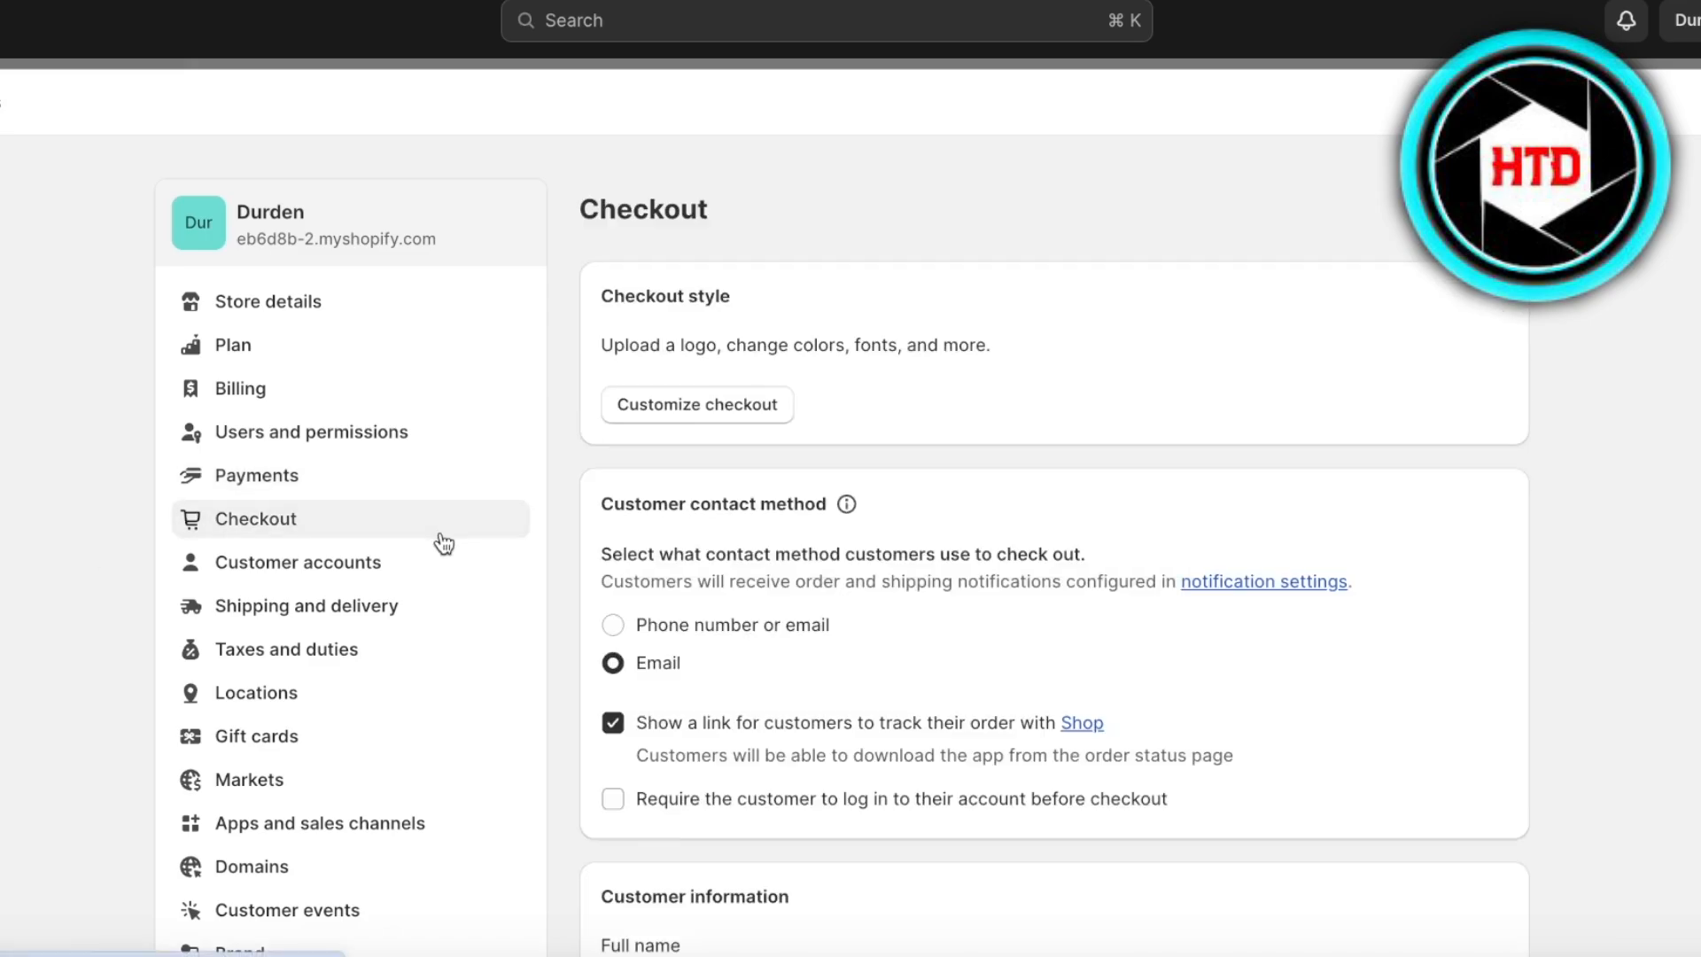
scroll(1497, 294, "down", 15)
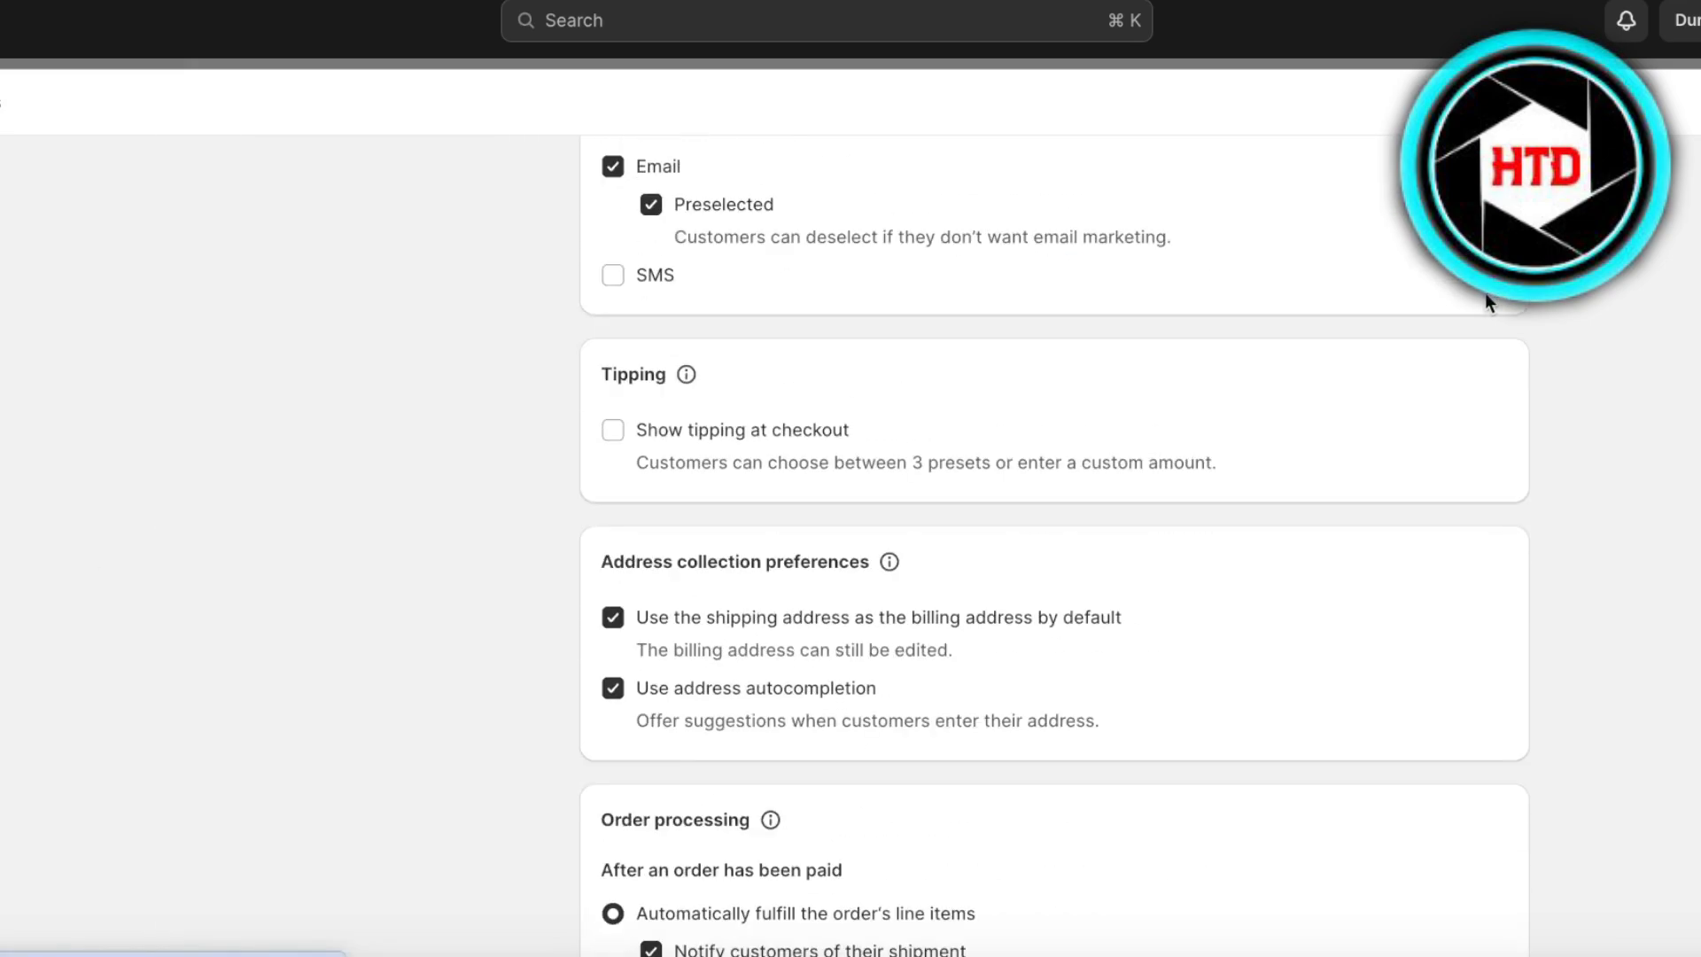
scroll(1479, 299, "up", 15)
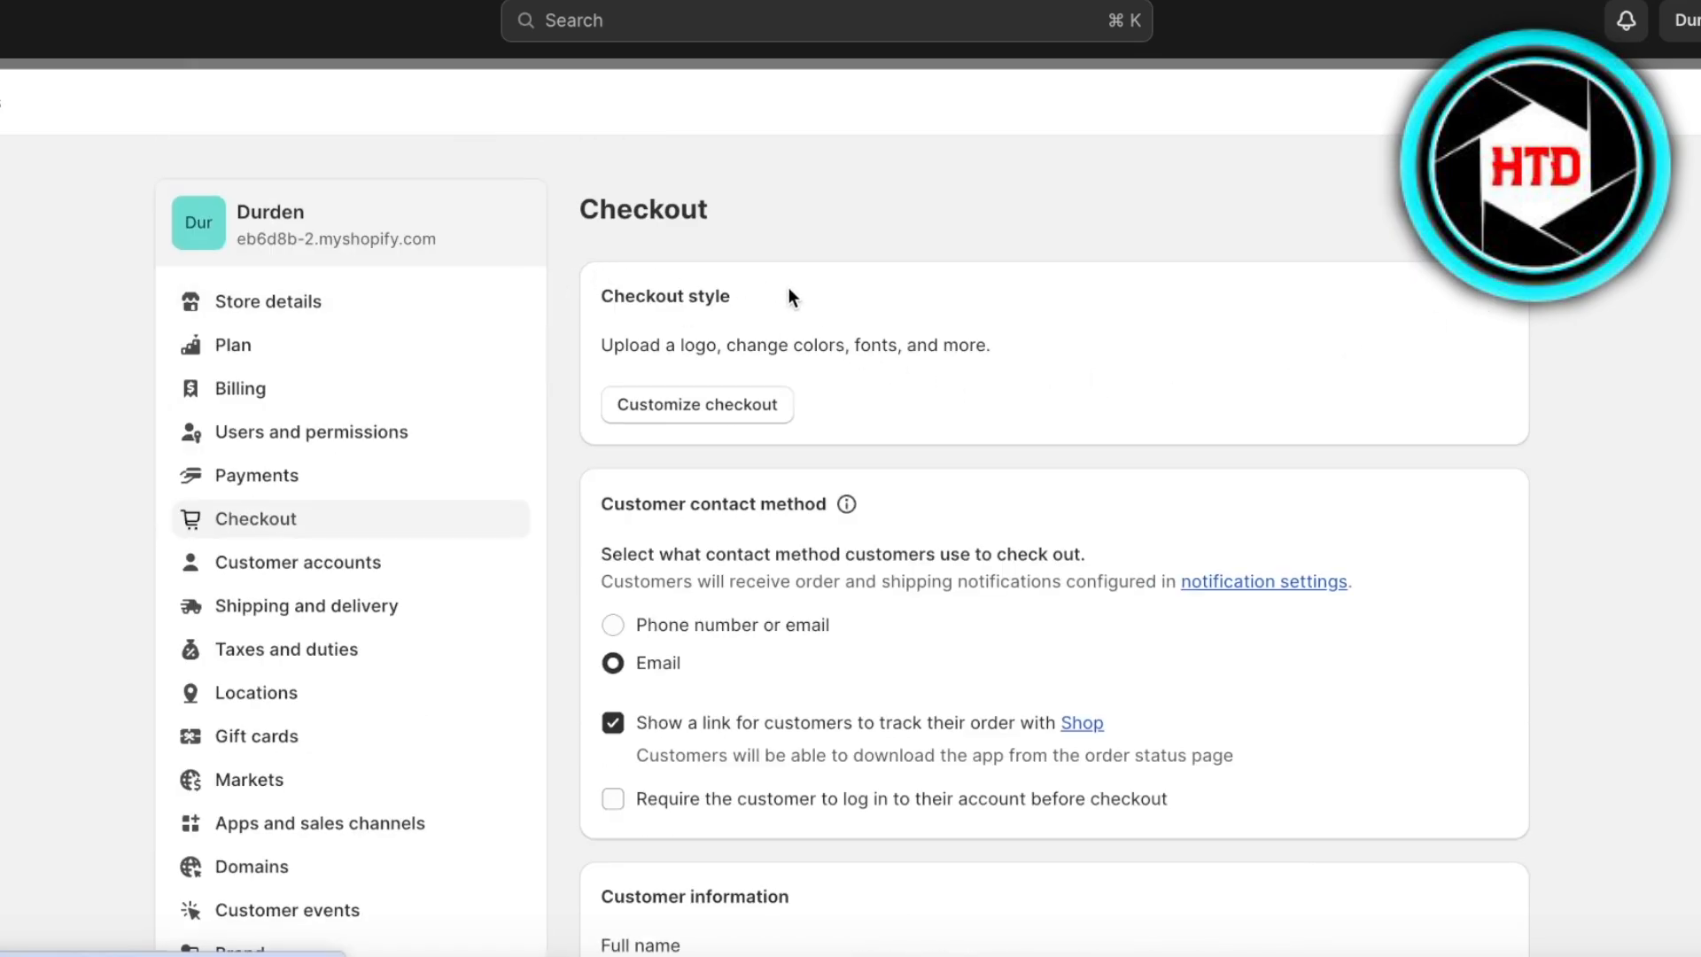
scroll(789, 296, "down", 6)
scroll(785, 315, "down", 3)
scroll(758, 168, "up", 4)
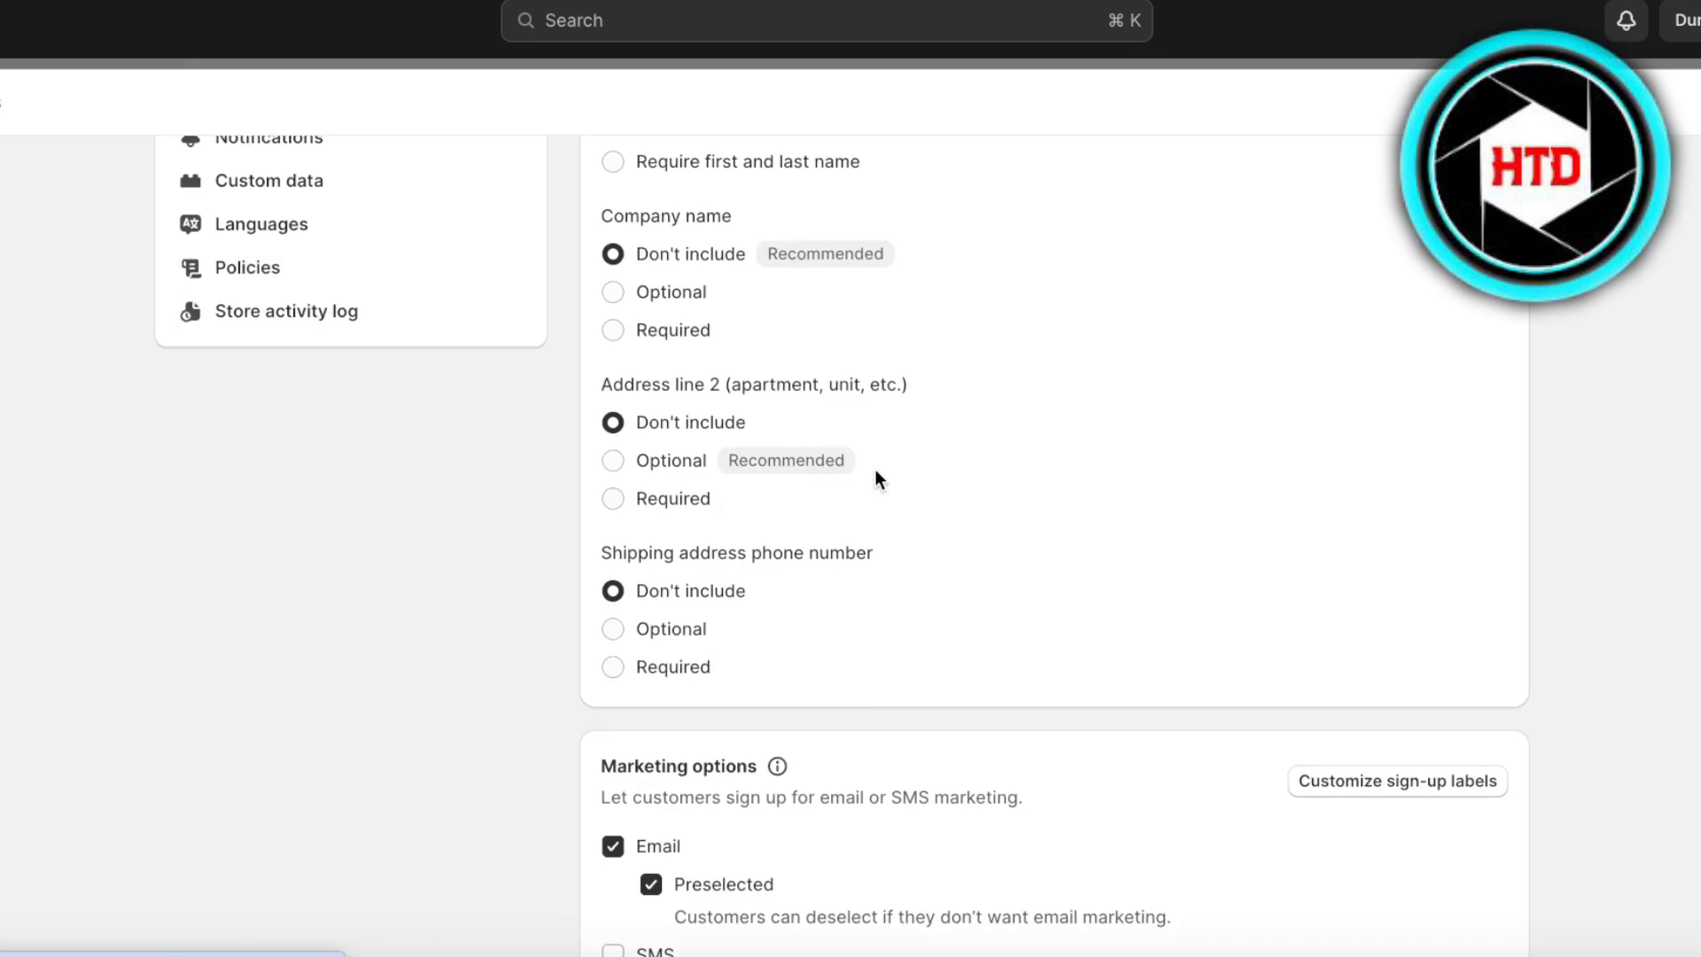
scroll(875, 479, "down", 3)
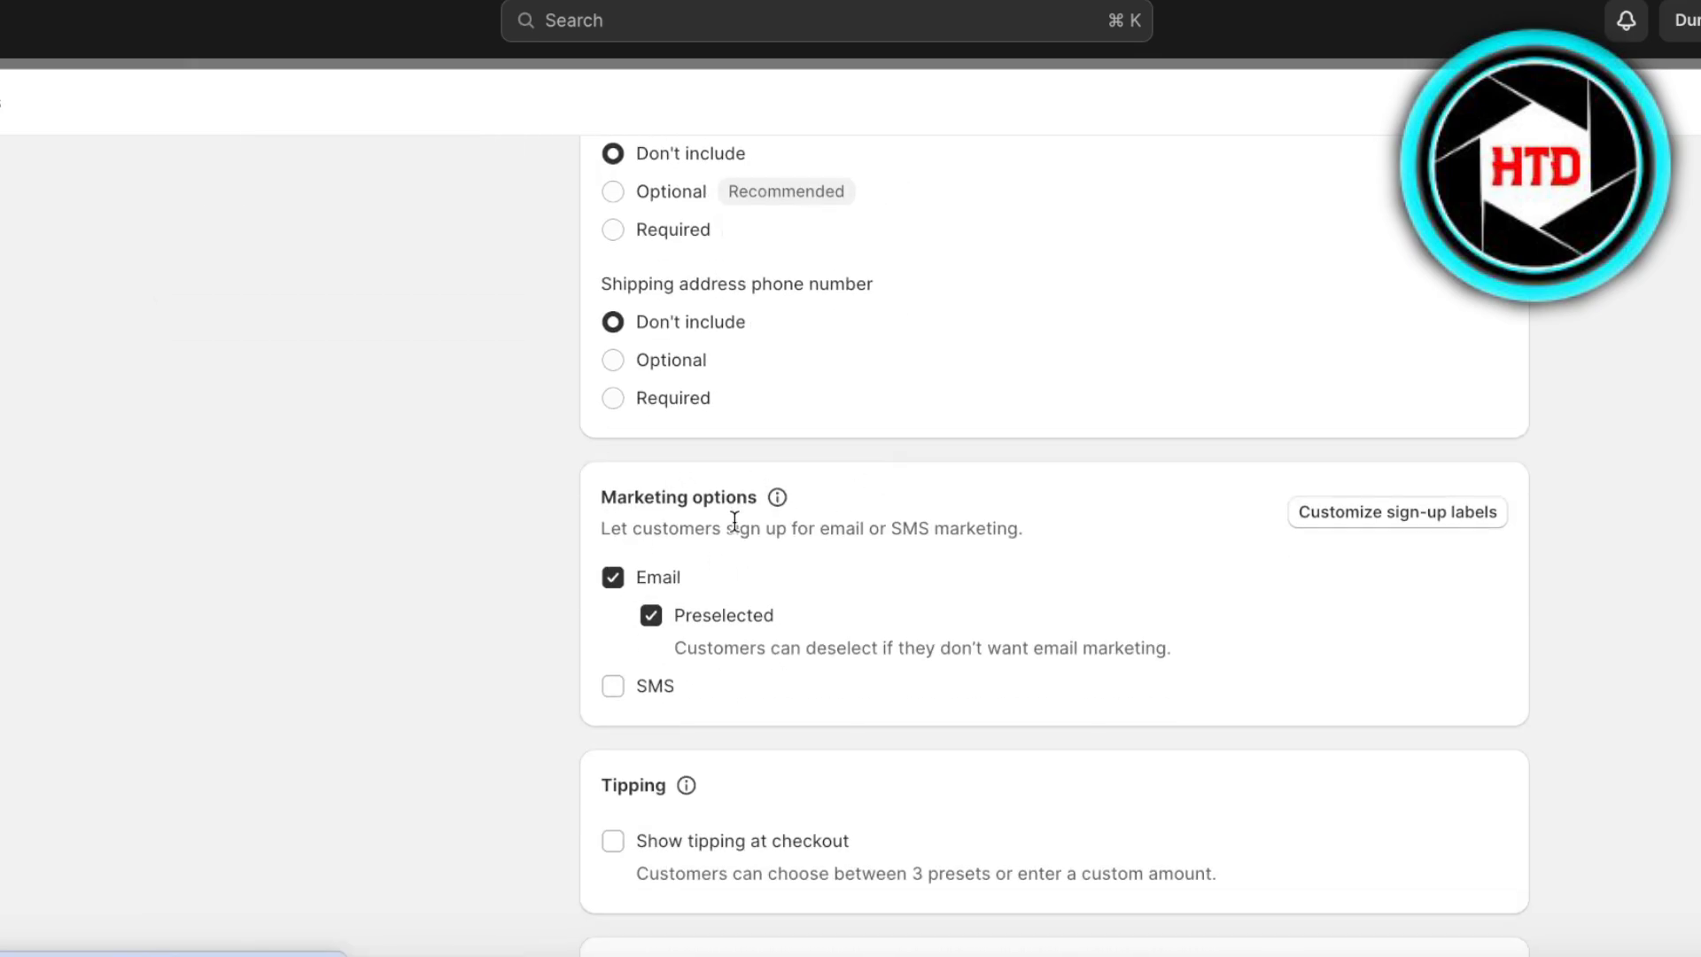
scroll(691, 525, "down", 4)
scroll(659, 512, "down", 4)
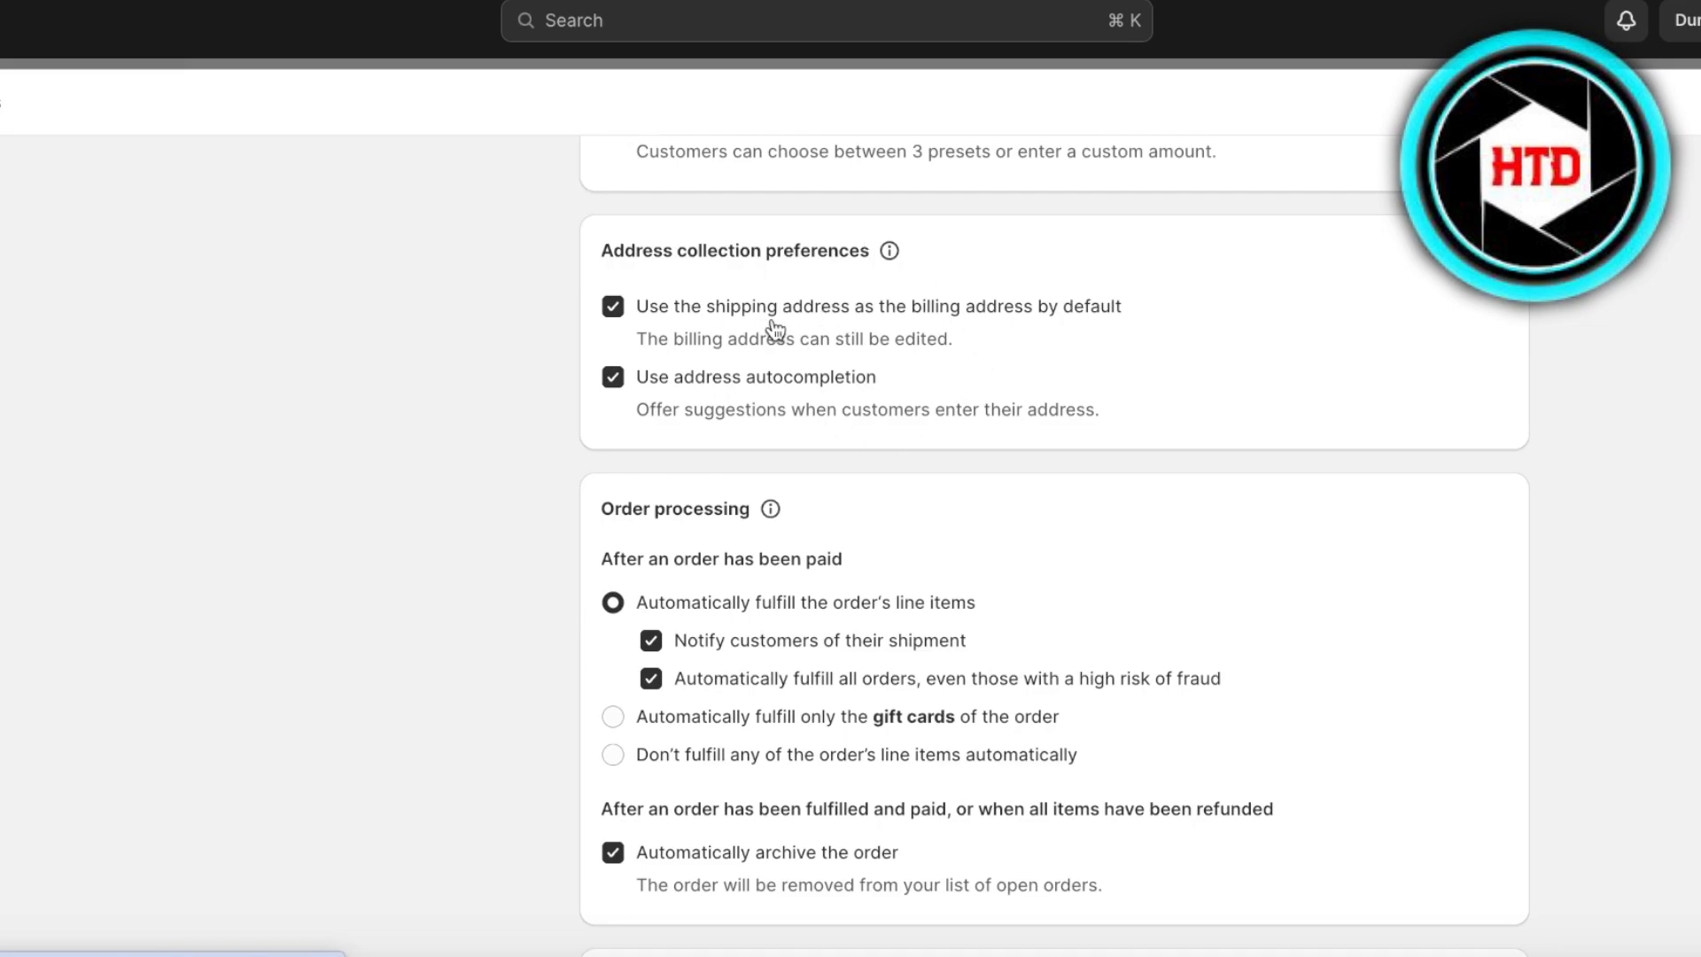
Step: Toggle the option to use the shipping address as the billing address by default off and back on
left_click_drag(670, 307, 1032, 310)
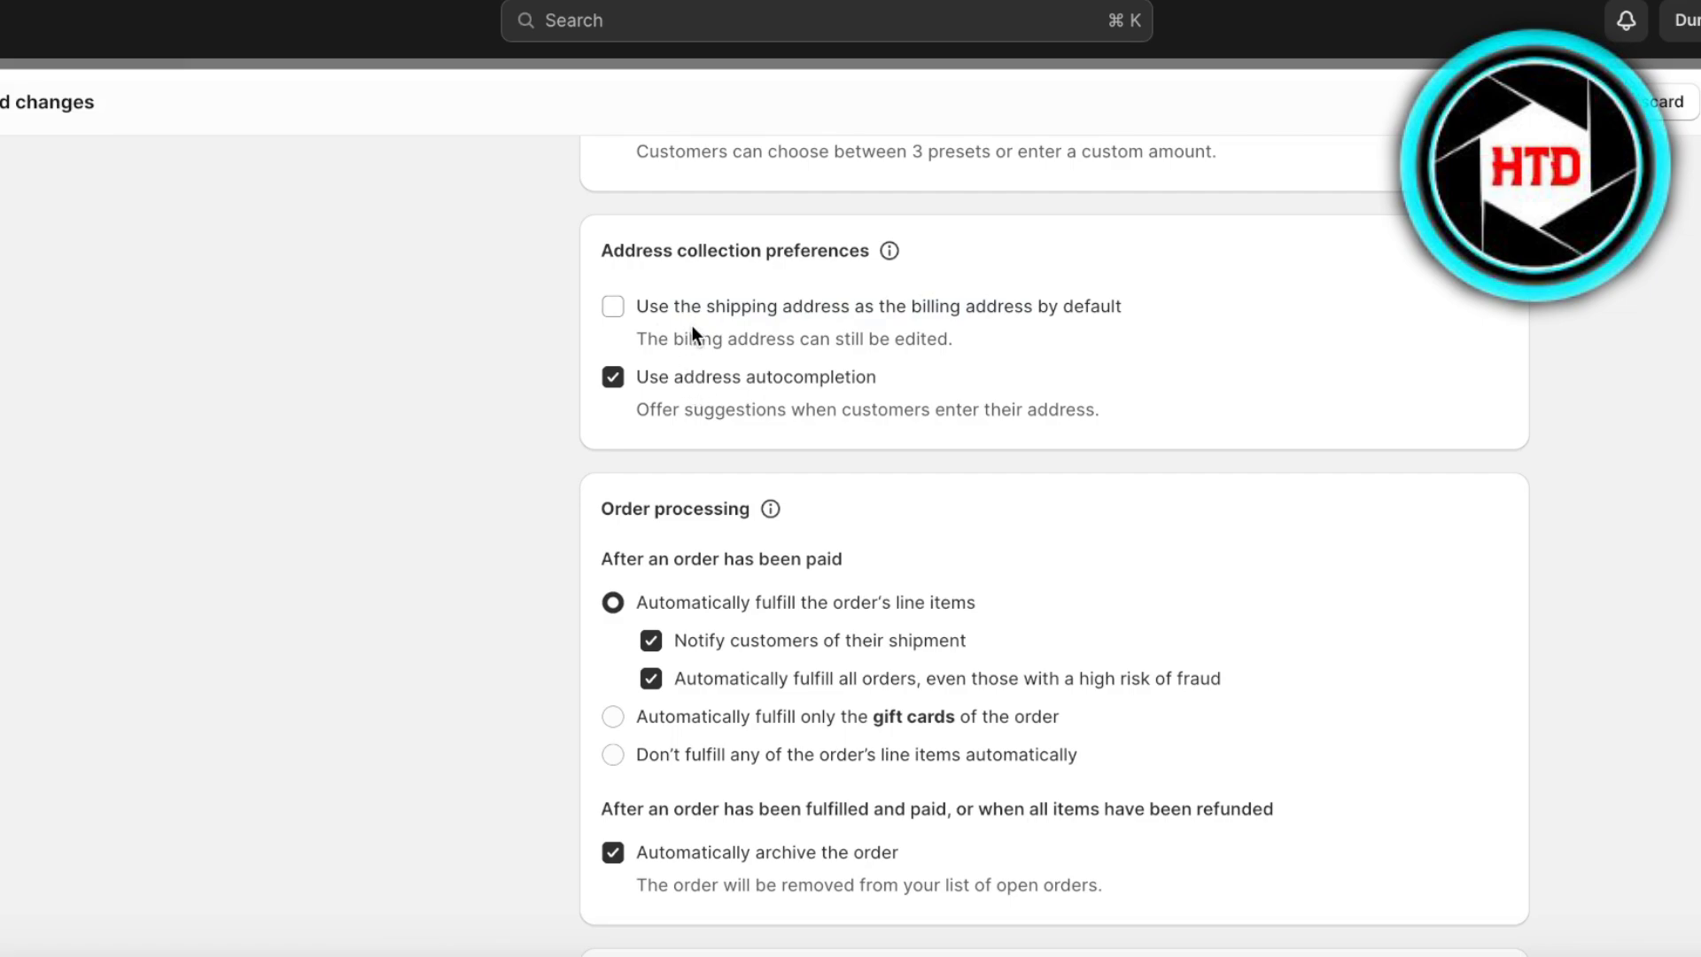
left_click(621, 312)
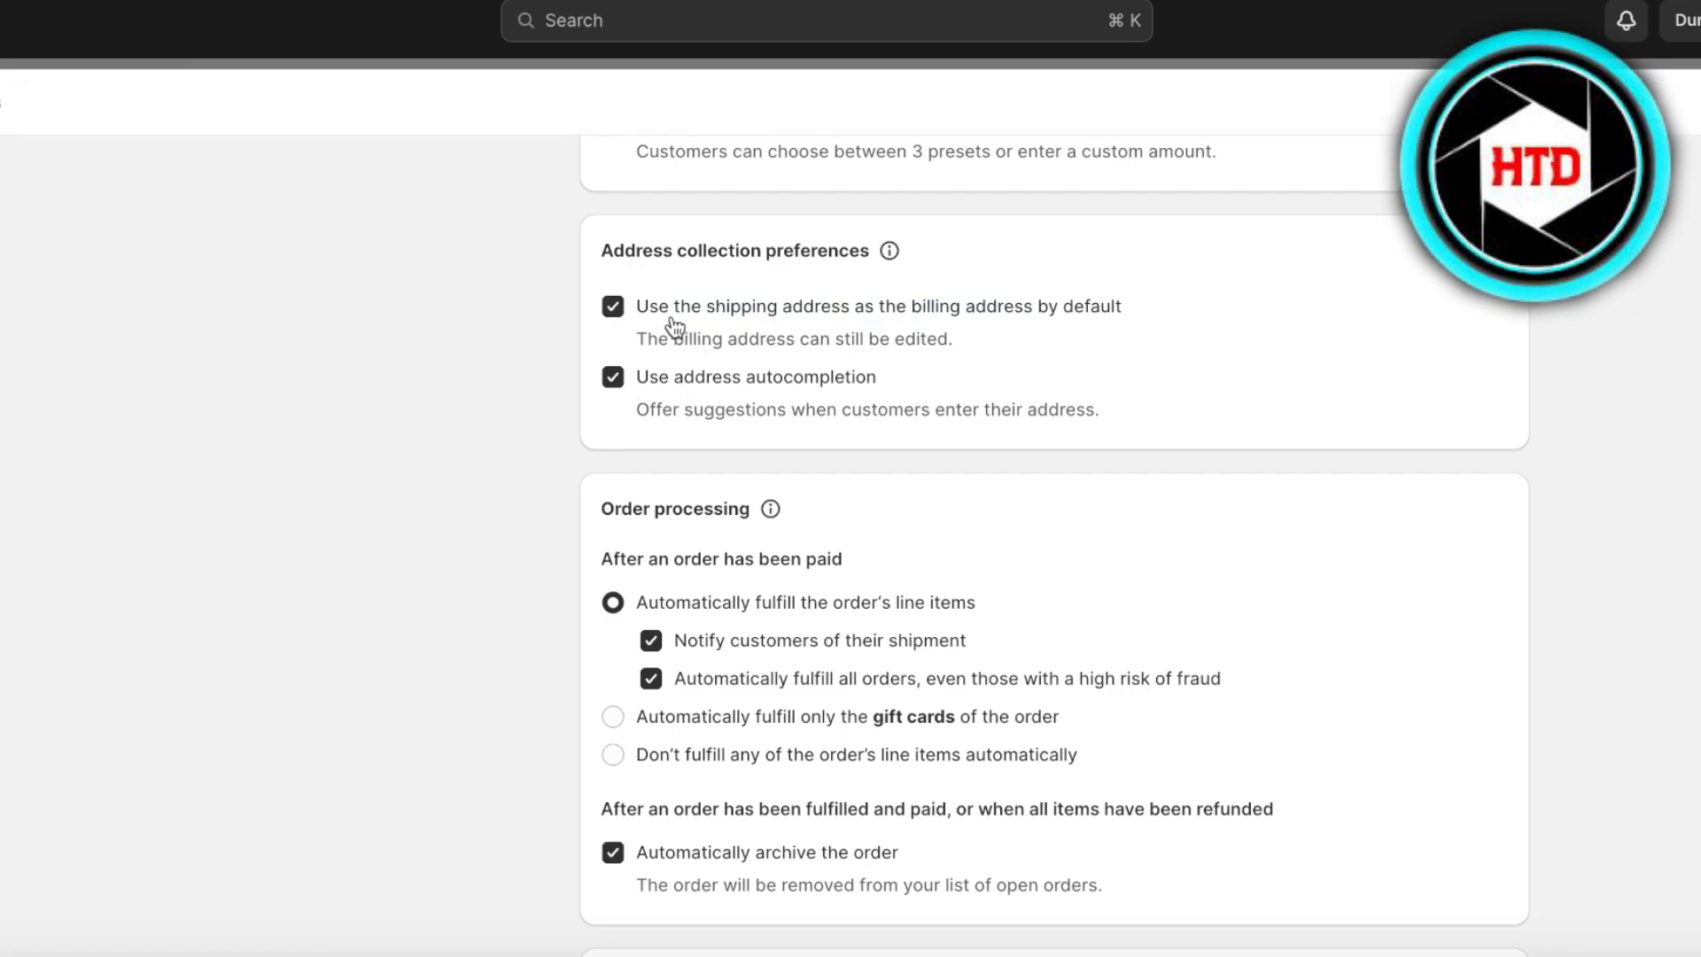
left_click(623, 312)
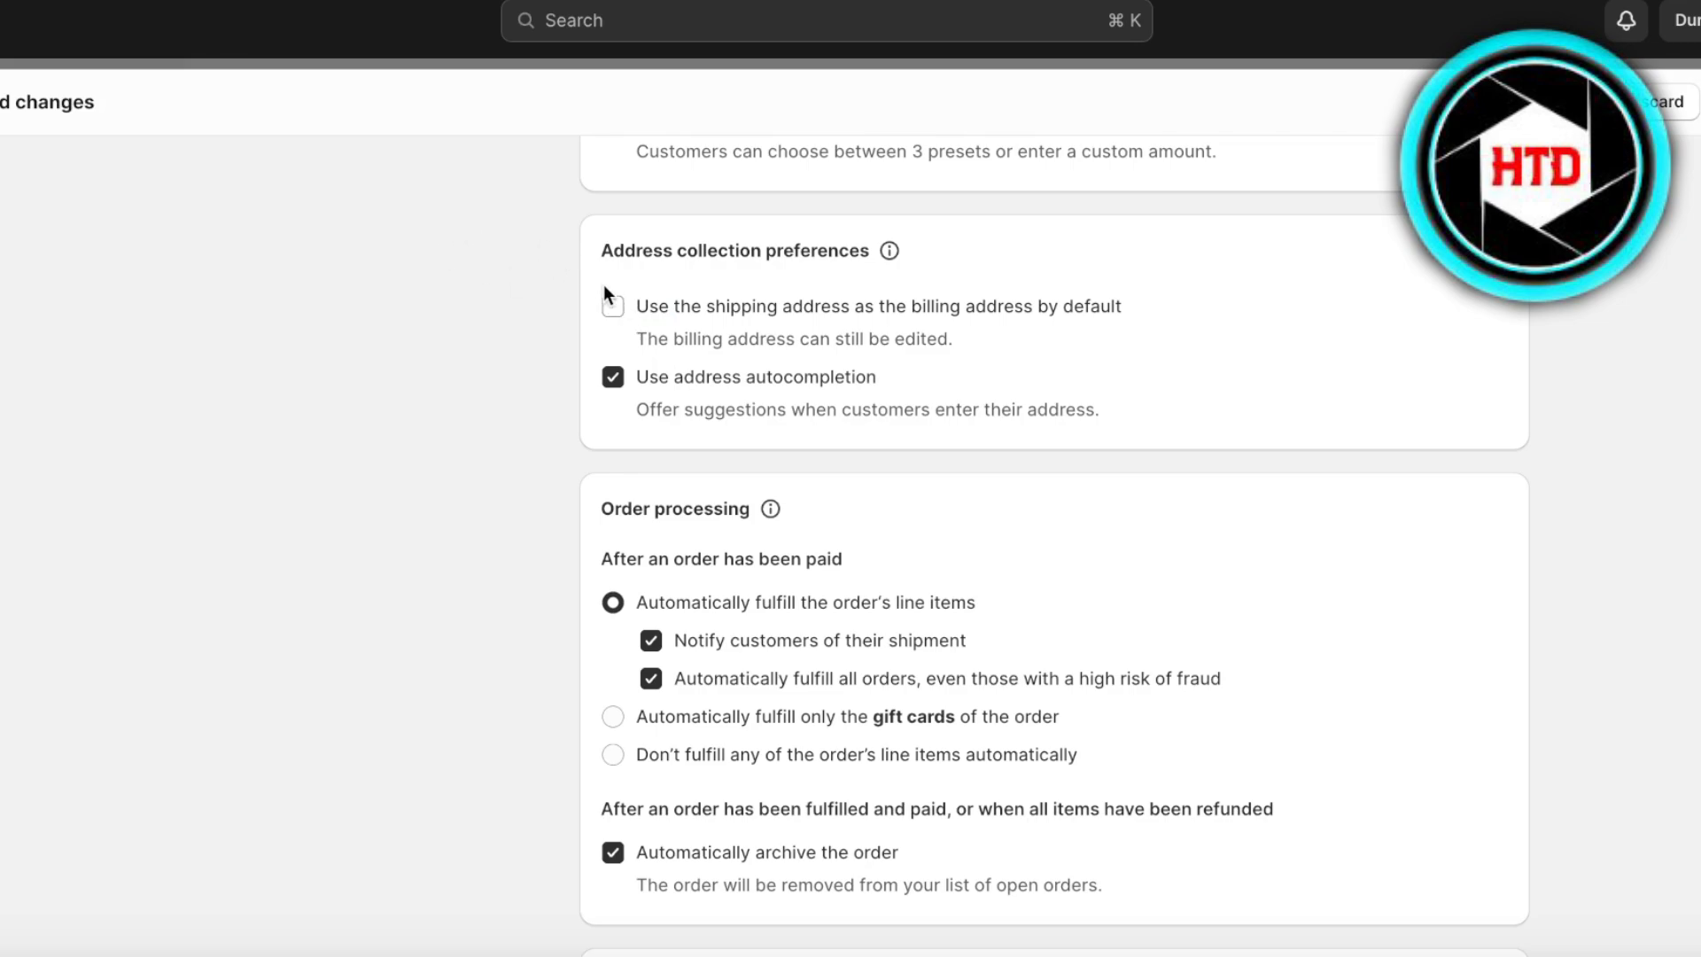
left_click(612, 305)
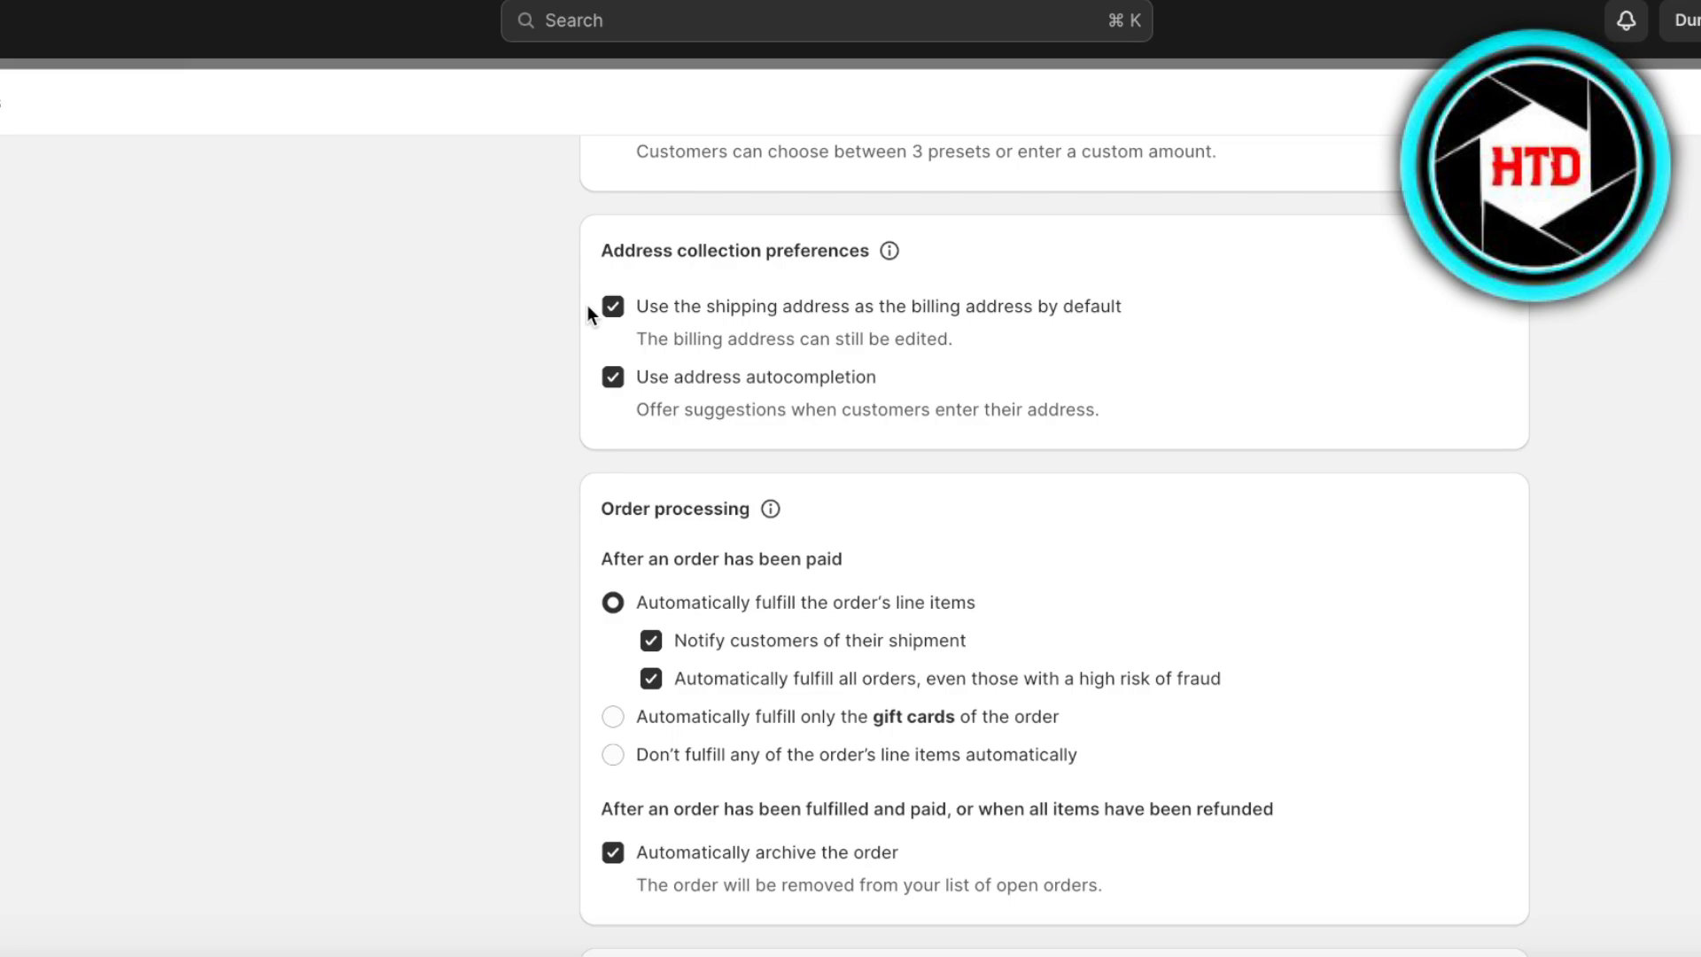
Step: Review the checkout's order processing, order status page, language and rules sections
scroll(565, 353, "down", 1)
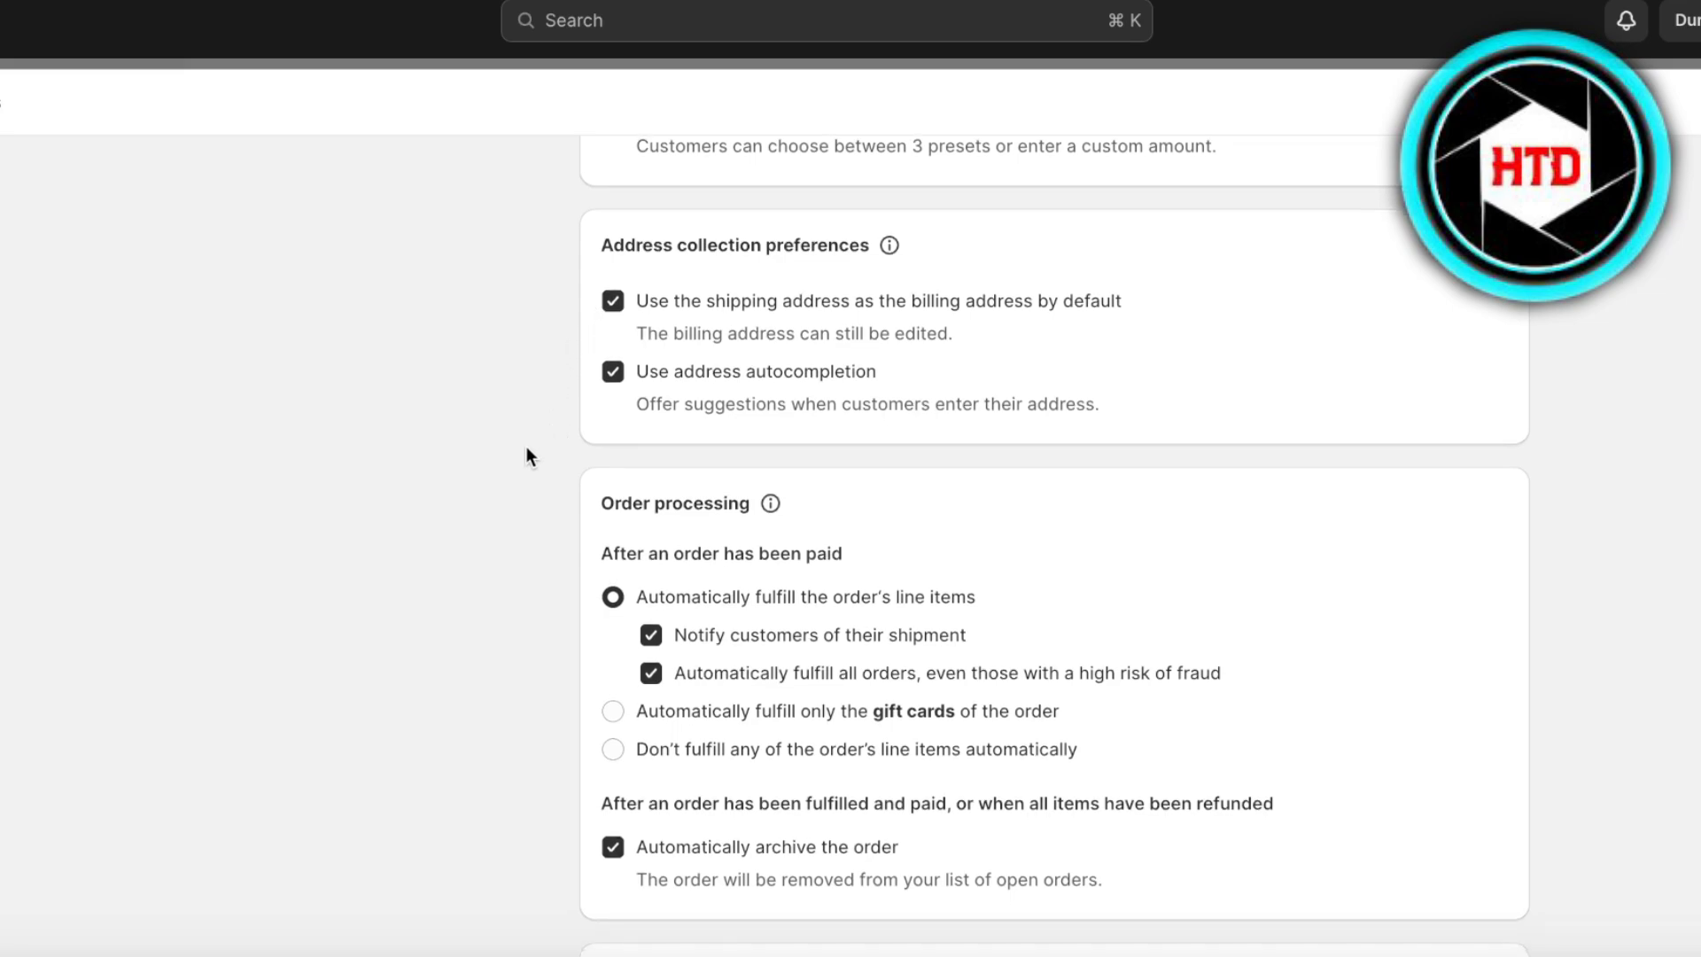
scroll(528, 450, "down", 3)
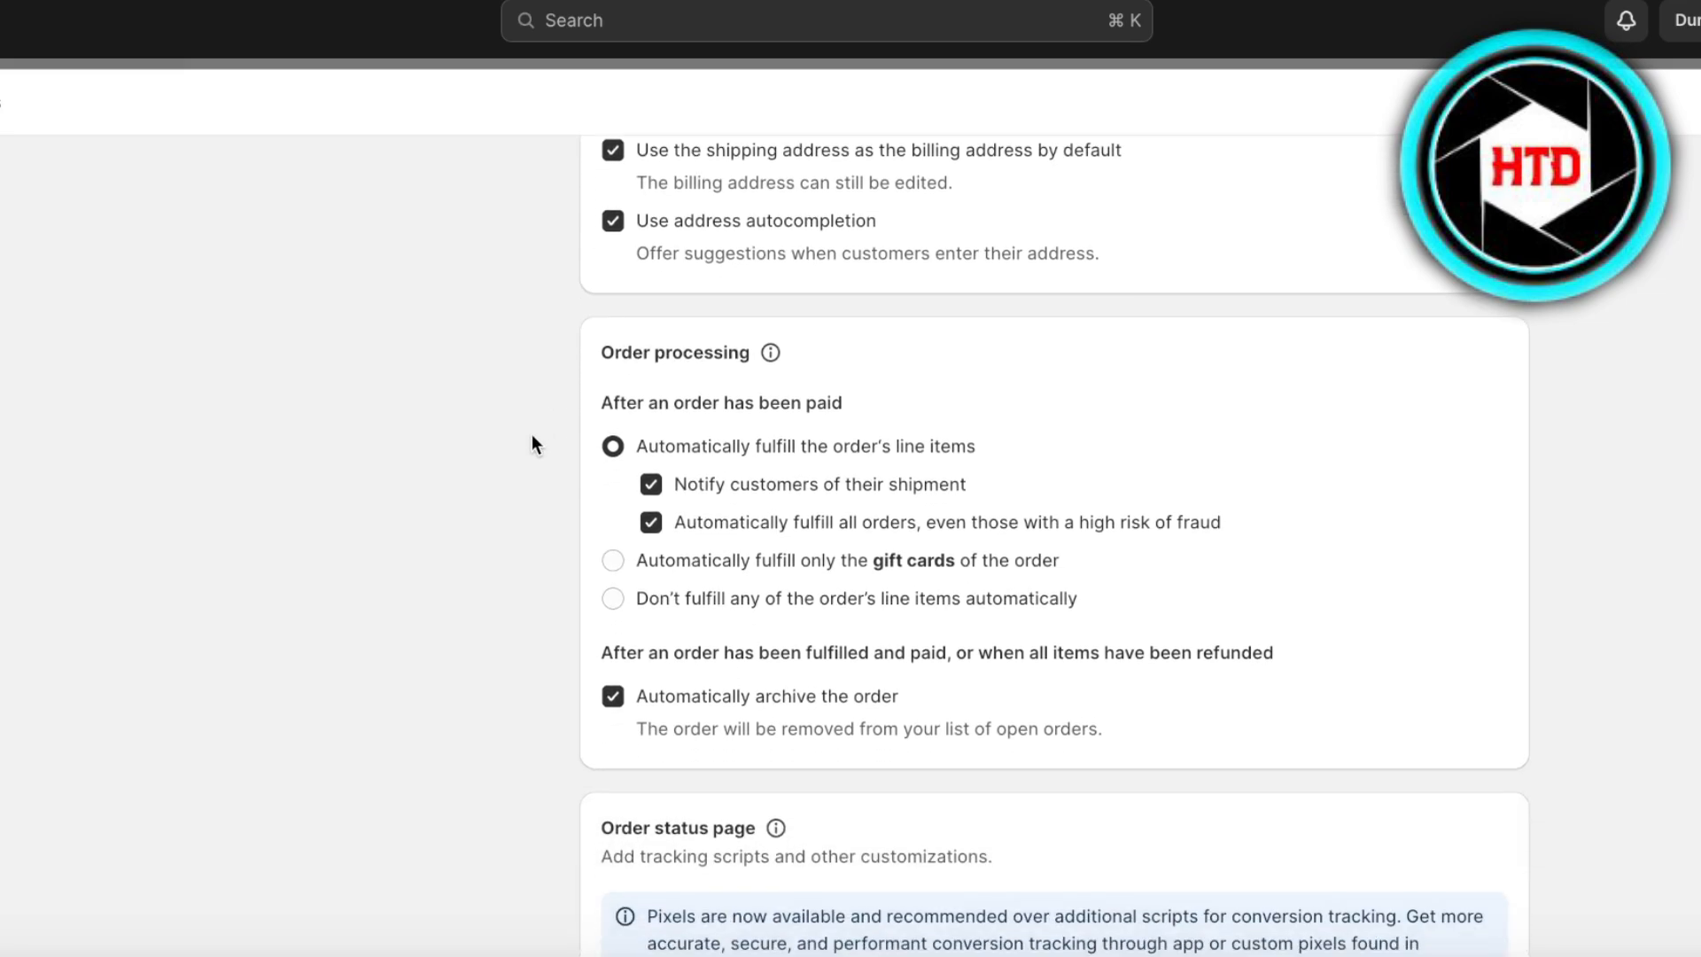
scroll(810, 406, "down", 3)
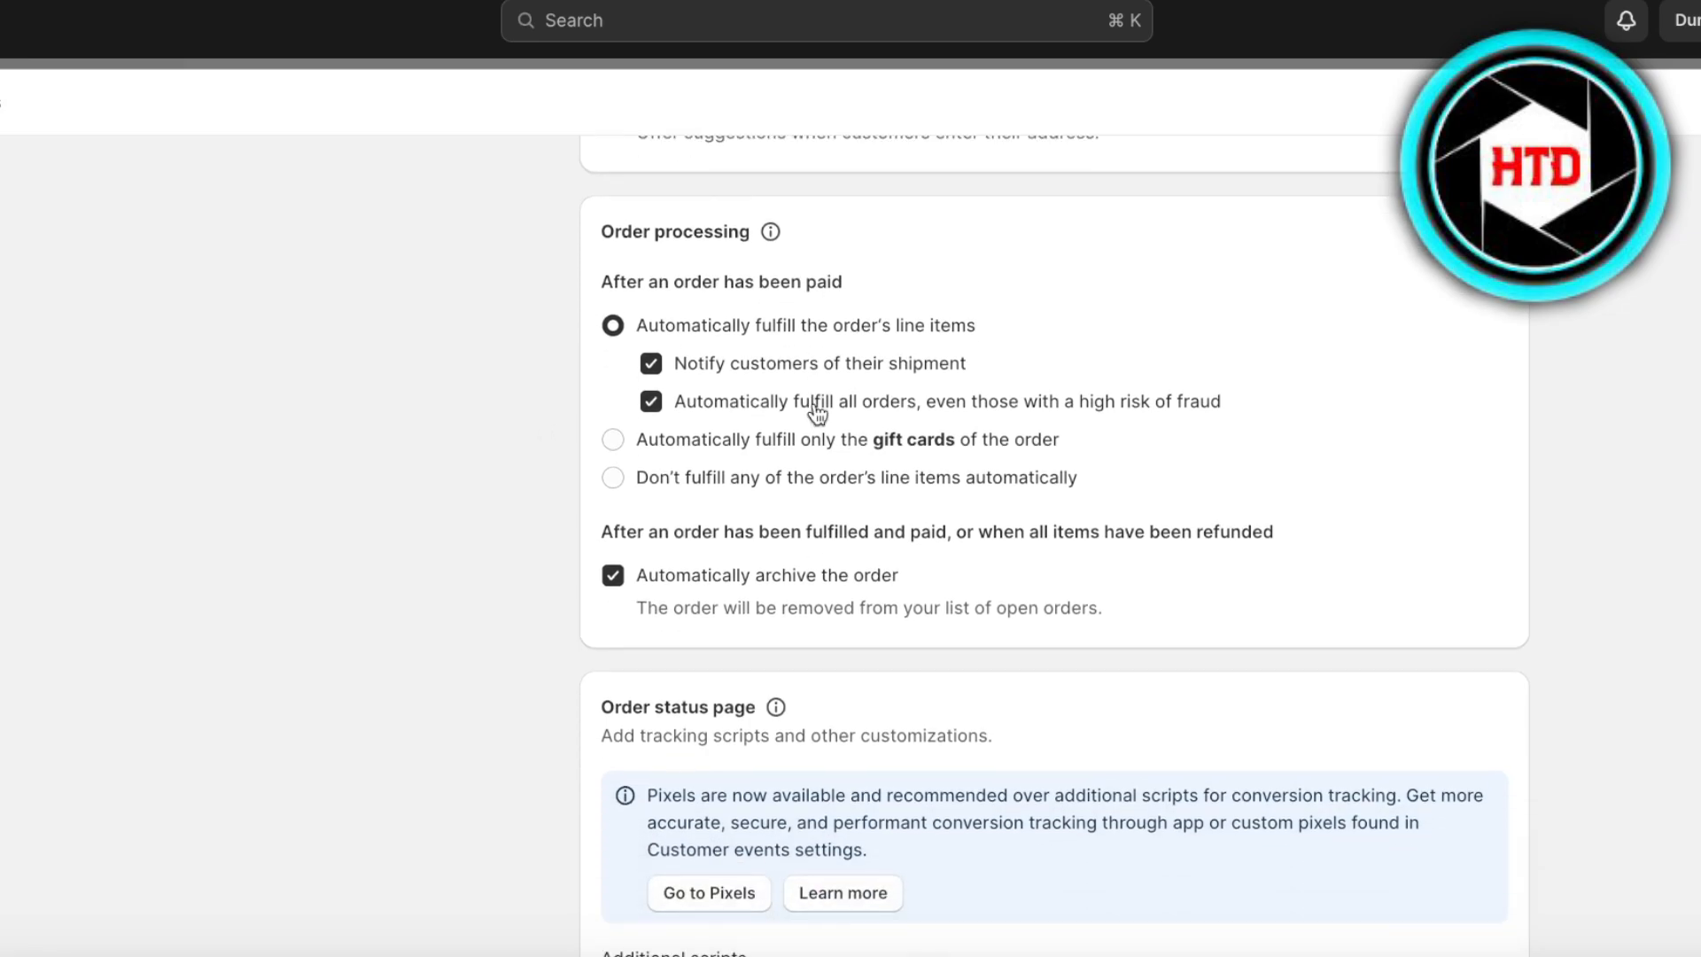
mouse_move(771, 253)
scroll(656, 463, "down", 8)
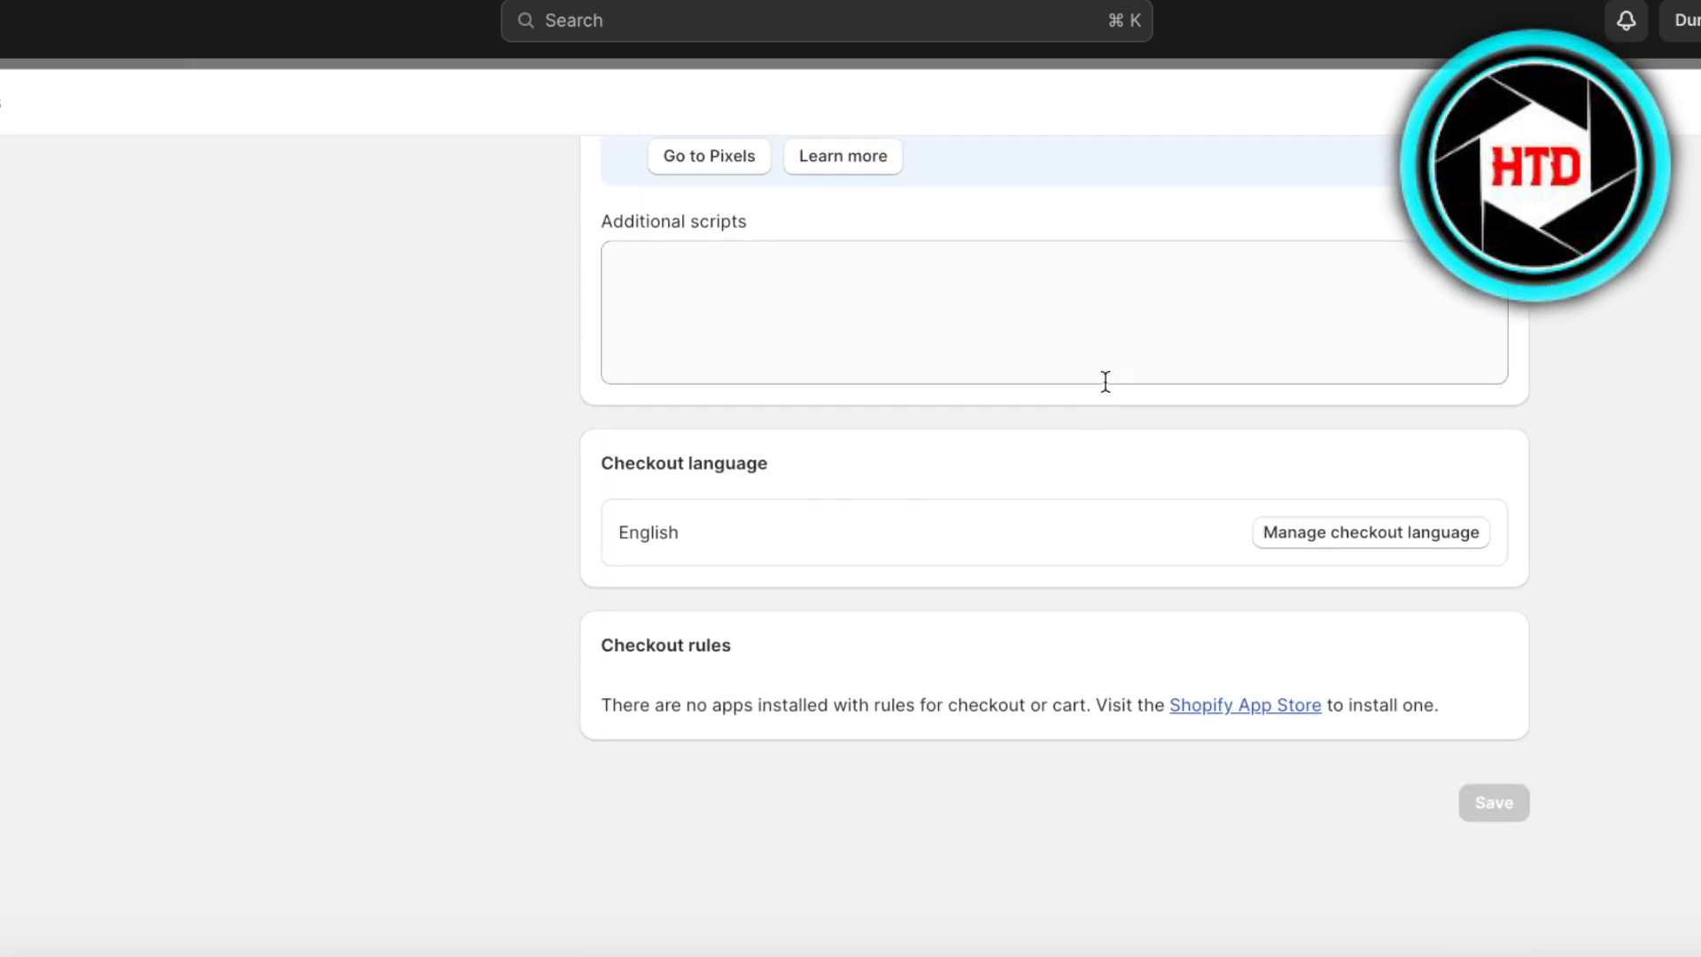
scroll(1444, 390, "up", 15)
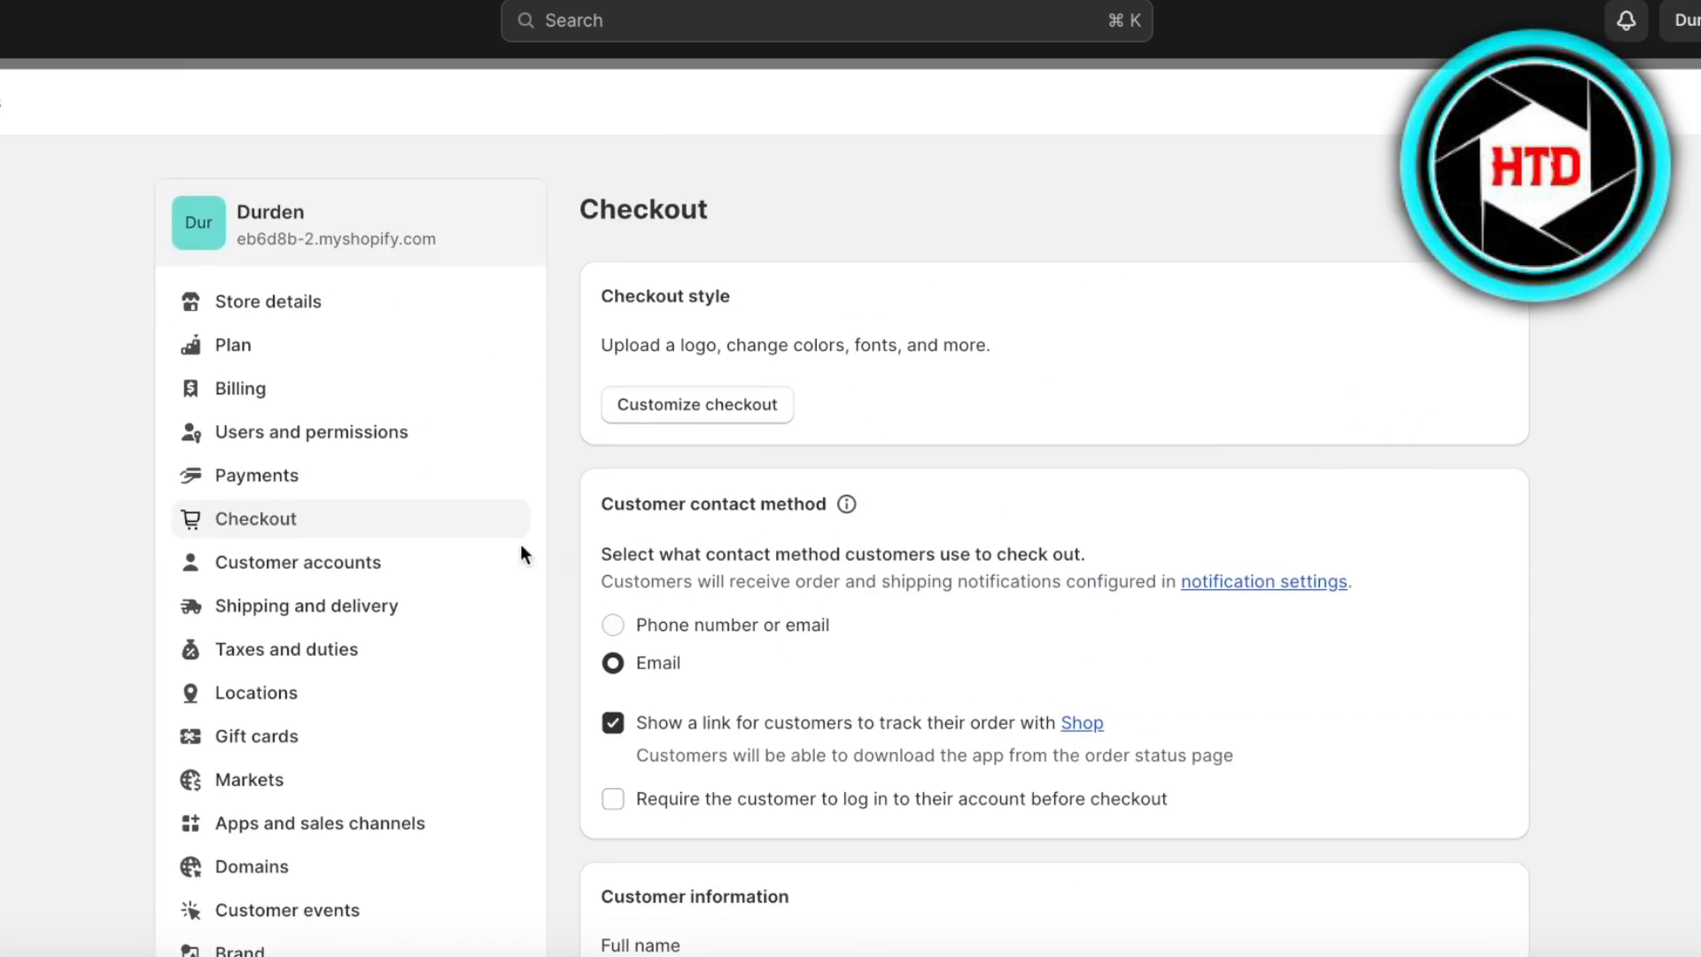
Step: Open the Shipping and delivery settings and look through the shipping rates, app profiles and remaining sections
left_click(323, 603)
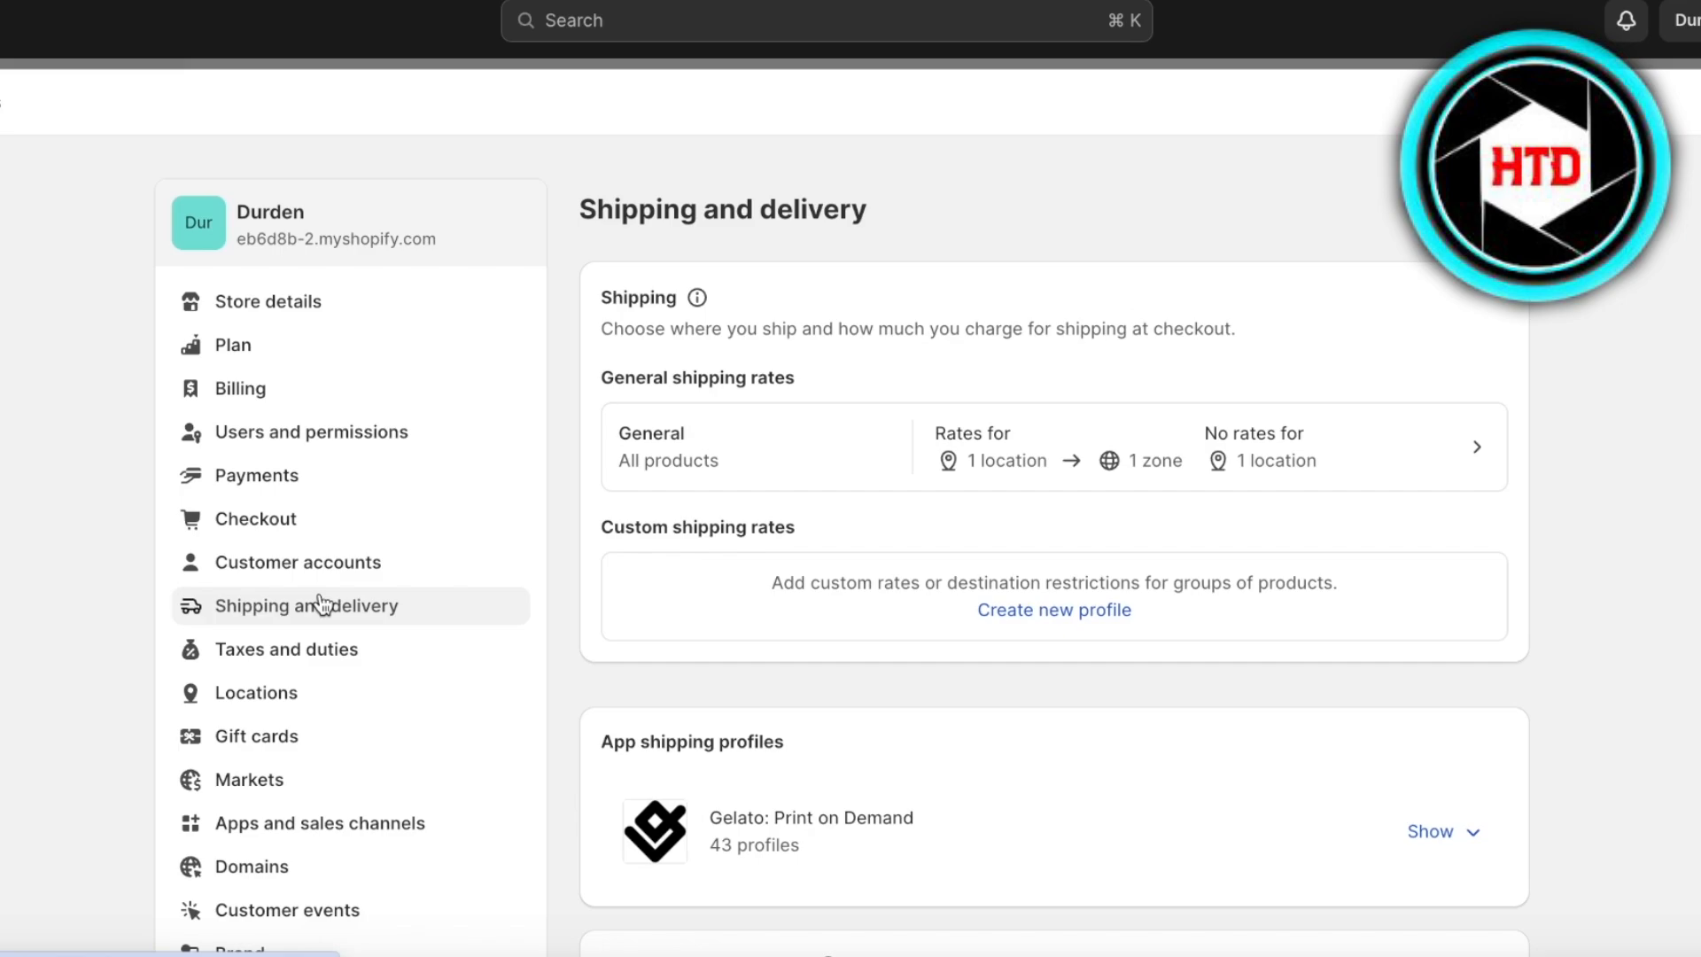
scroll(464, 837, "down", 1)
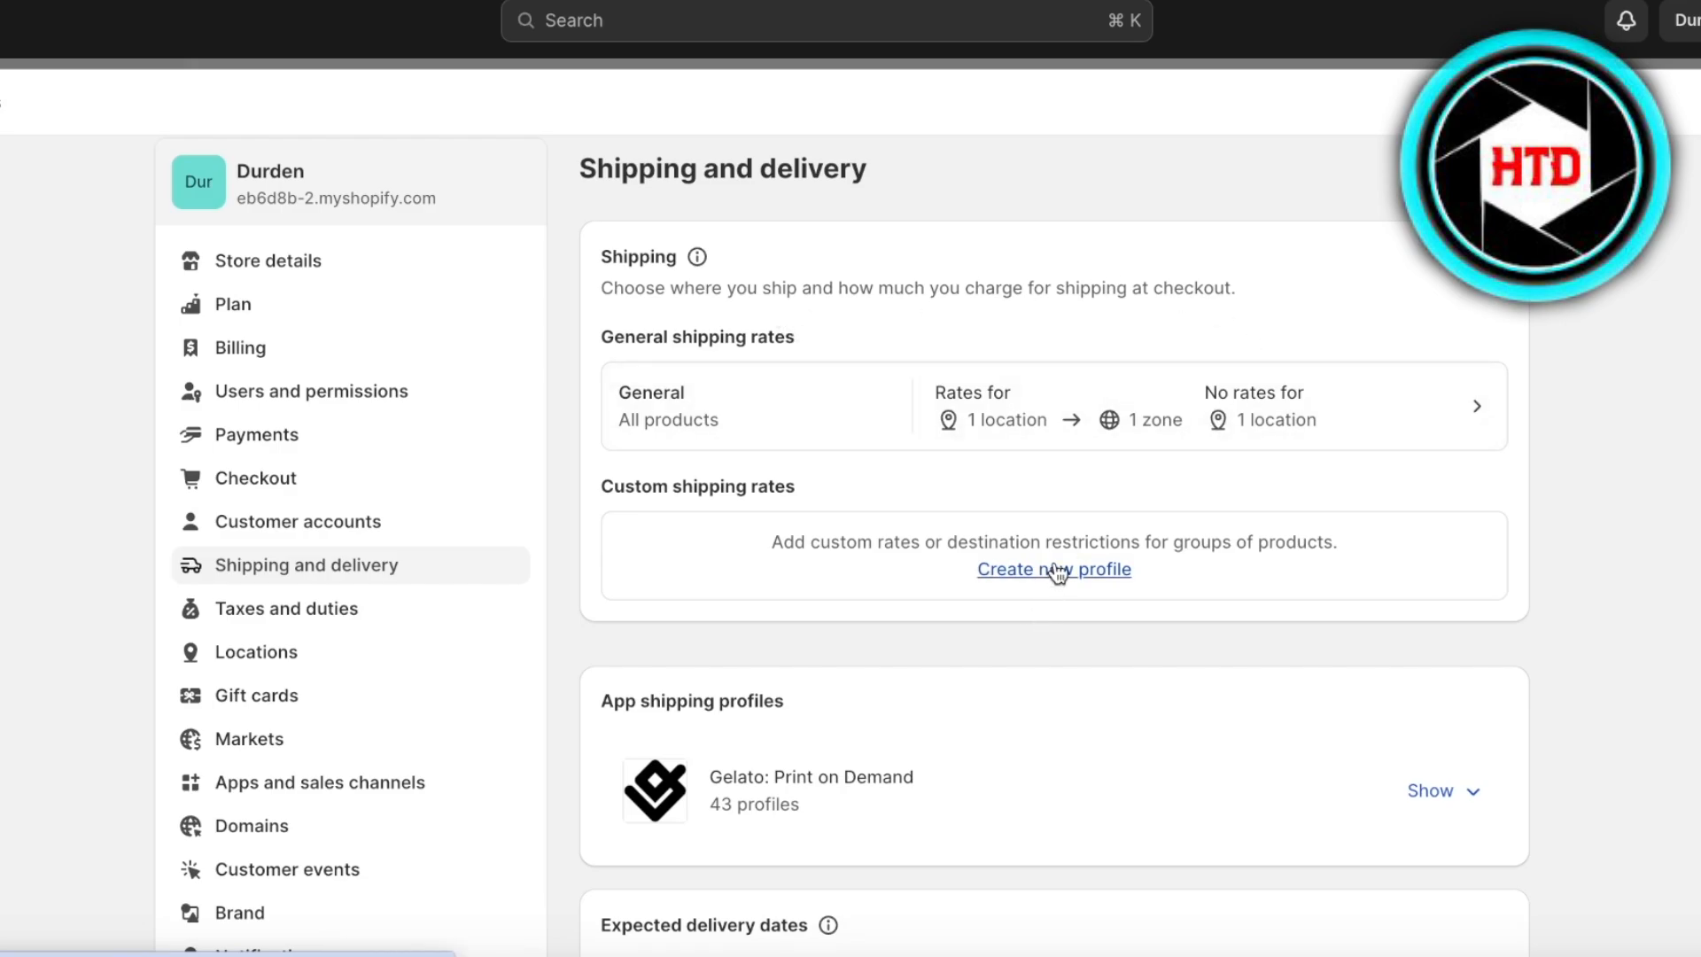
scroll(755, 368, "down", 18)
scroll(769, 370, "up", 19)
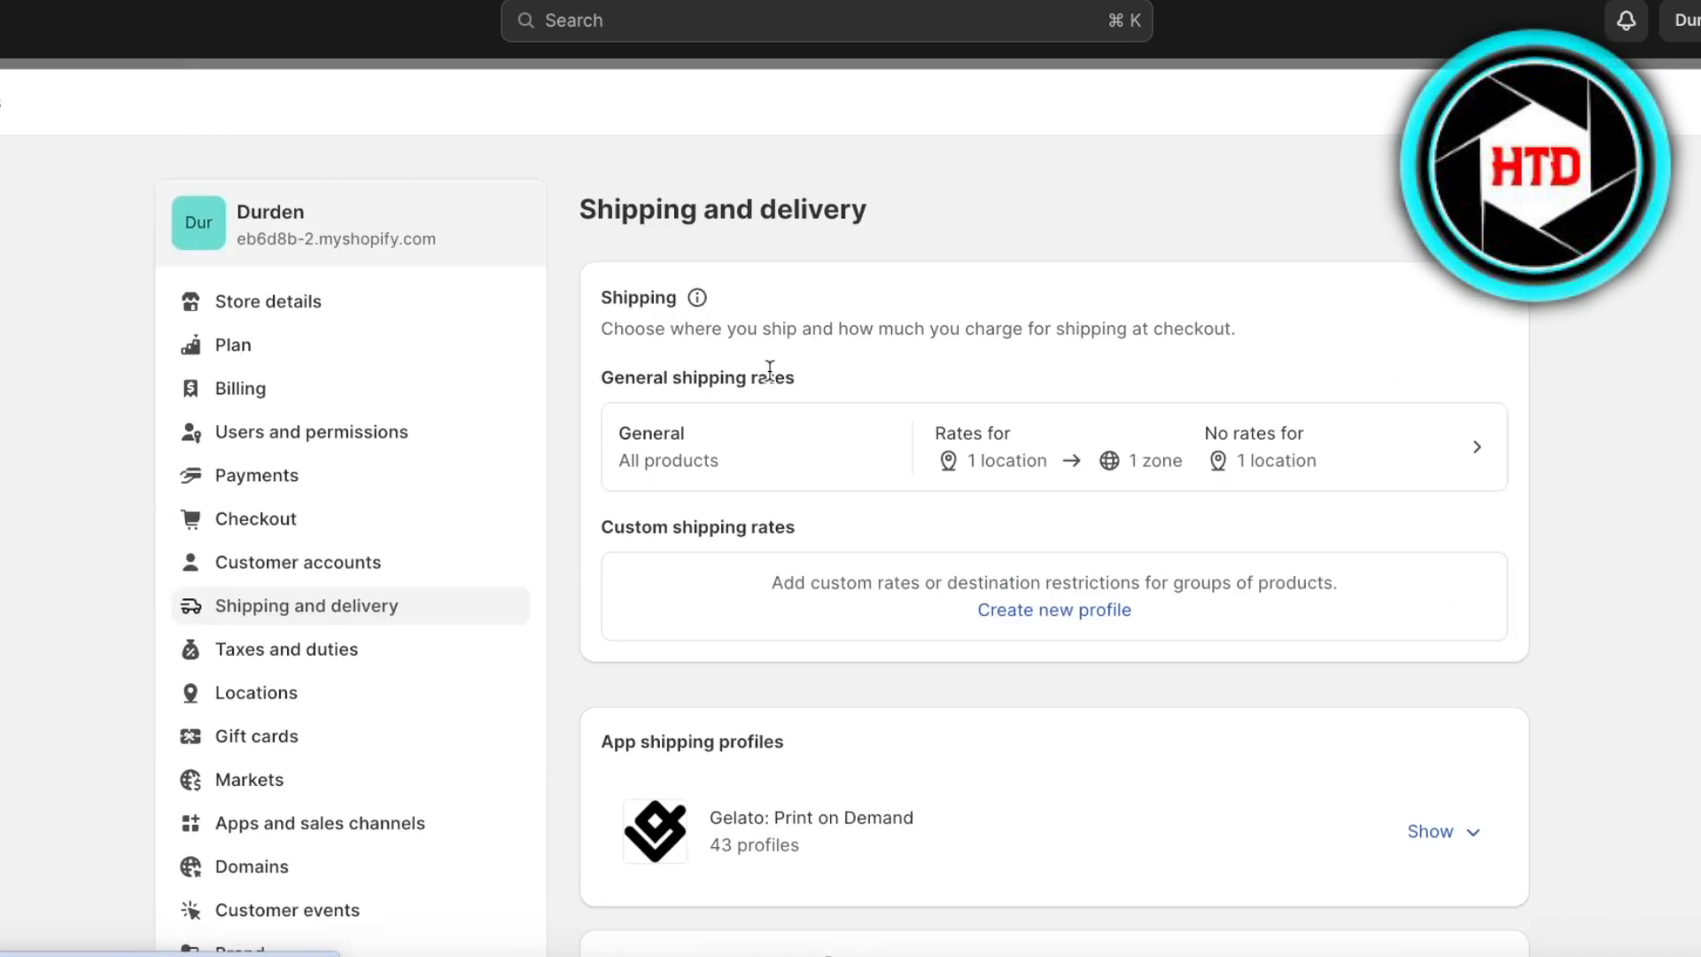
Step: Review the order routing, local delivery, local pickup and remaining sections of the Shipping and delivery settings
scroll(744, 412, "down", 8)
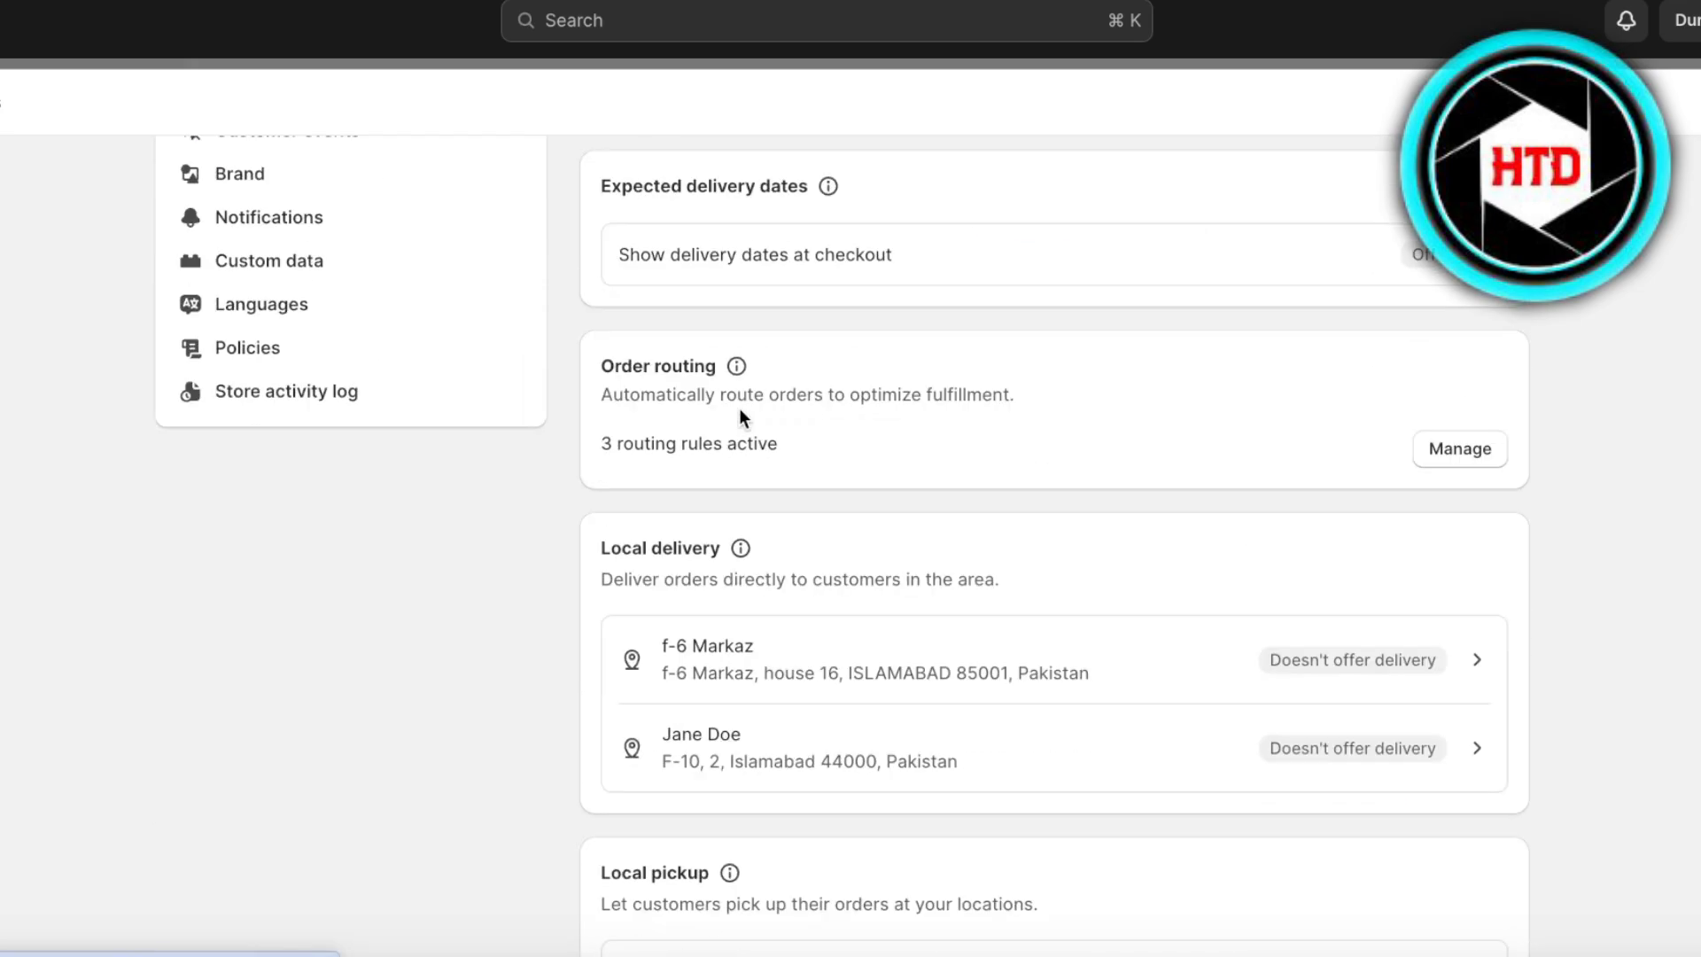
scroll(741, 413, "down", 1)
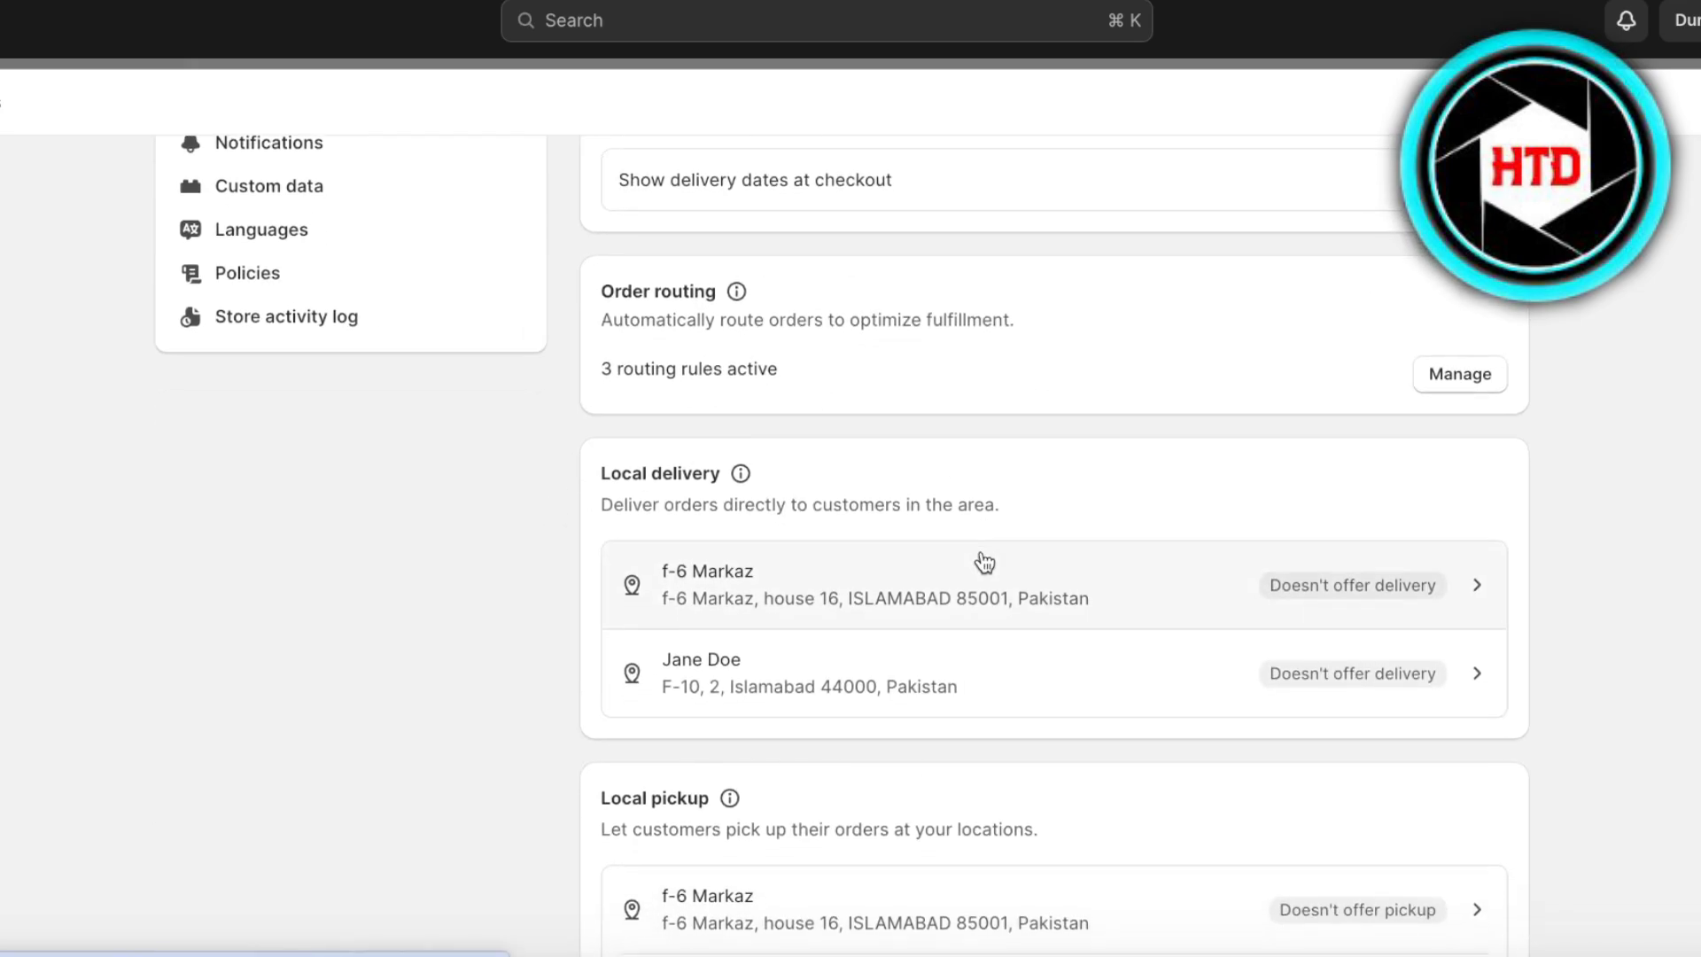
scroll(983, 563, "down", 12)
scroll(641, 785, "up", 20)
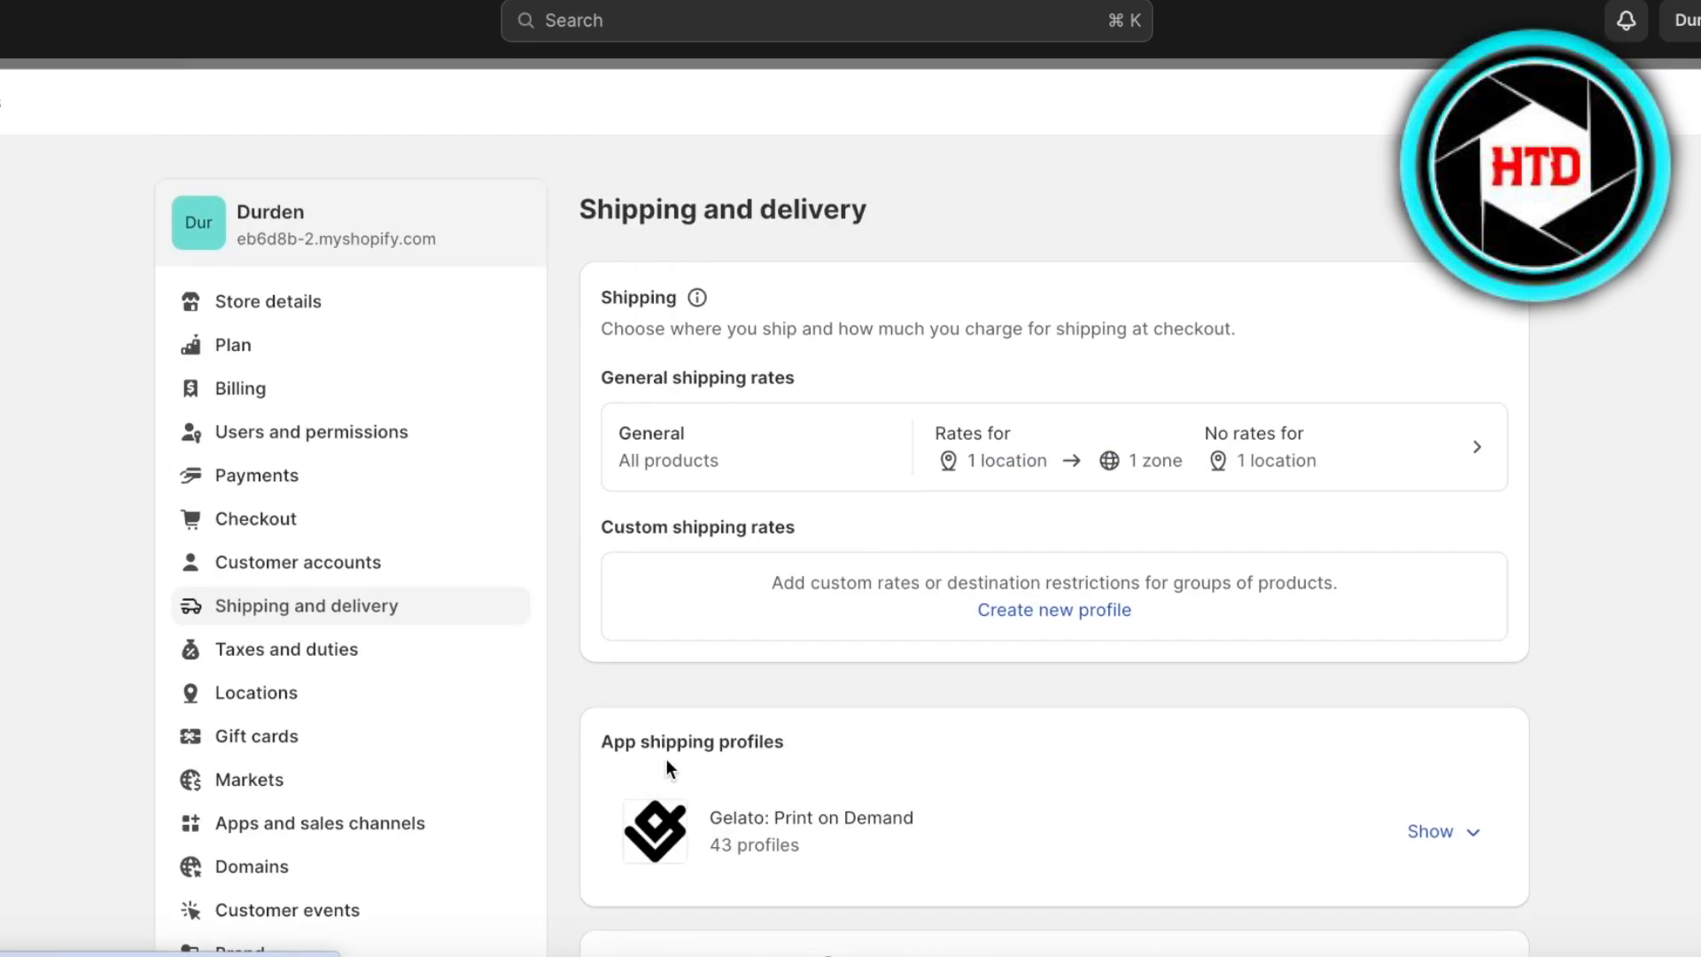
Step: Open the General shipping profile and review its products, shipping origins, zones, rates and uncovered locations
left_click(1412, 429)
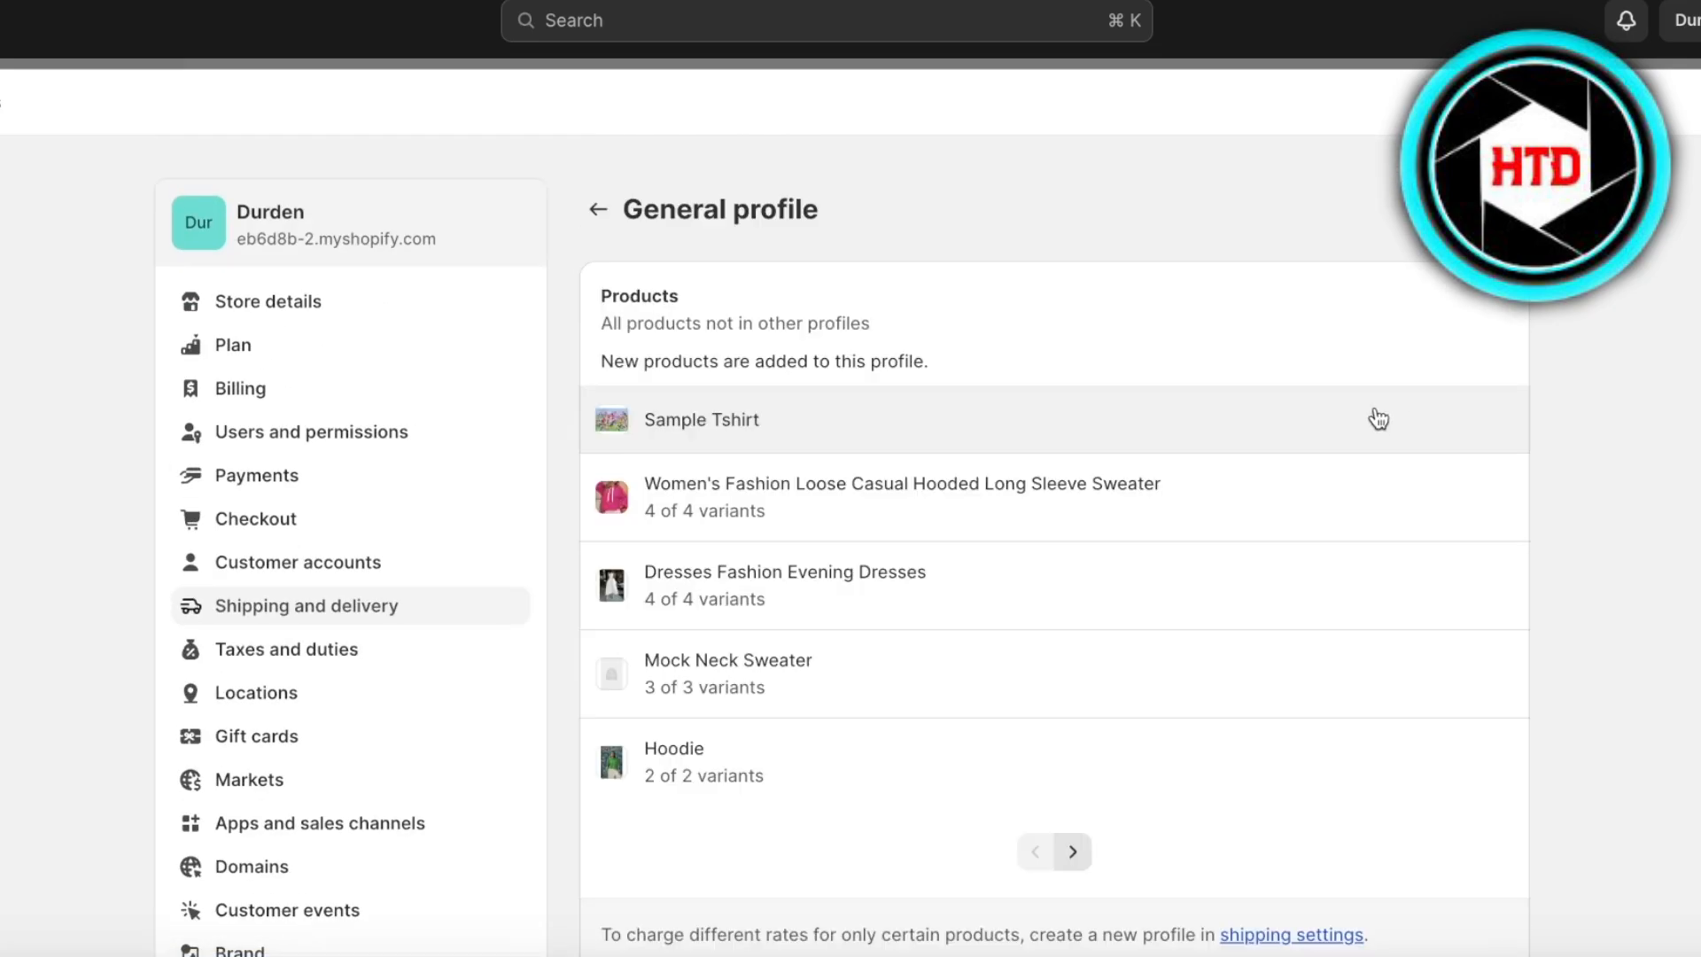
scroll(1241, 403, "down", 12)
scroll(1125, 390, "up", 4)
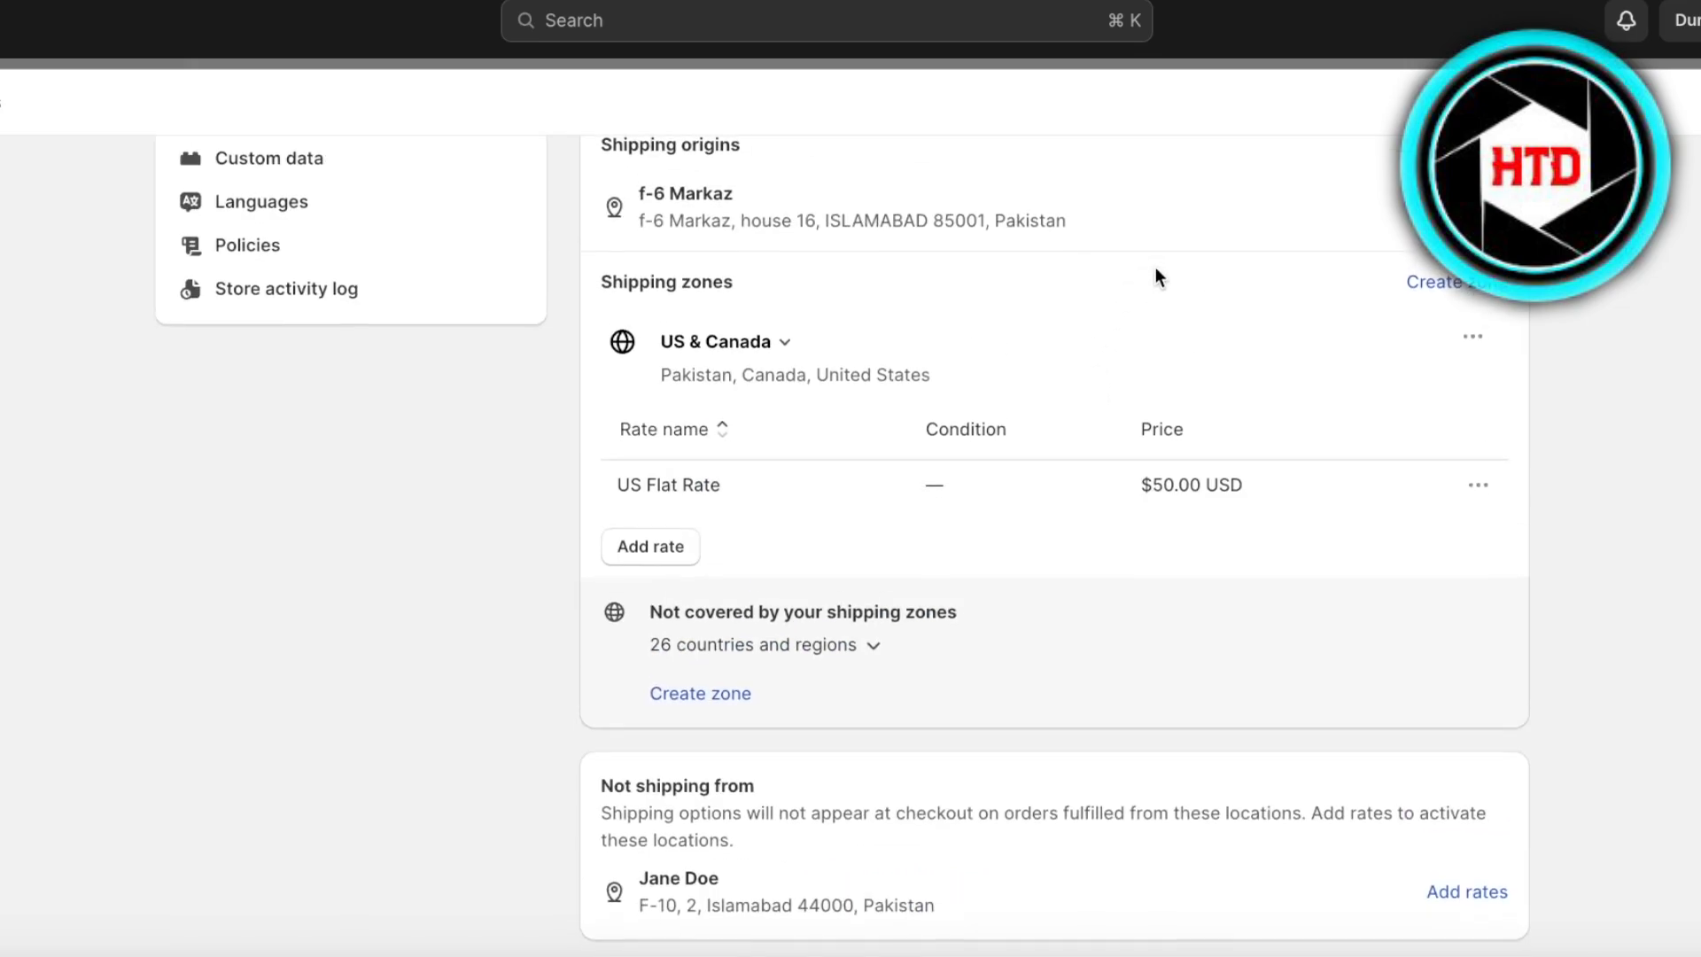
scroll(1157, 268, "up", 4)
scroll(620, 595, "down", 1)
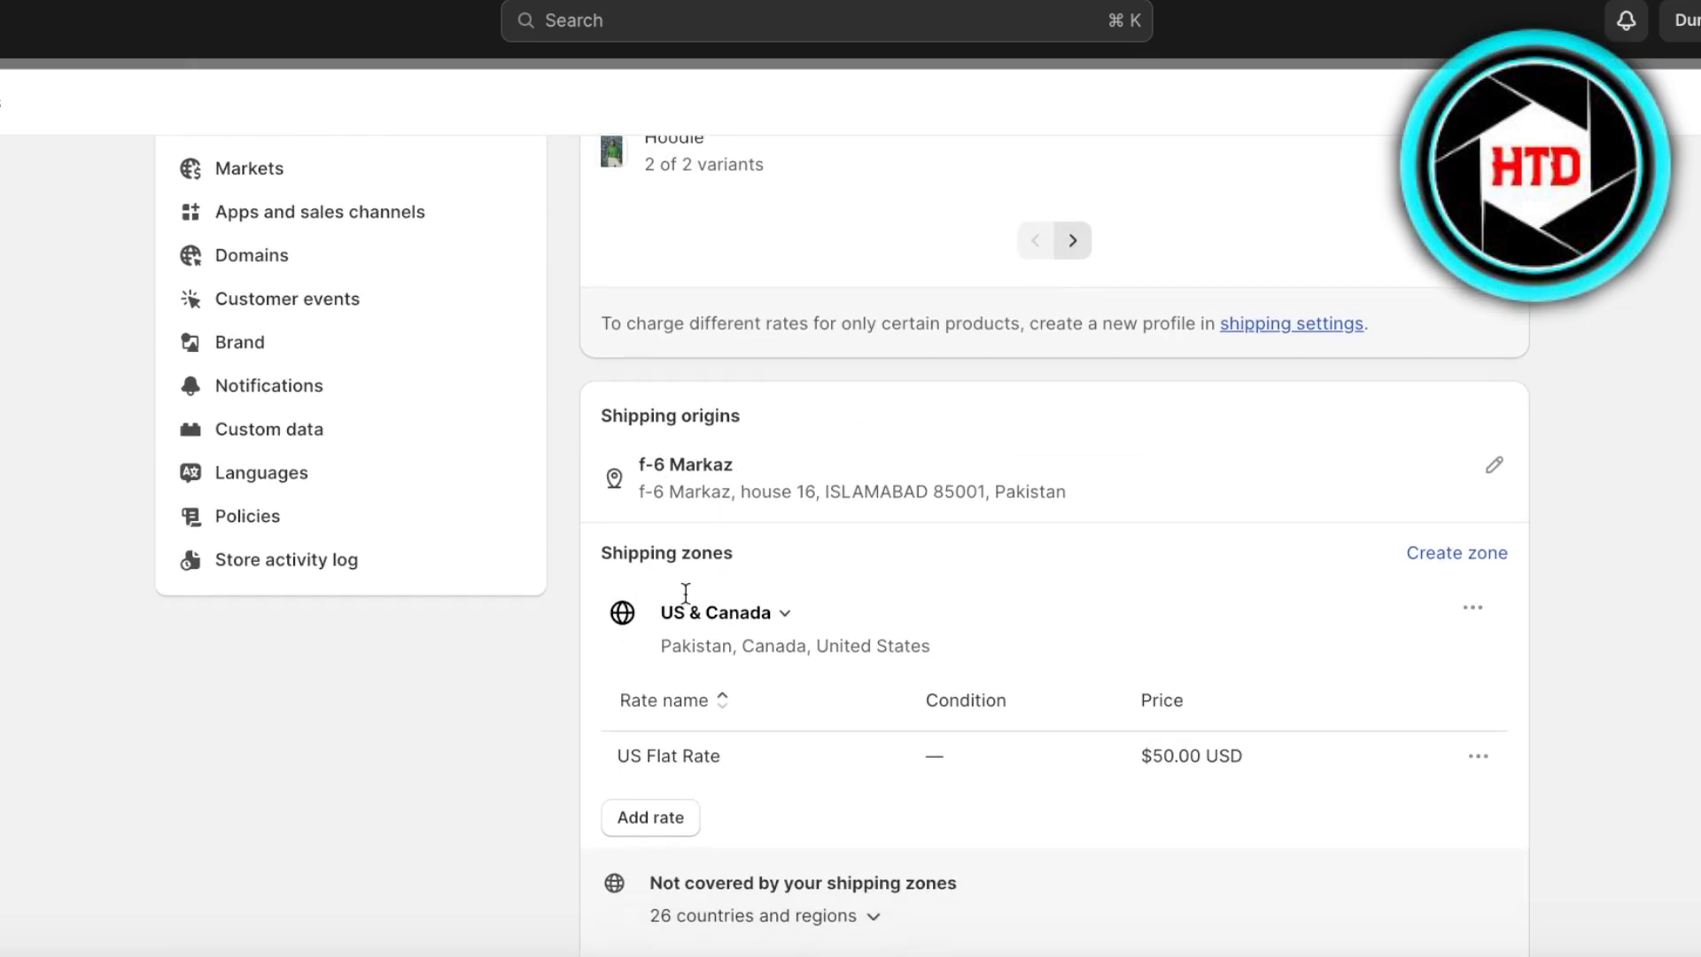
scroll(910, 577, "down", 6)
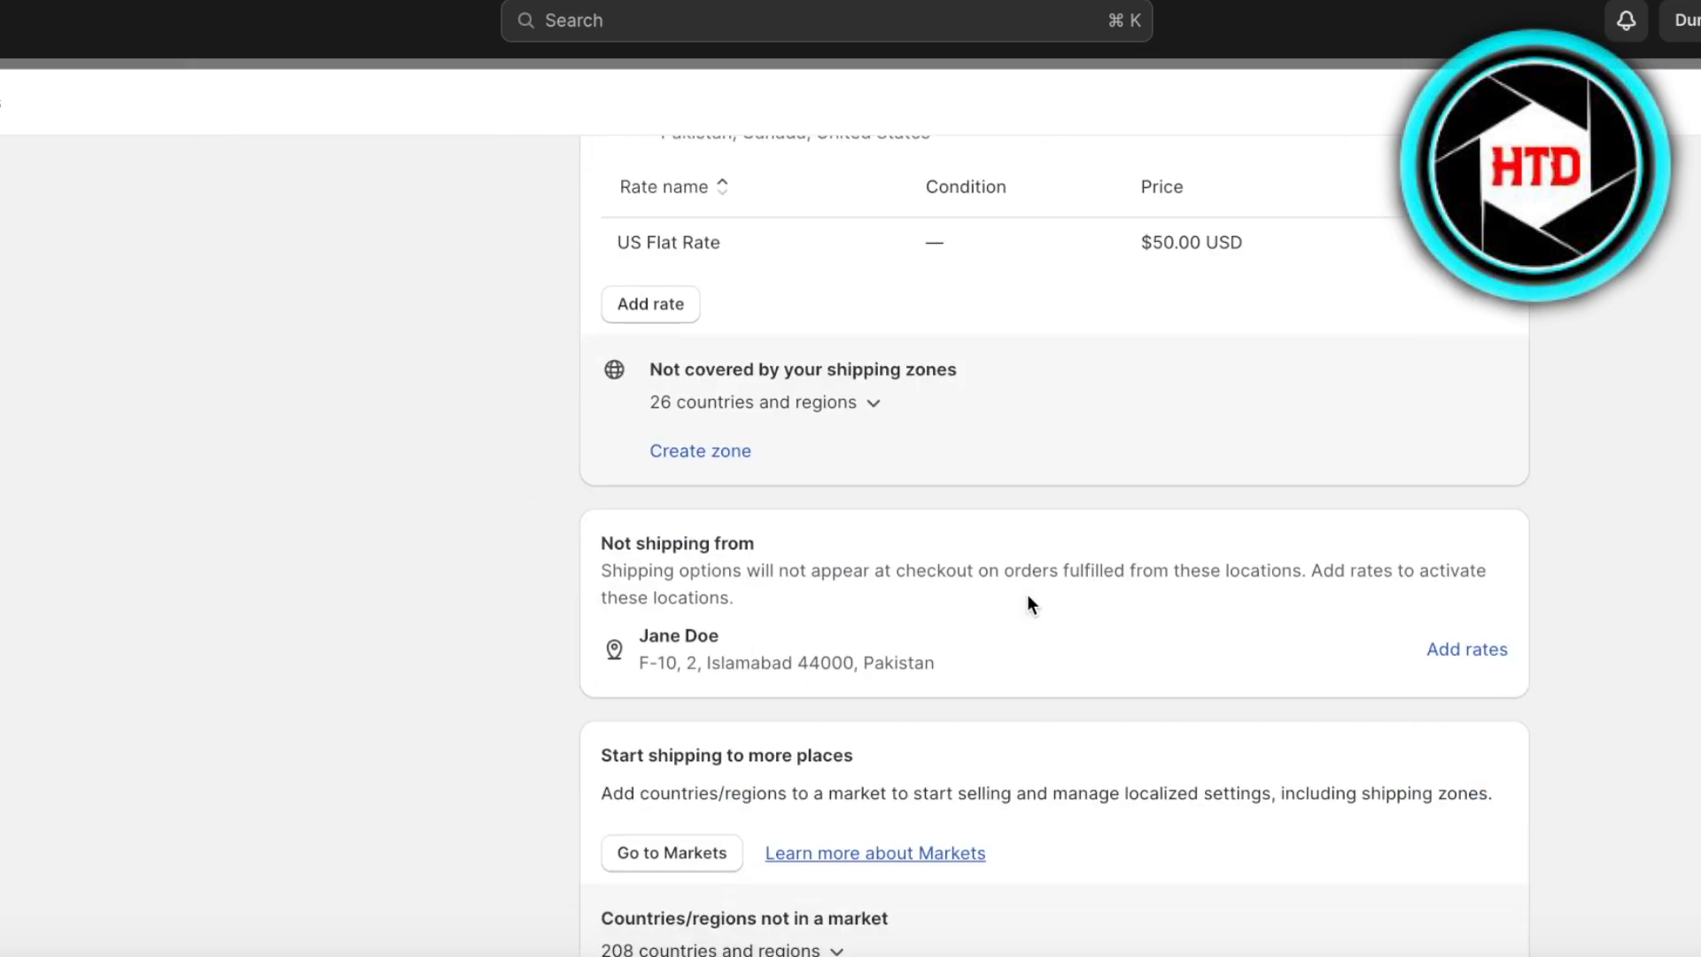
scroll(711, 416, "down", 3)
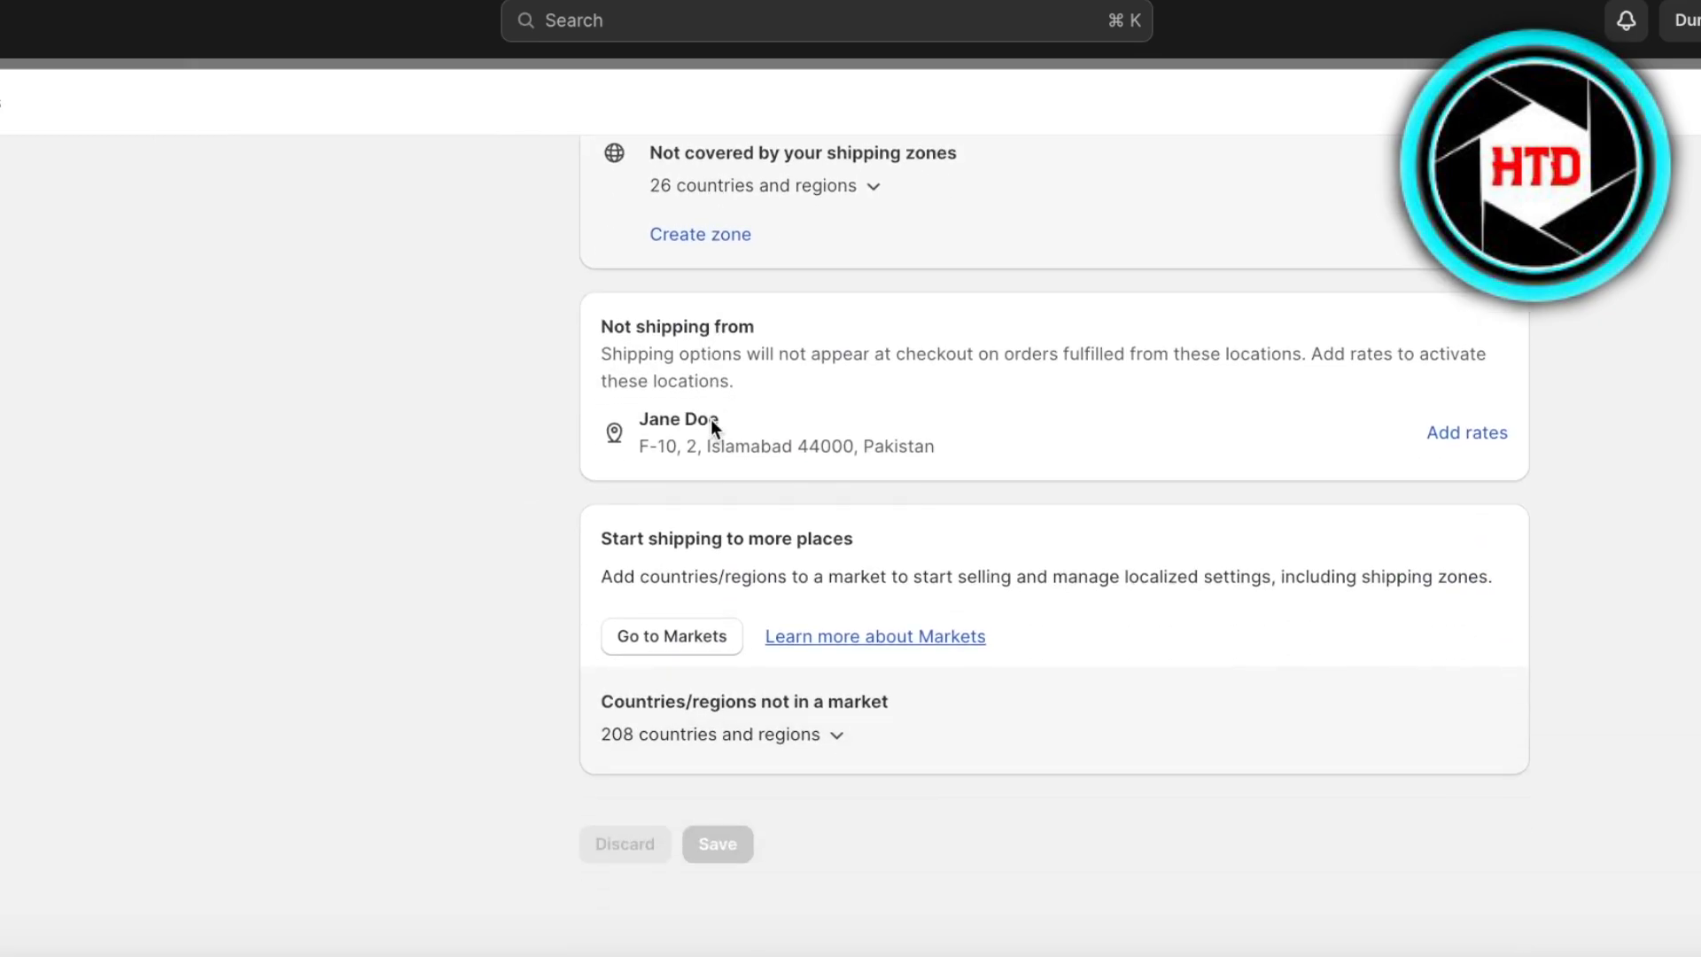
Step: Go to the Markets settings and add a market with Turkey as its country and "Turket" as its name
left_click(635, 627)
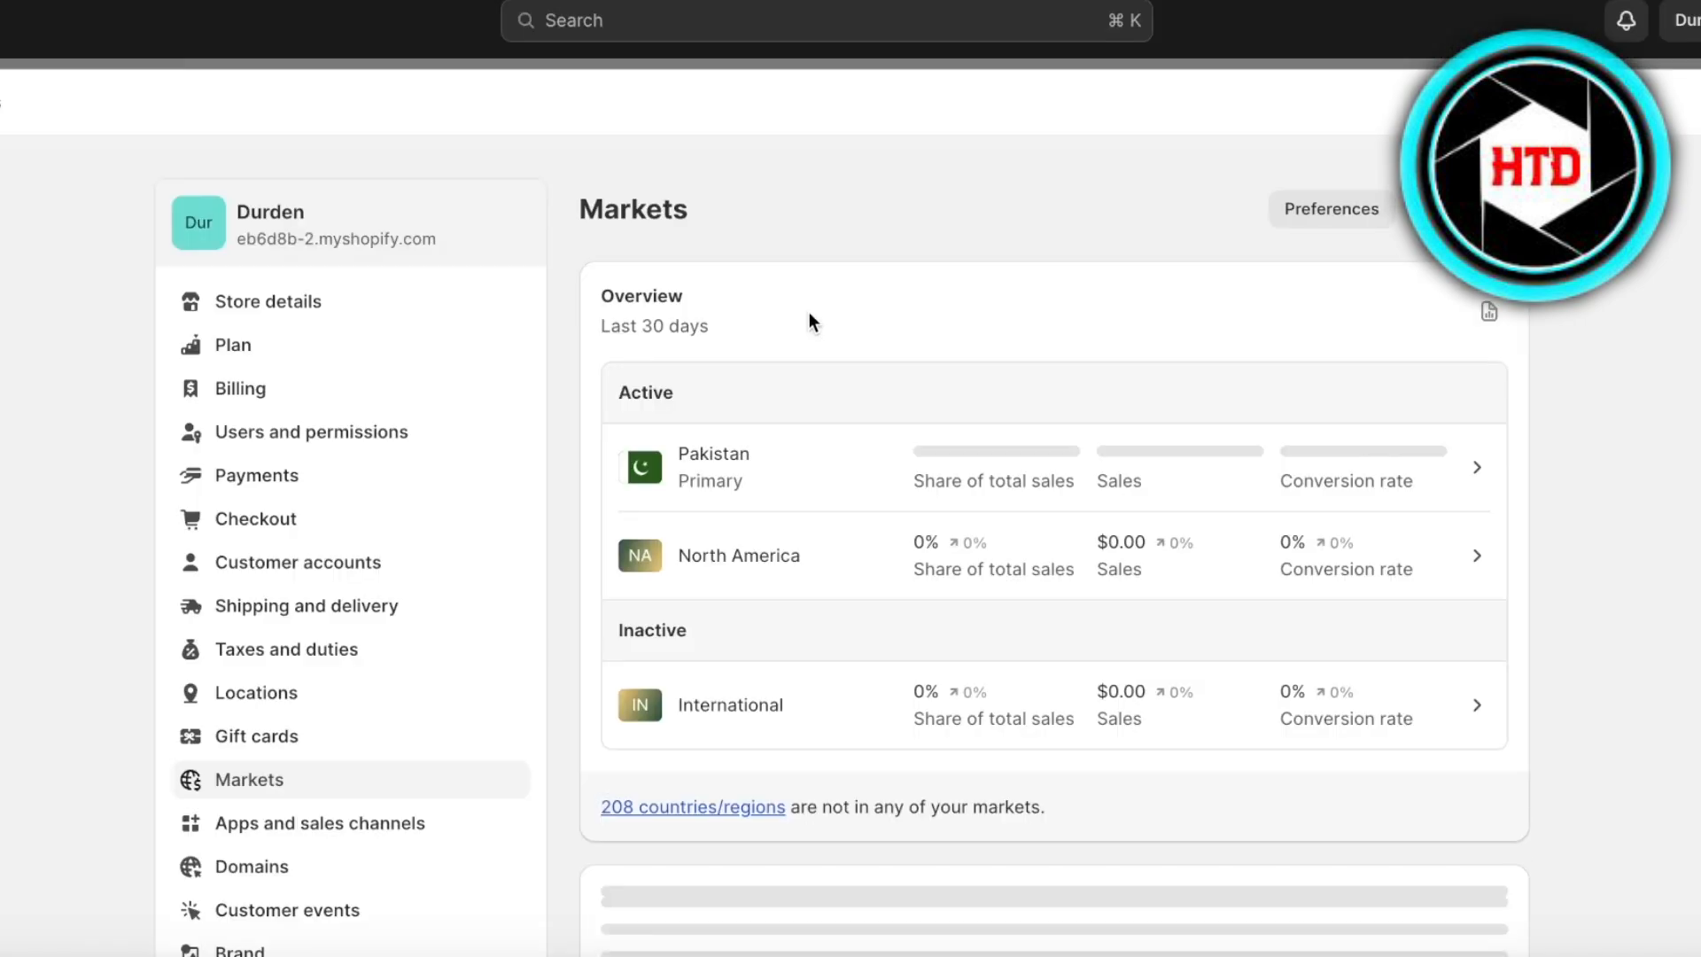
scroll(809, 323, "down", 4)
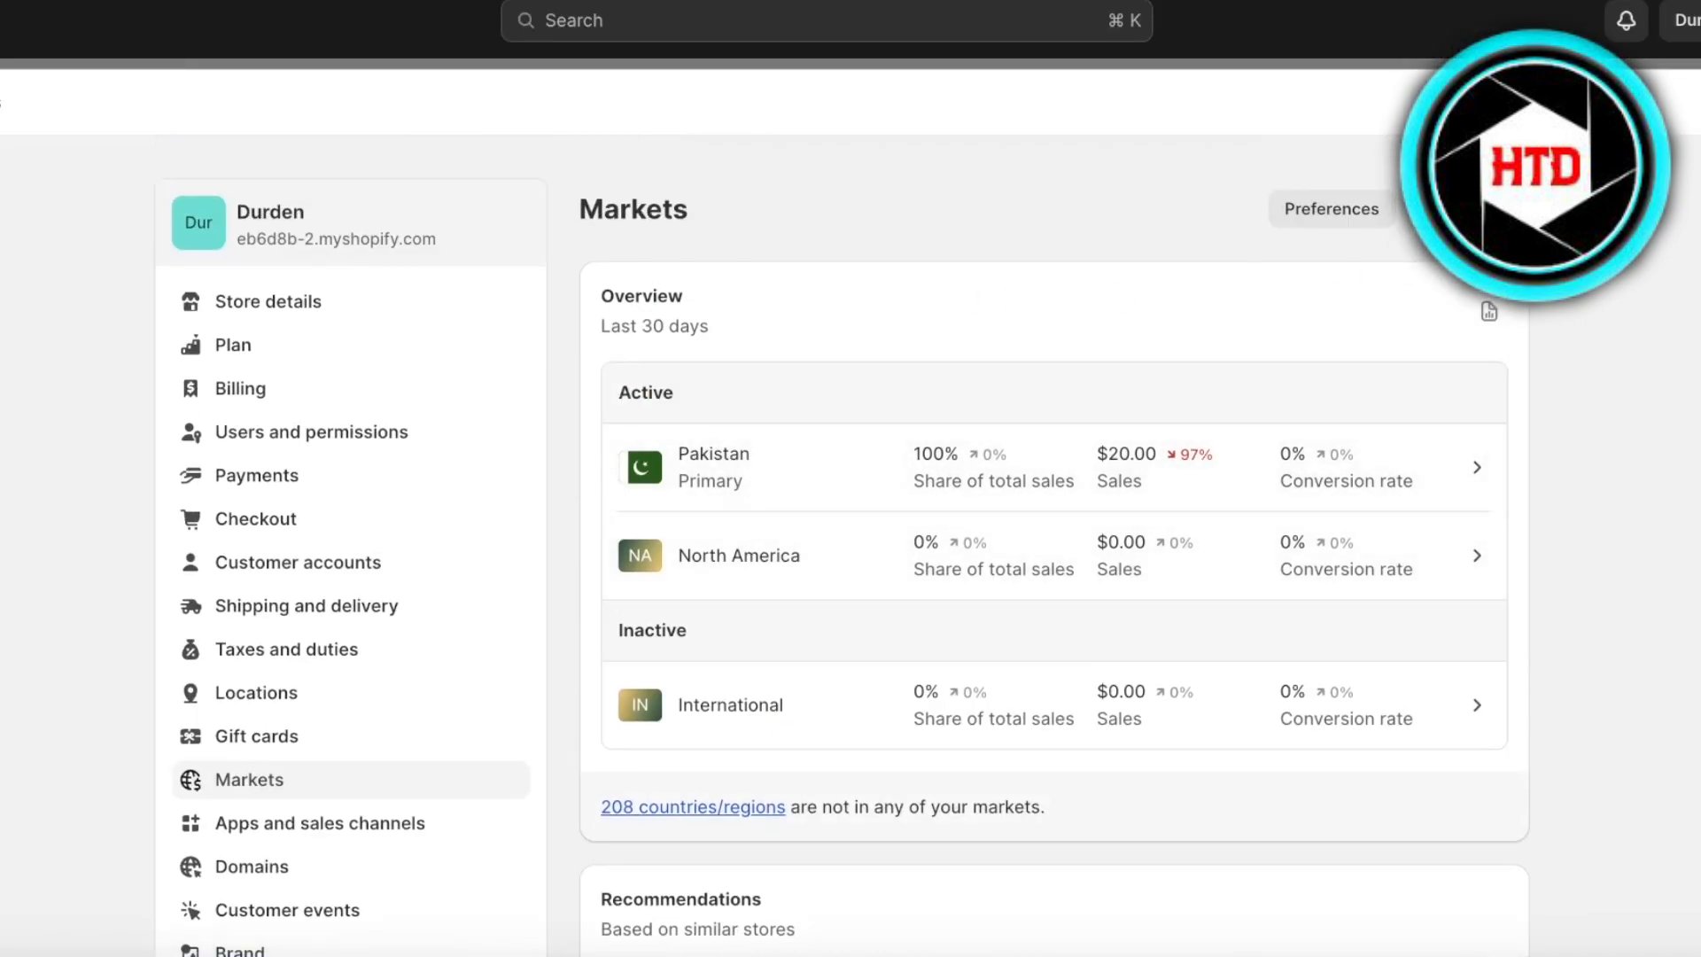
left_click(1466, 209)
scroll(501, 487, "down", 20)
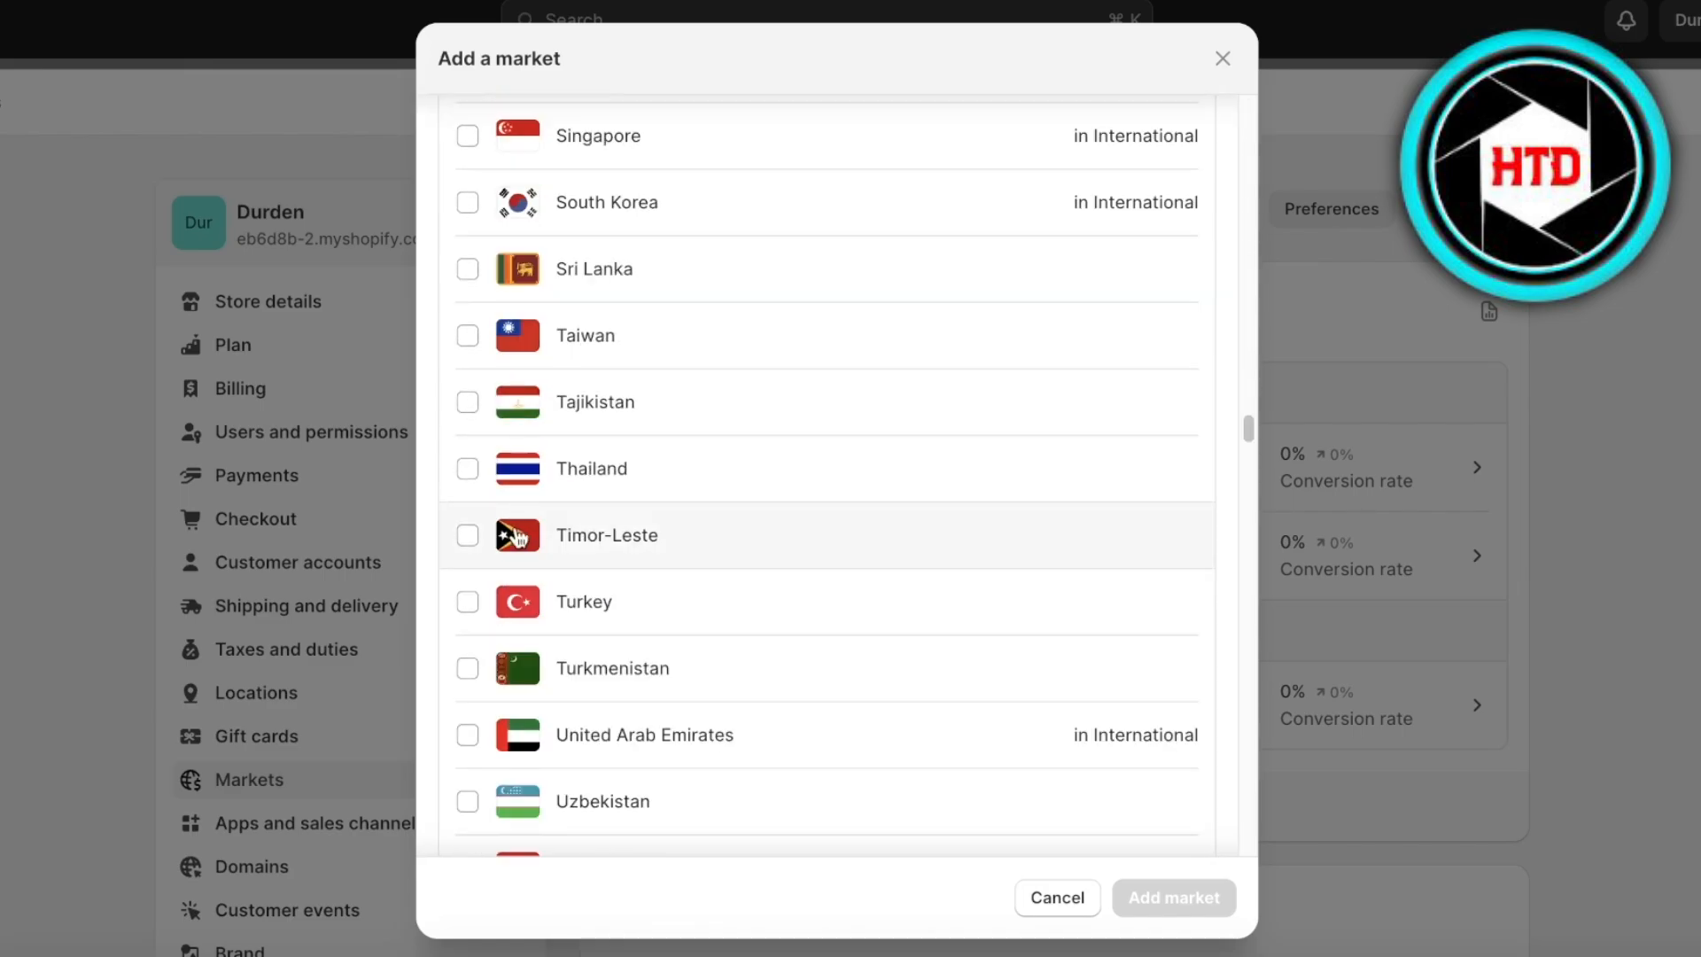
left_click(517, 602)
left_click(1145, 912)
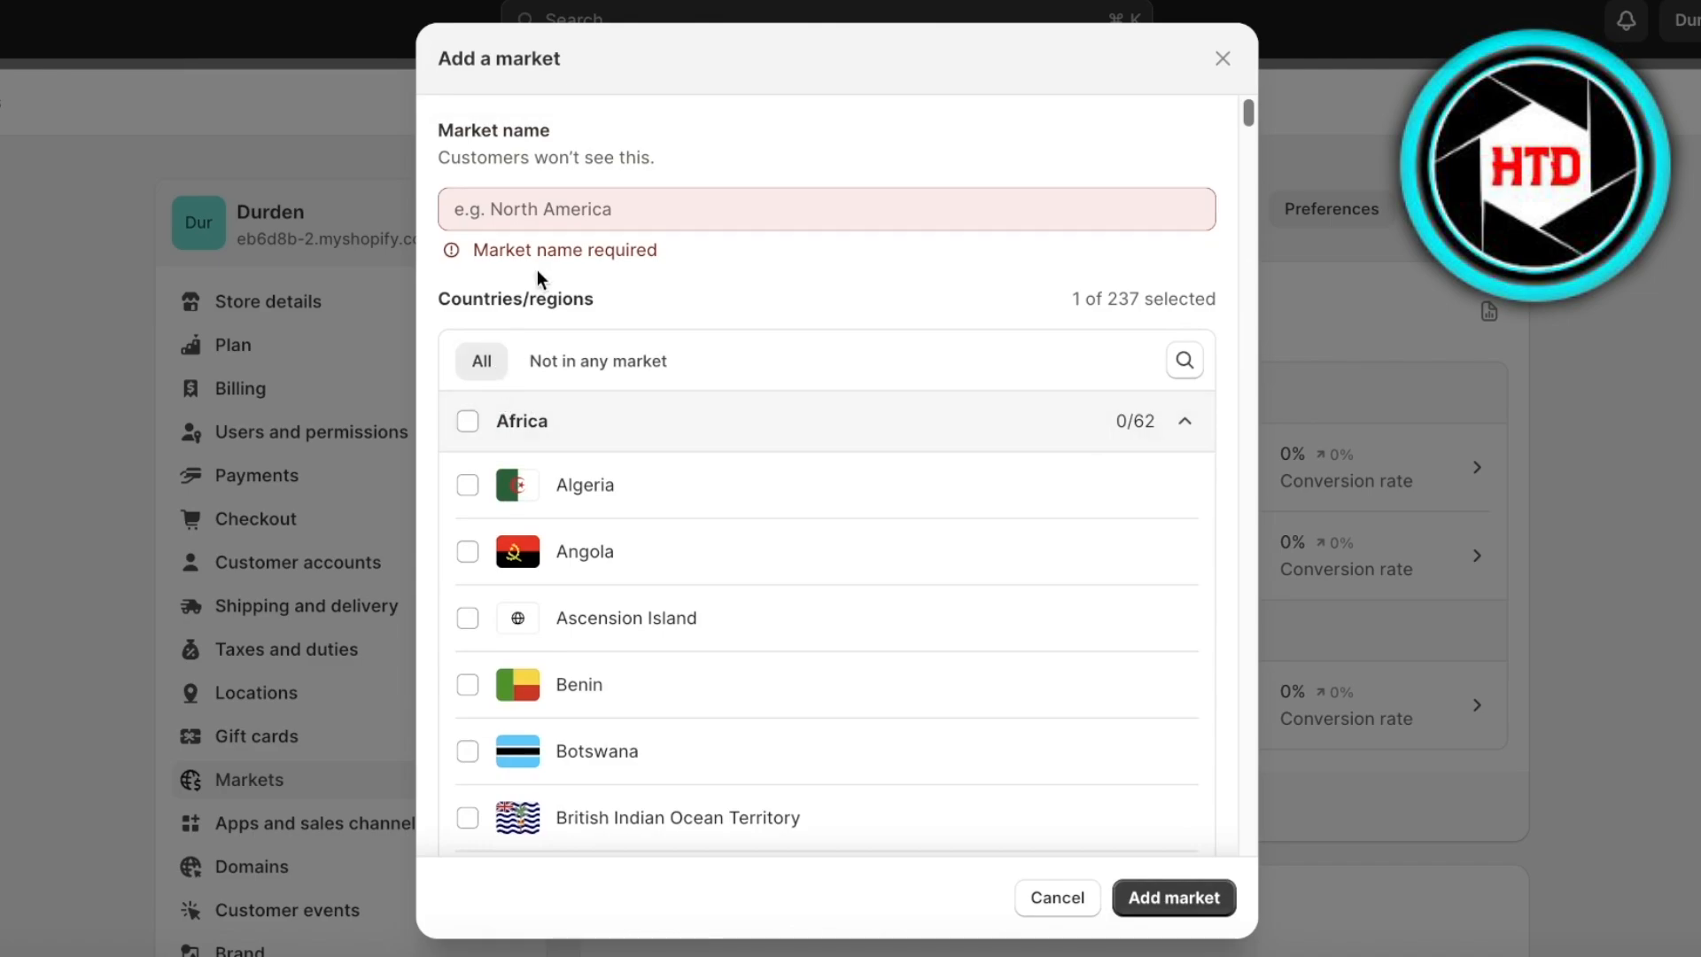
left_click(571, 204)
type("Turkey")
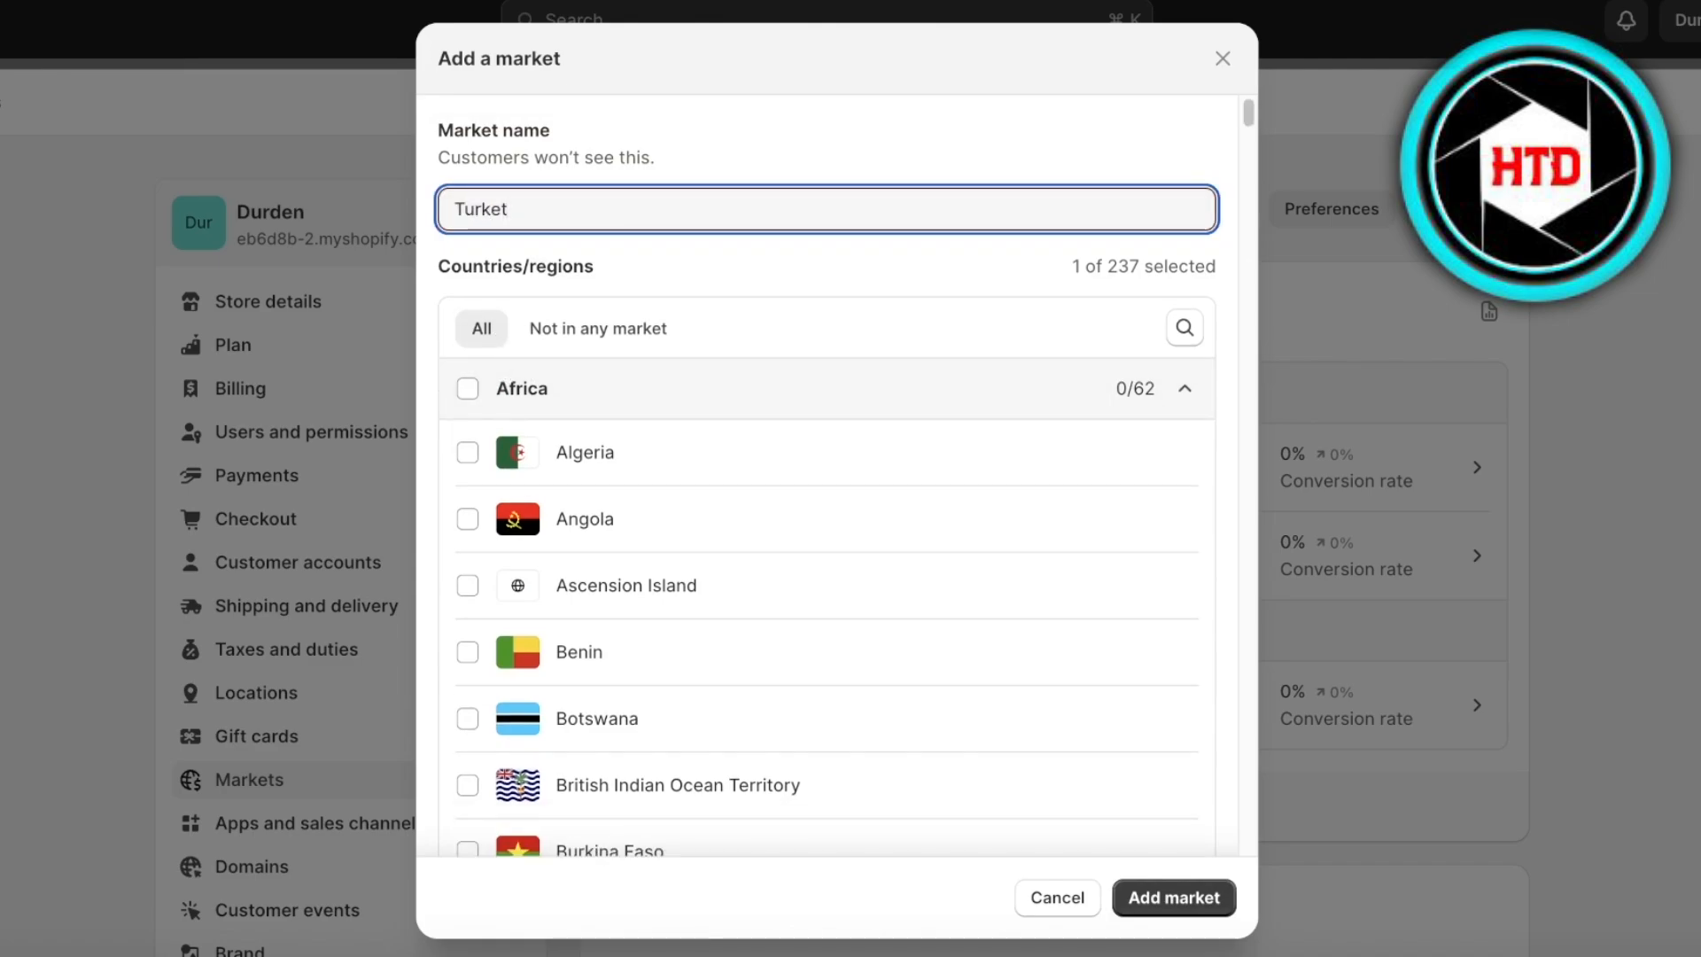
left_click(1184, 898)
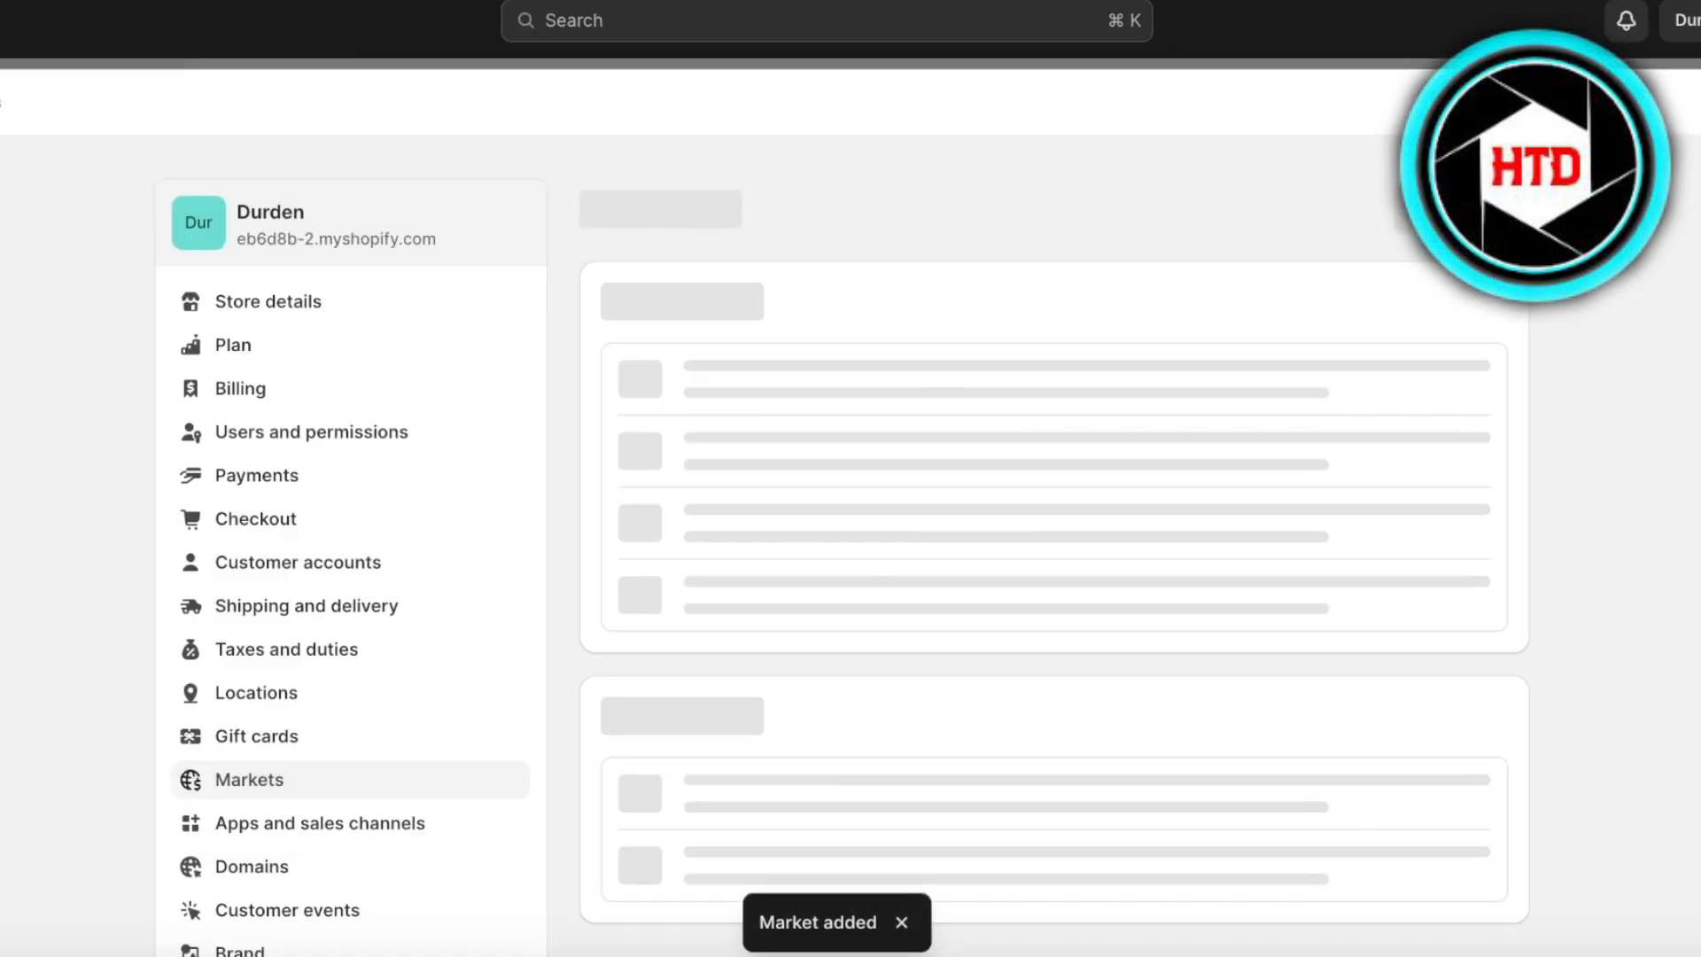
Step: Review the duties and tax charging options in the Taxes and duties settings, and return to the admin home page
left_click(281, 654)
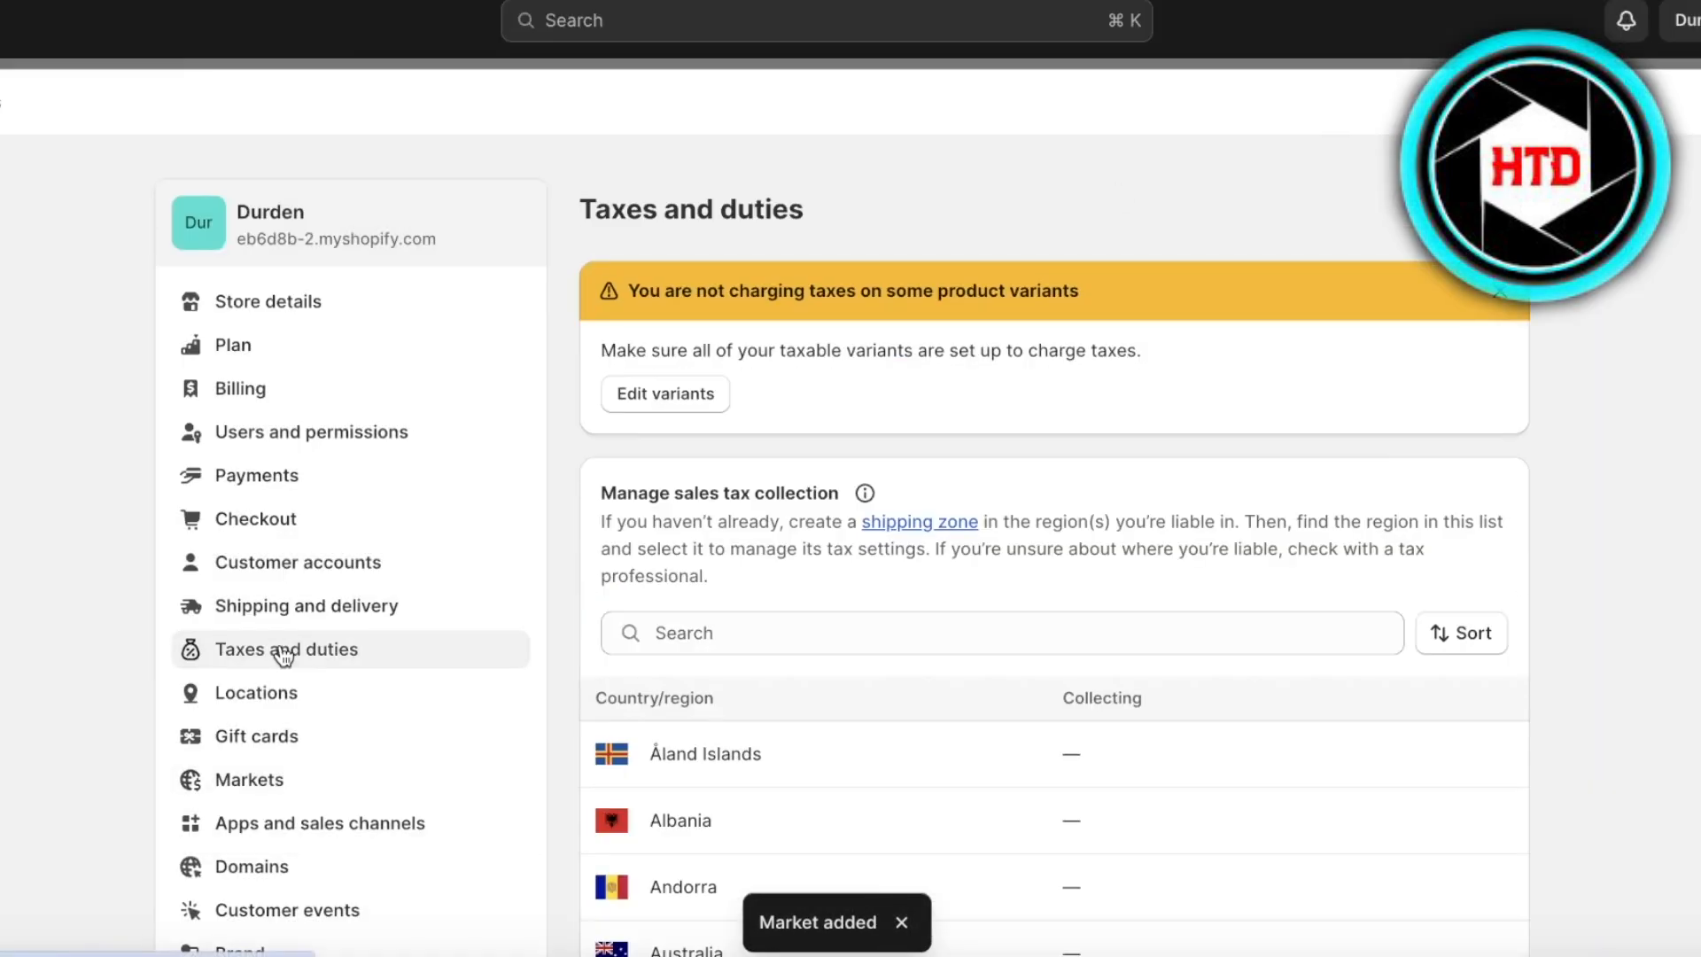
scroll(608, 475, "down", 10)
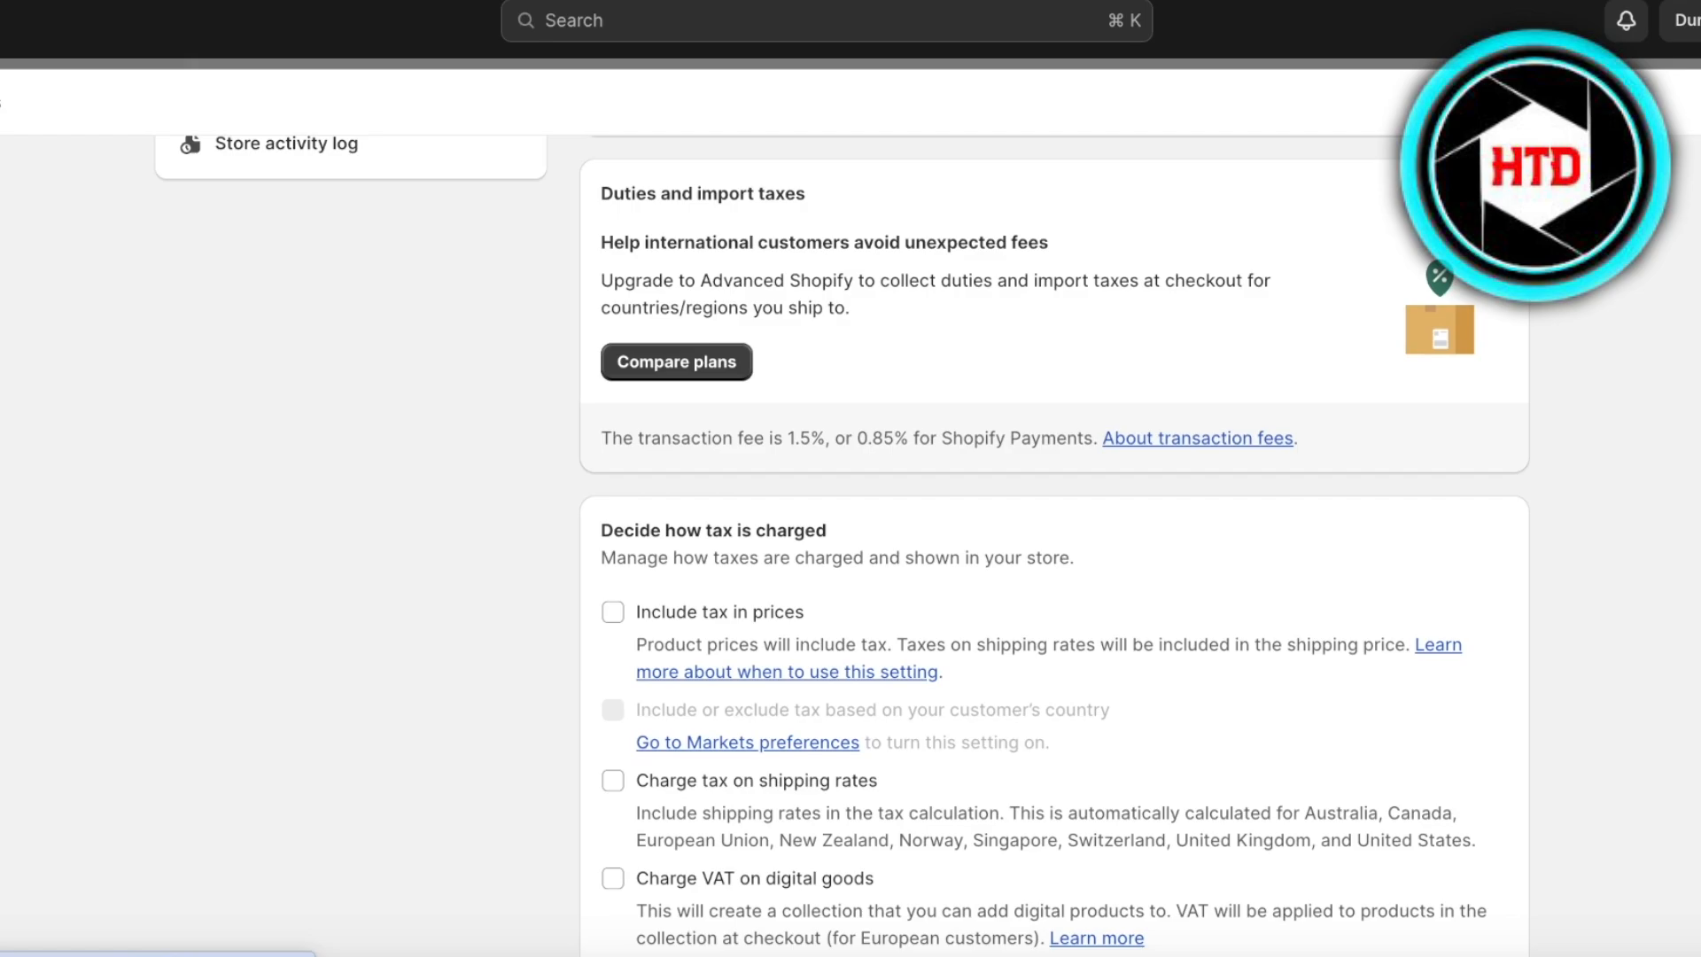
left_click(1698, 102)
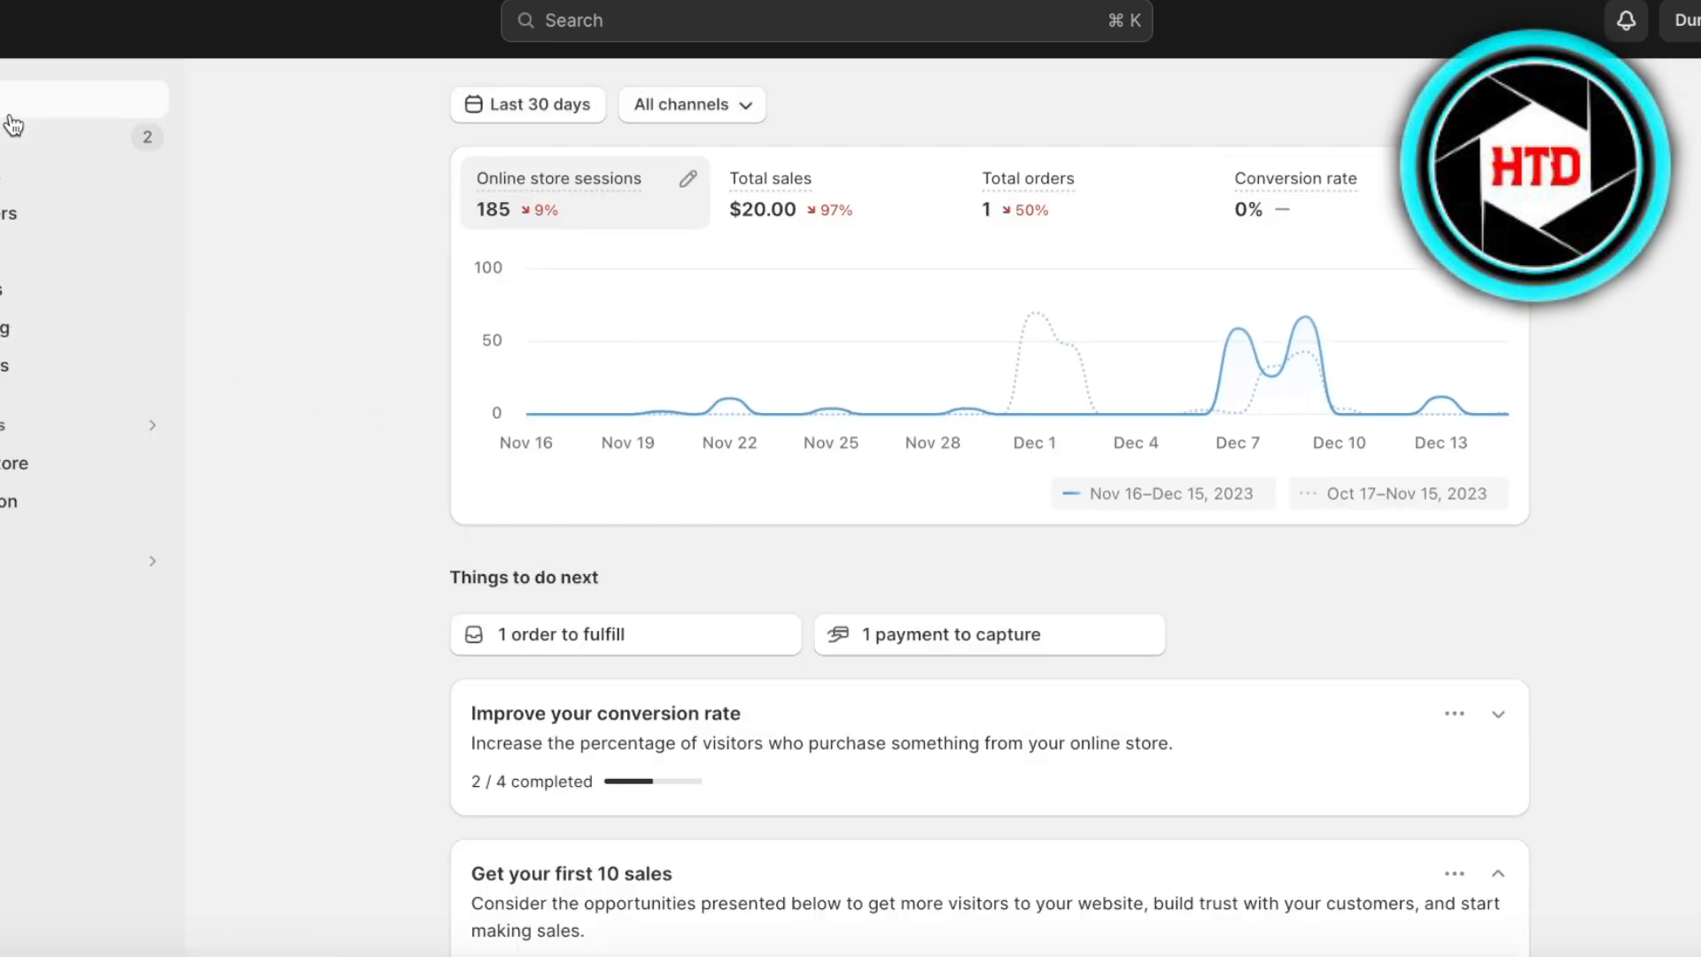